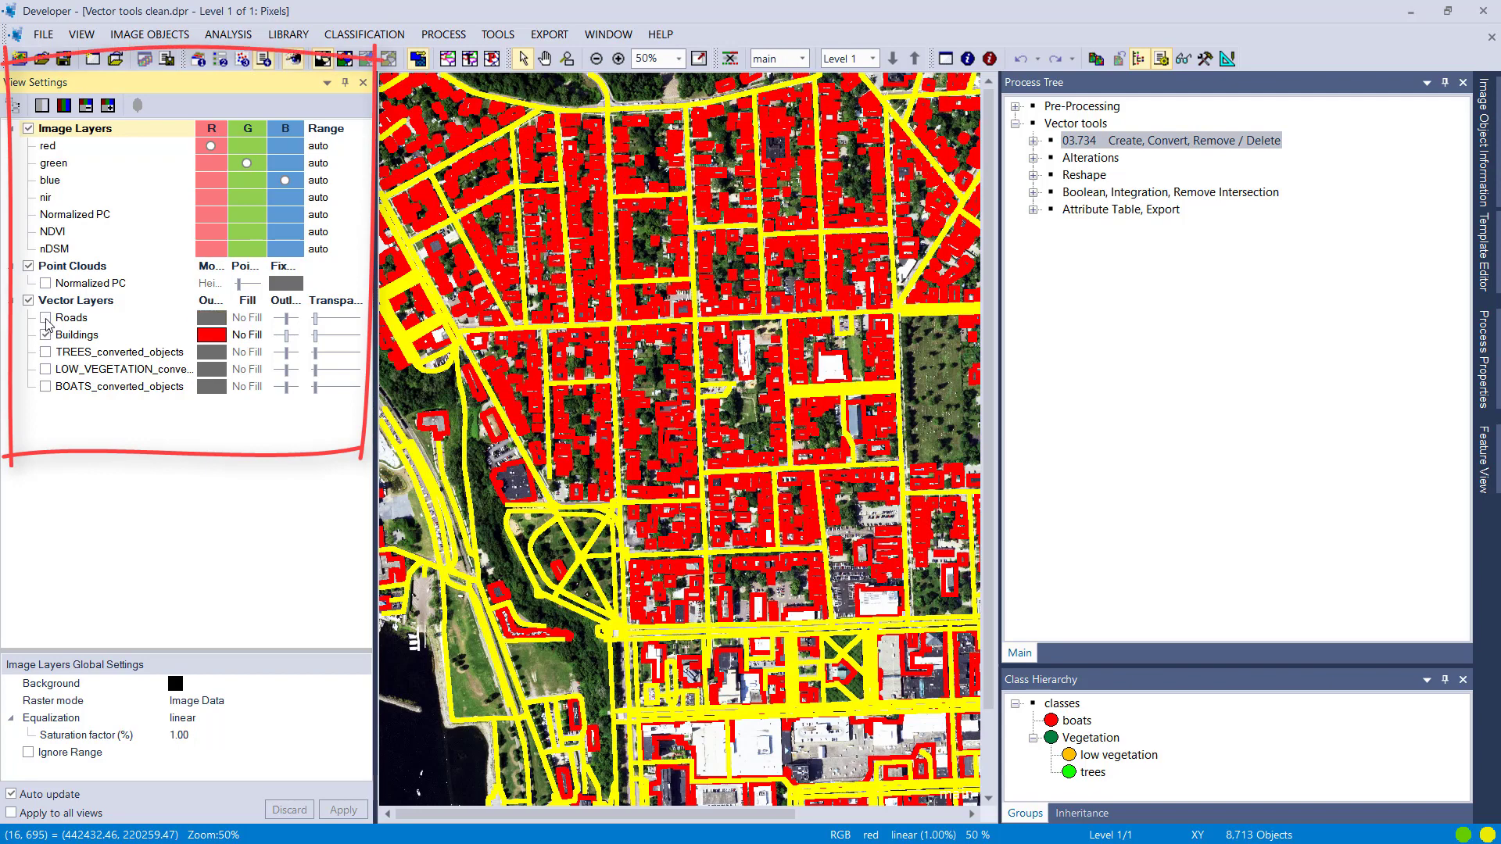
Hide the Buildings layer and briefly display the TREES, LOW_VEGETATION and BOATS converted-objects layers one at a time
{"action": "left_click", "coordinate": [45, 334]}
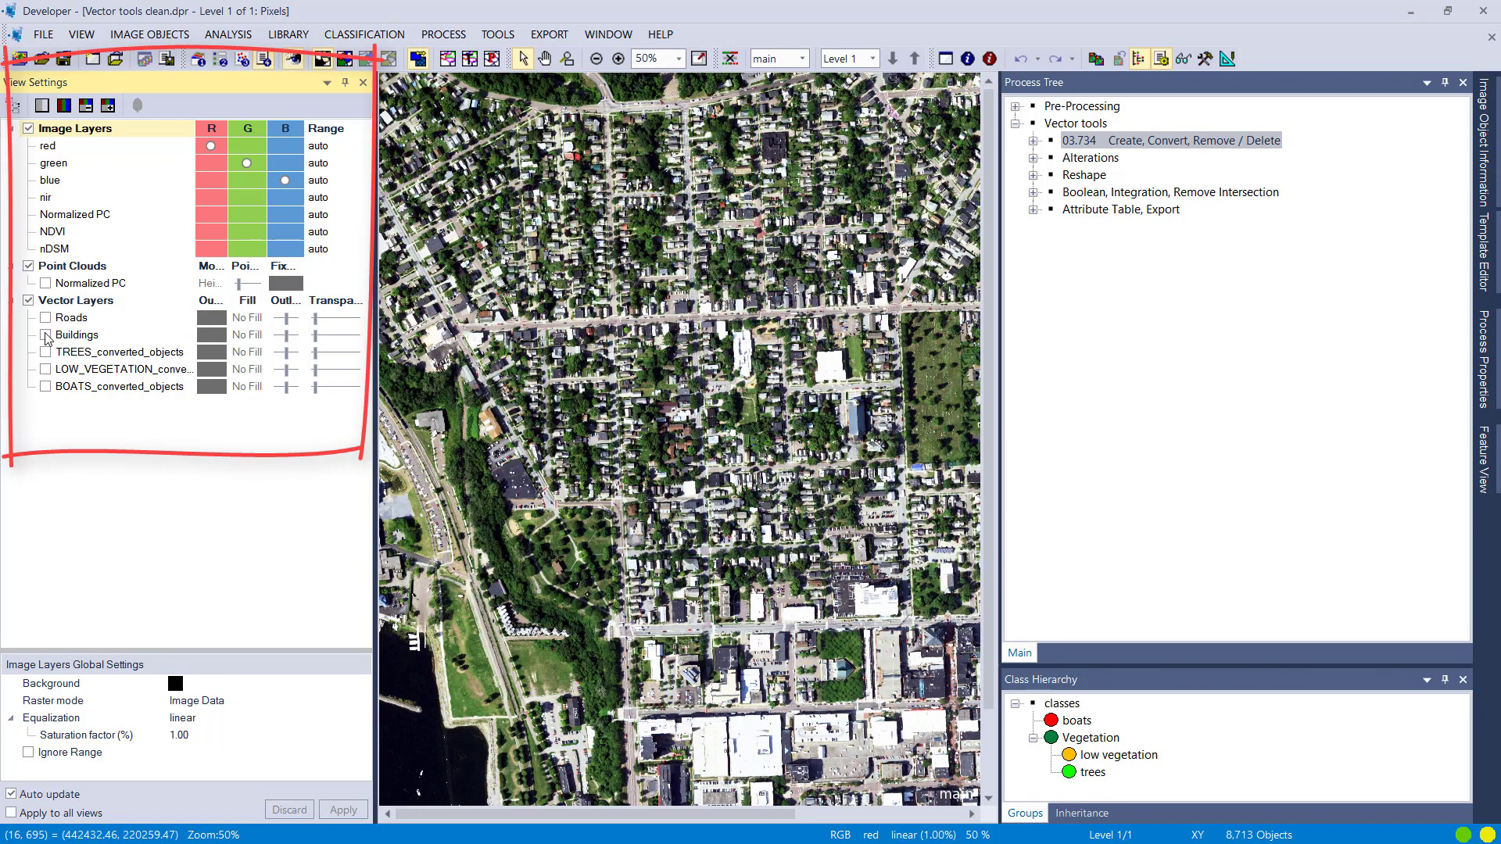
{"action": "left_click", "coordinate": [46, 352]}
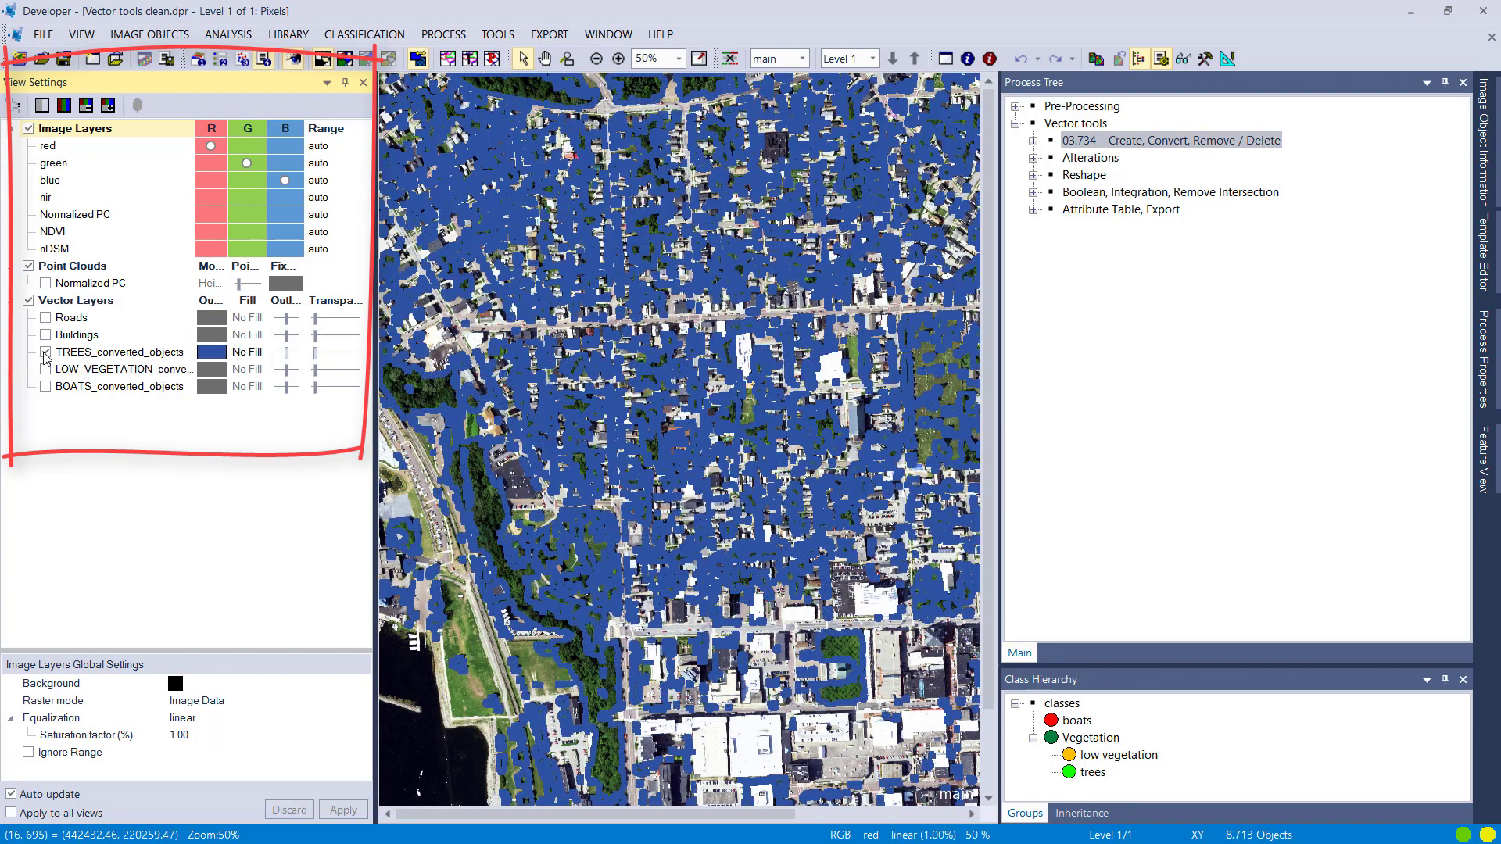
{"action": "left_click", "coordinate": [45, 353]}
{"action": "left_click", "coordinate": [46, 369]}
{"action": "left_click", "coordinate": [46, 370]}
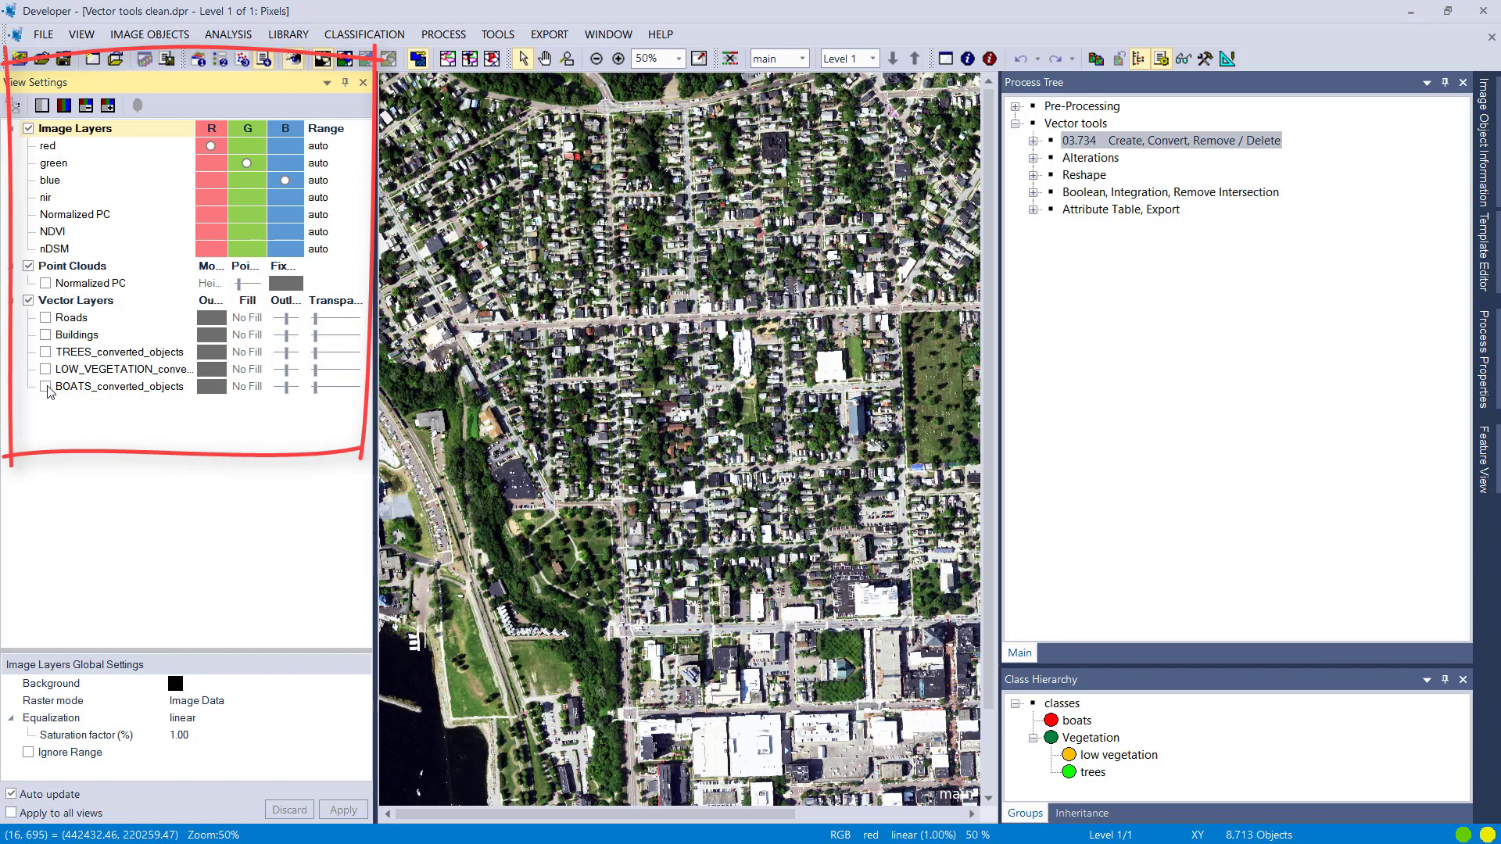
{"action": "left_click", "coordinate": [46, 387]}
{"action": "left_click", "coordinate": [45, 387]}
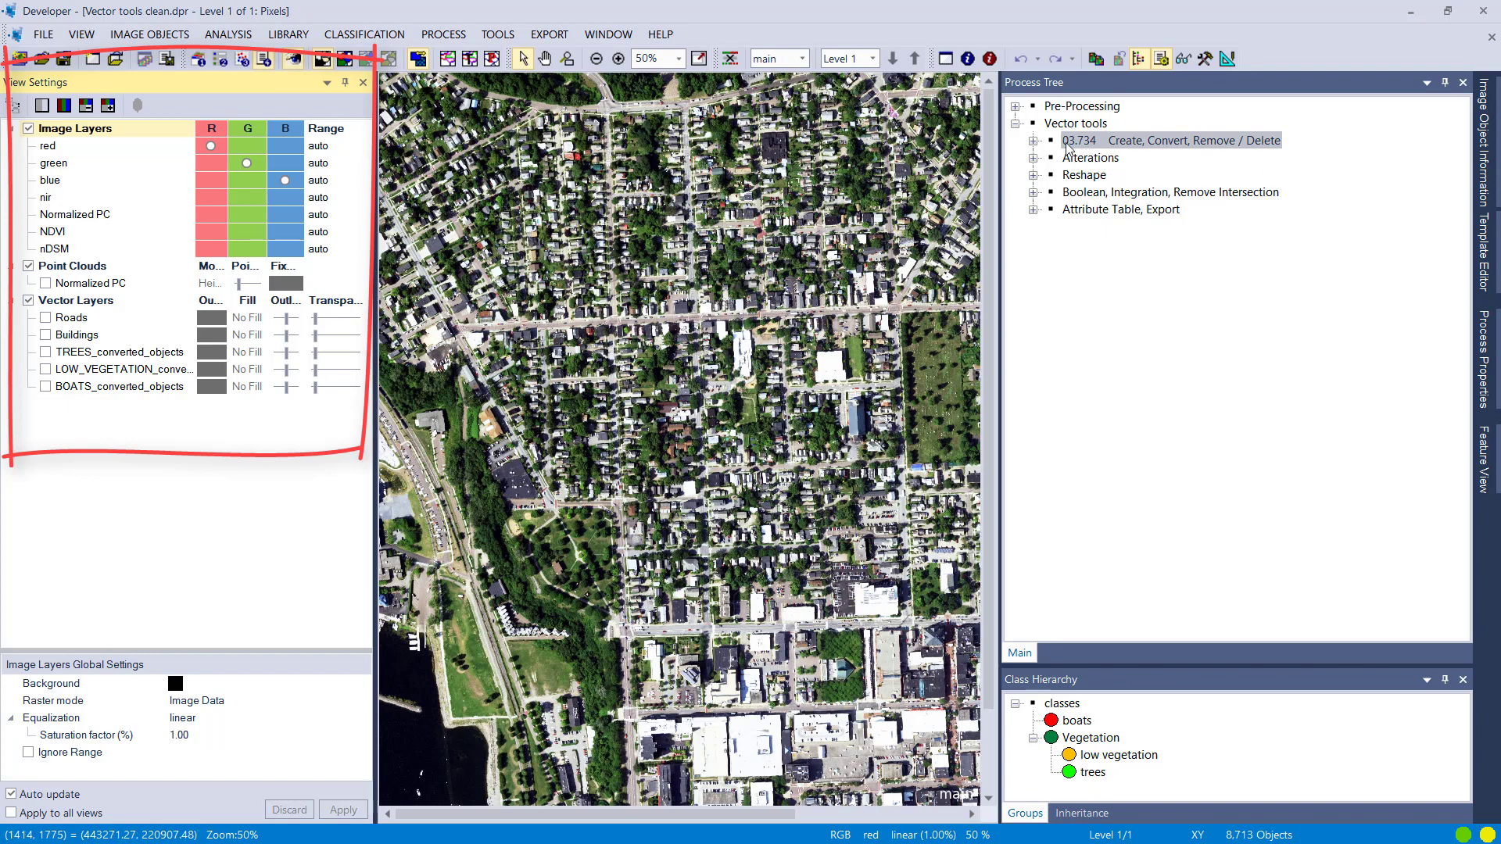
Examine the contents of the Create, Convert, Remove / Delete and Alterations process groups
{"action": "left_click", "coordinate": [1032, 141]}
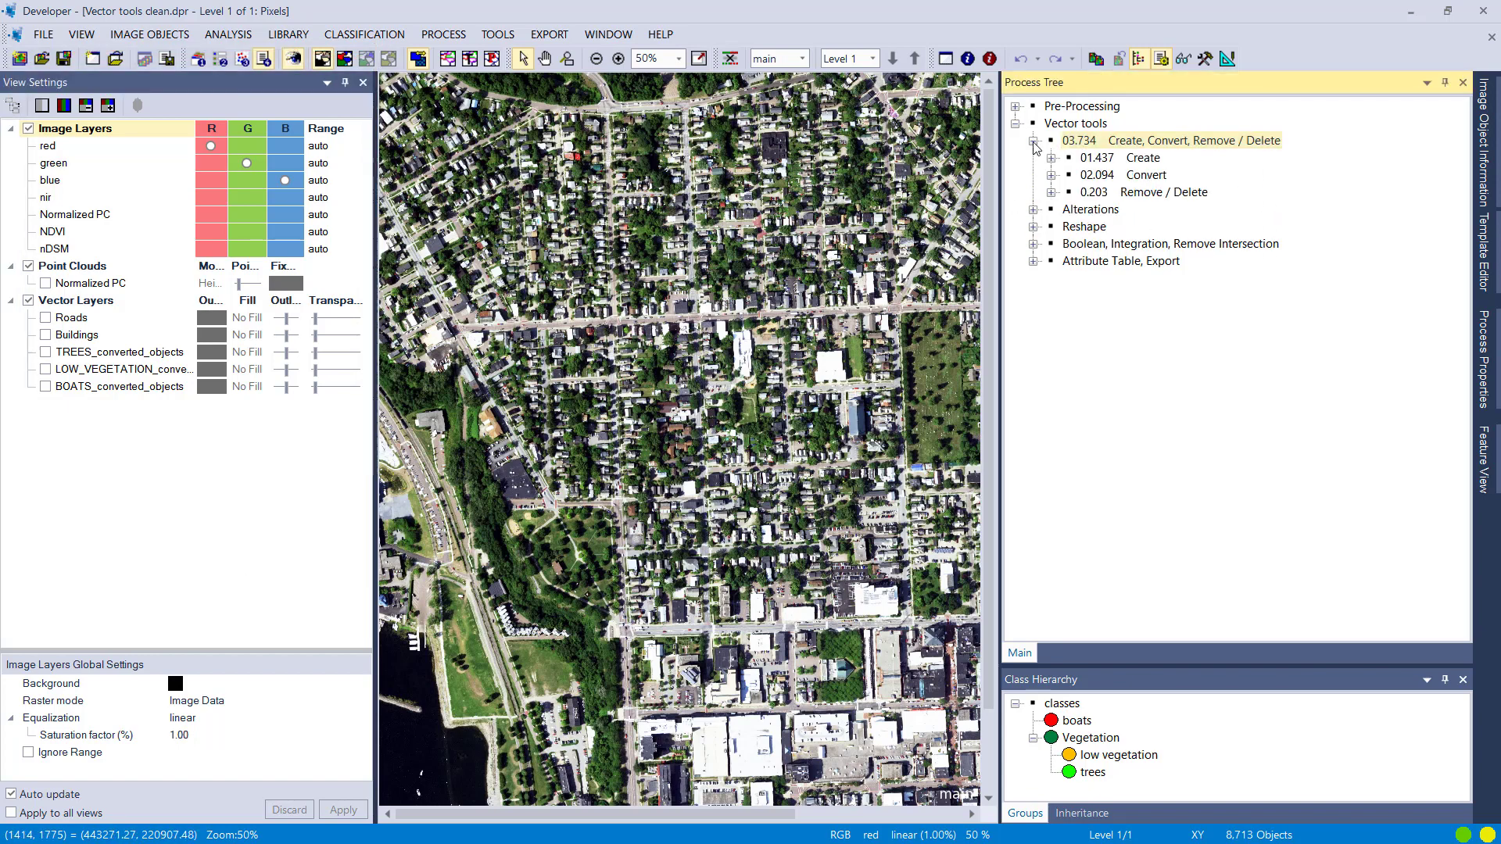
{"action": "left_click", "coordinate": [1033, 141]}
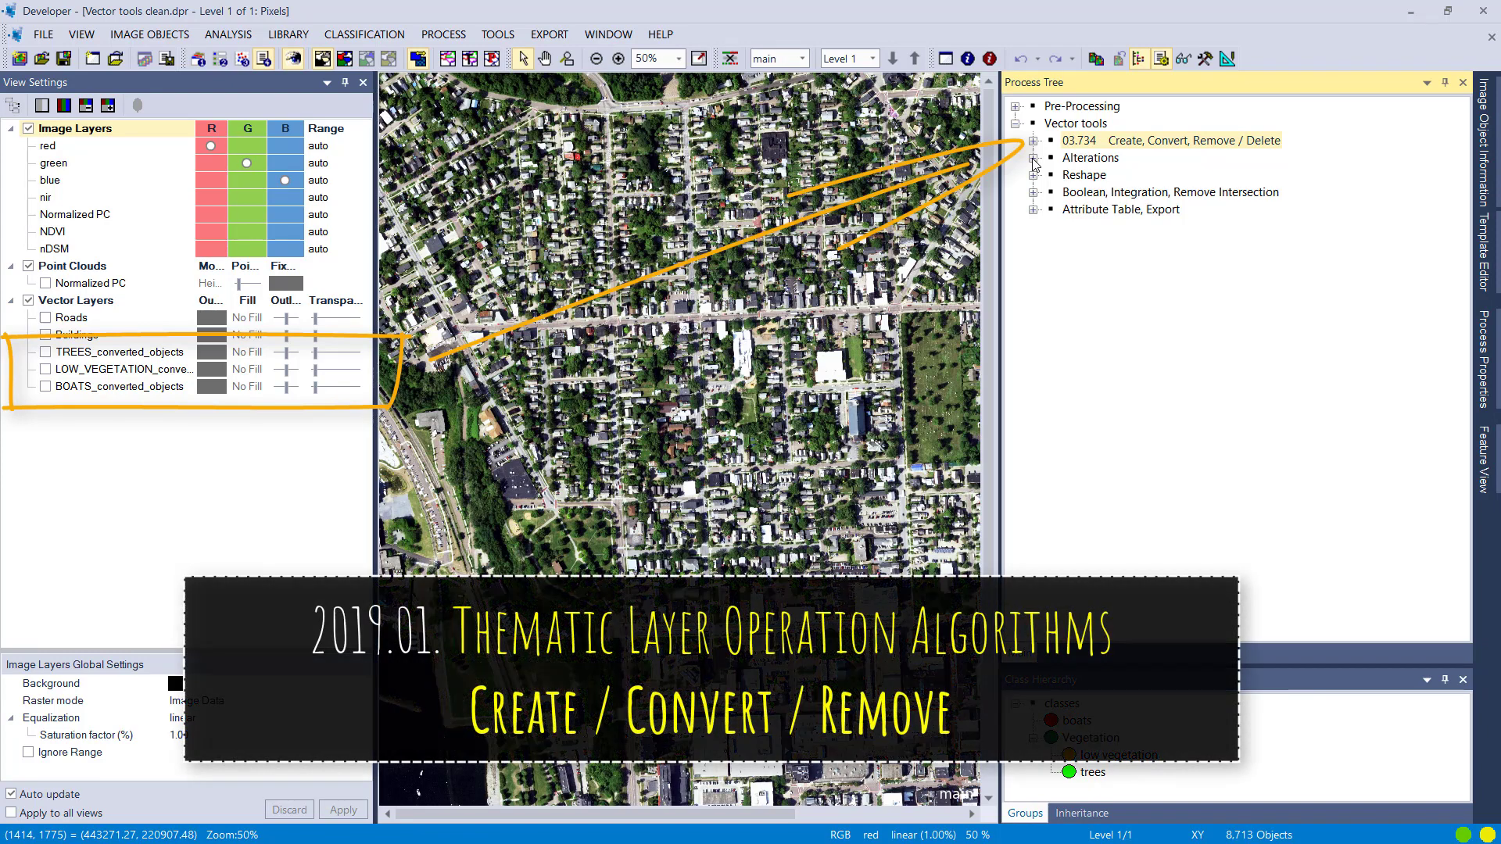
{"action": "left_click", "coordinate": [1032, 158]}
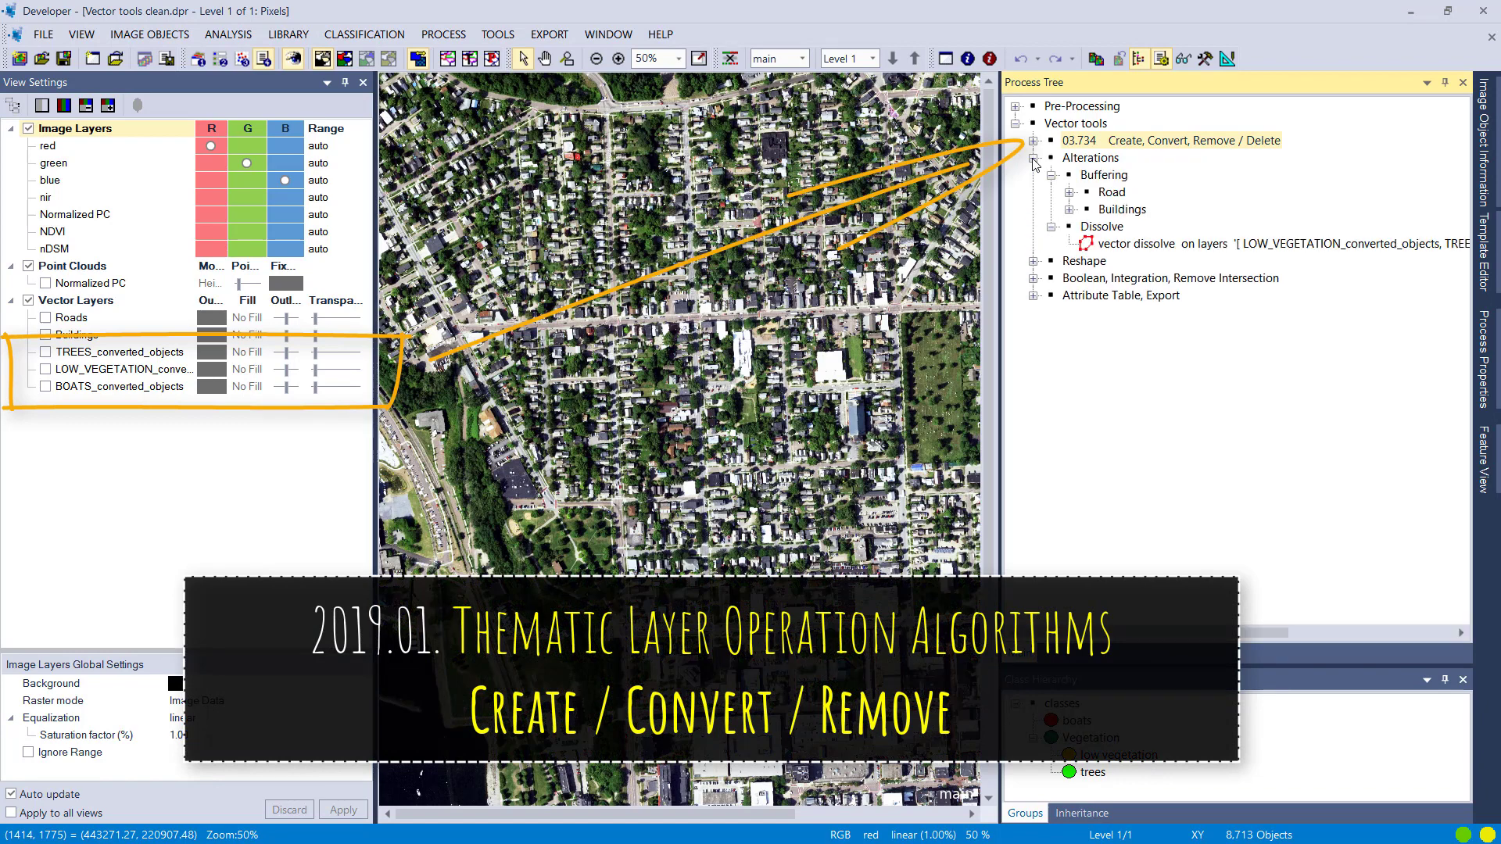
{"action": "left_click", "coordinate": [1051, 227]}
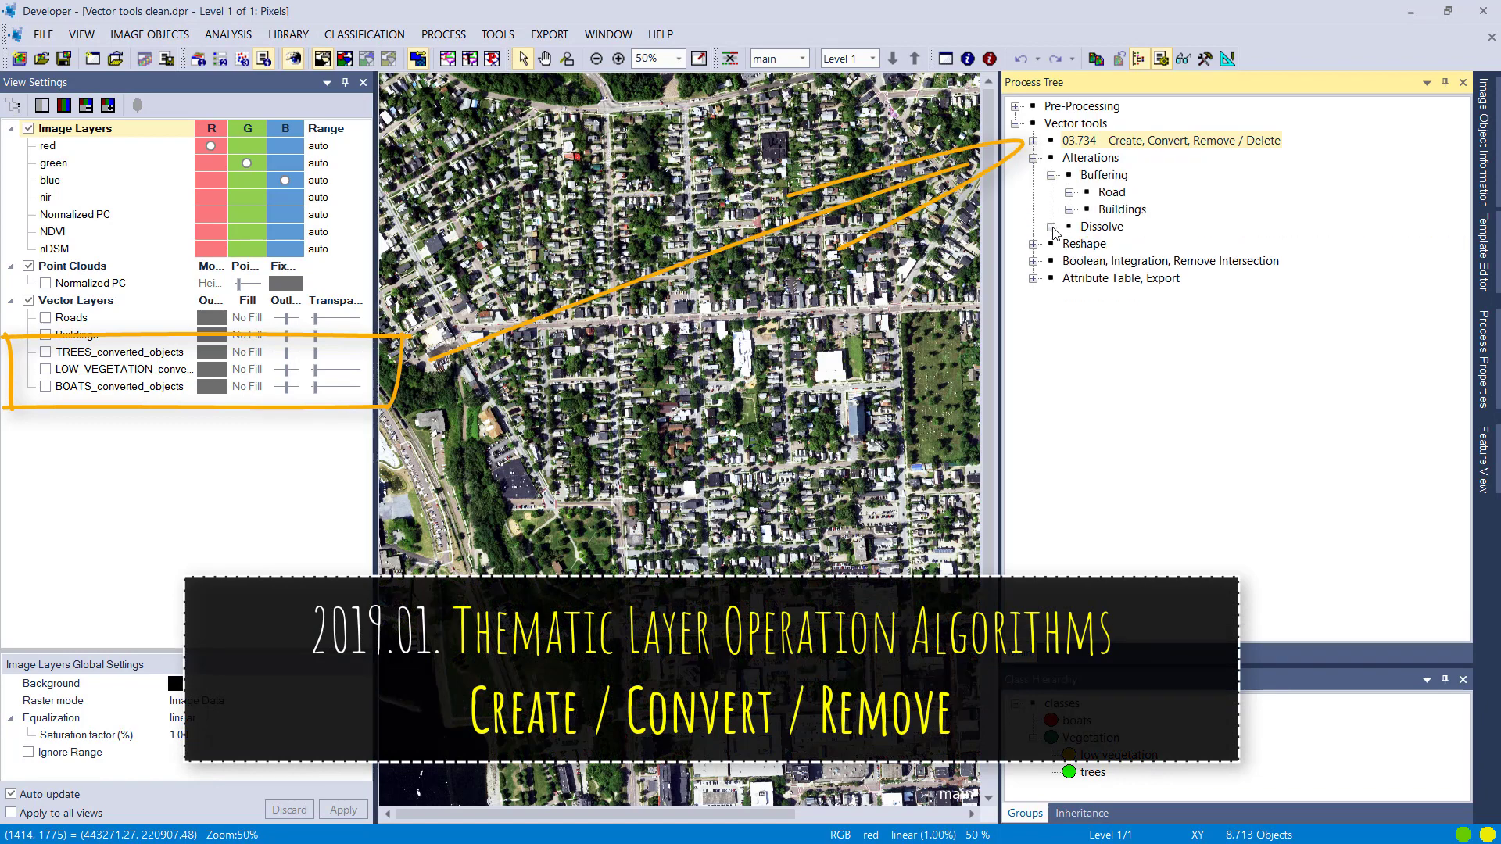
{"action": "left_click", "coordinate": [1032, 158]}
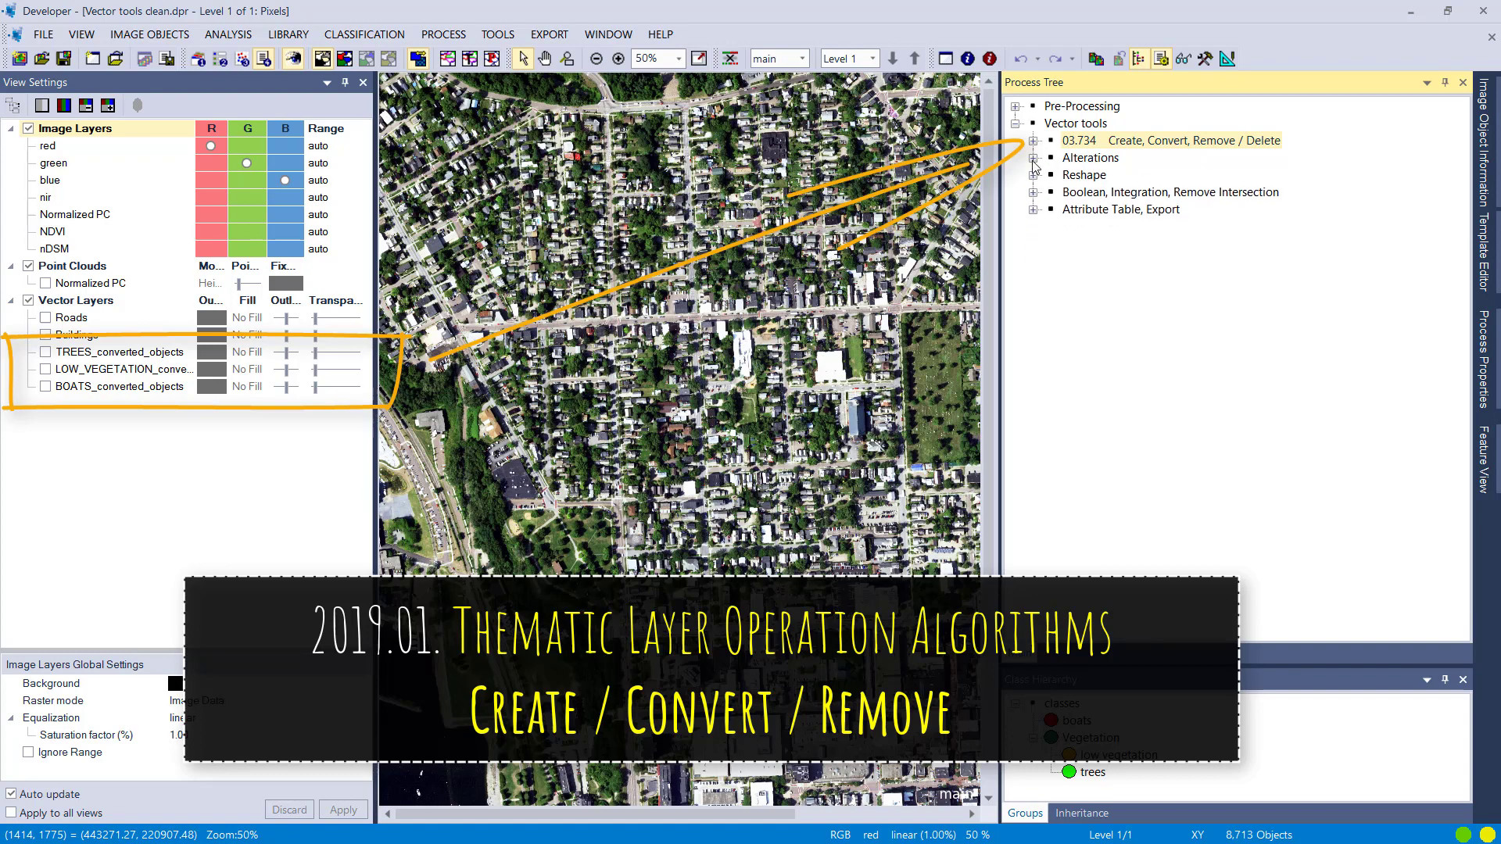
{"action": "left_click", "coordinate": [1033, 158]}
{"action": "left_click", "coordinate": [1052, 175]}
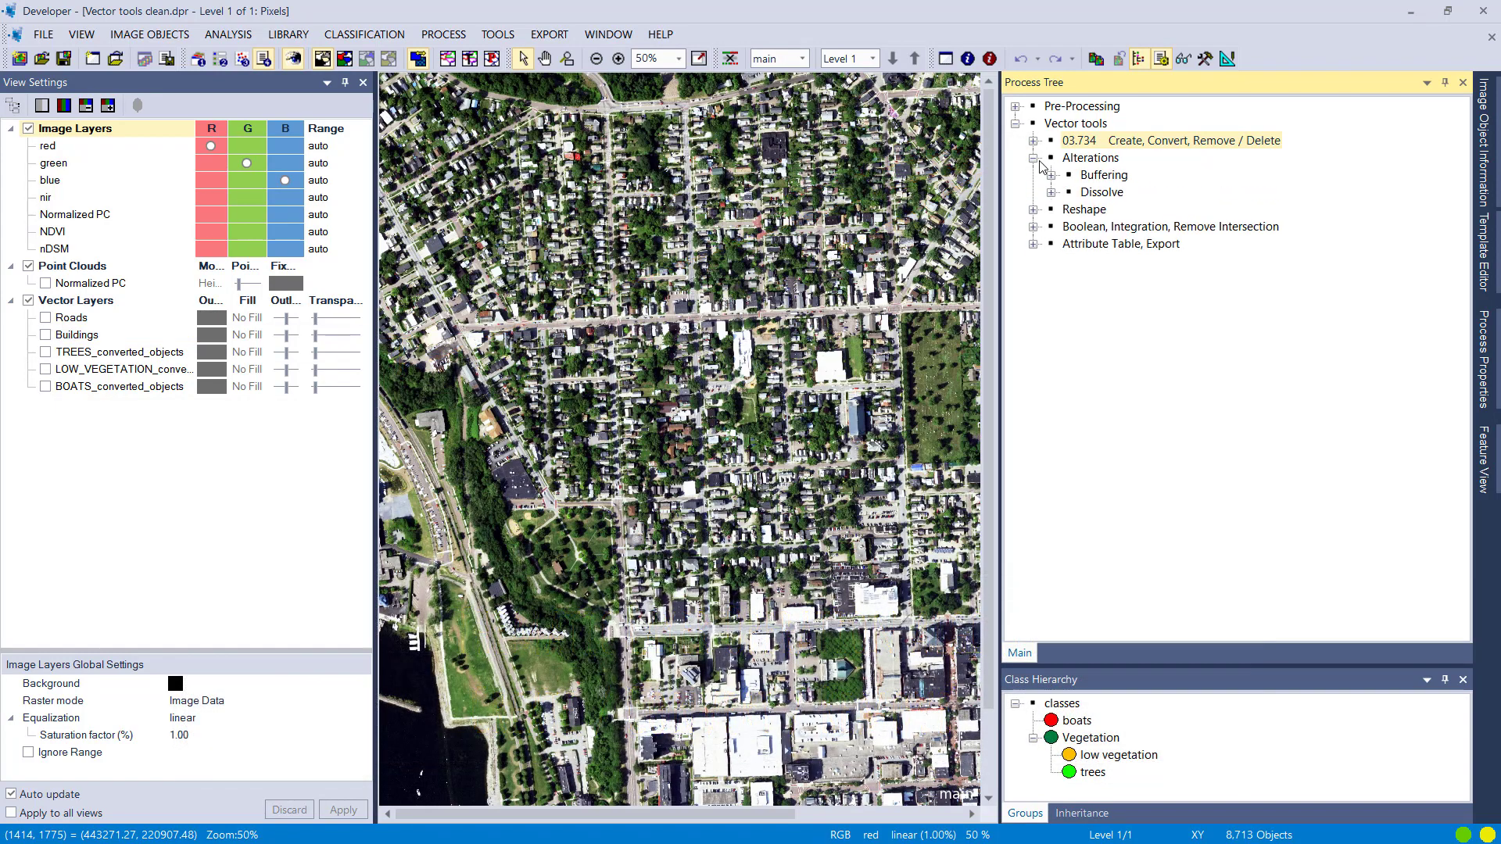
{"action": "left_click", "coordinate": [1033, 158]}
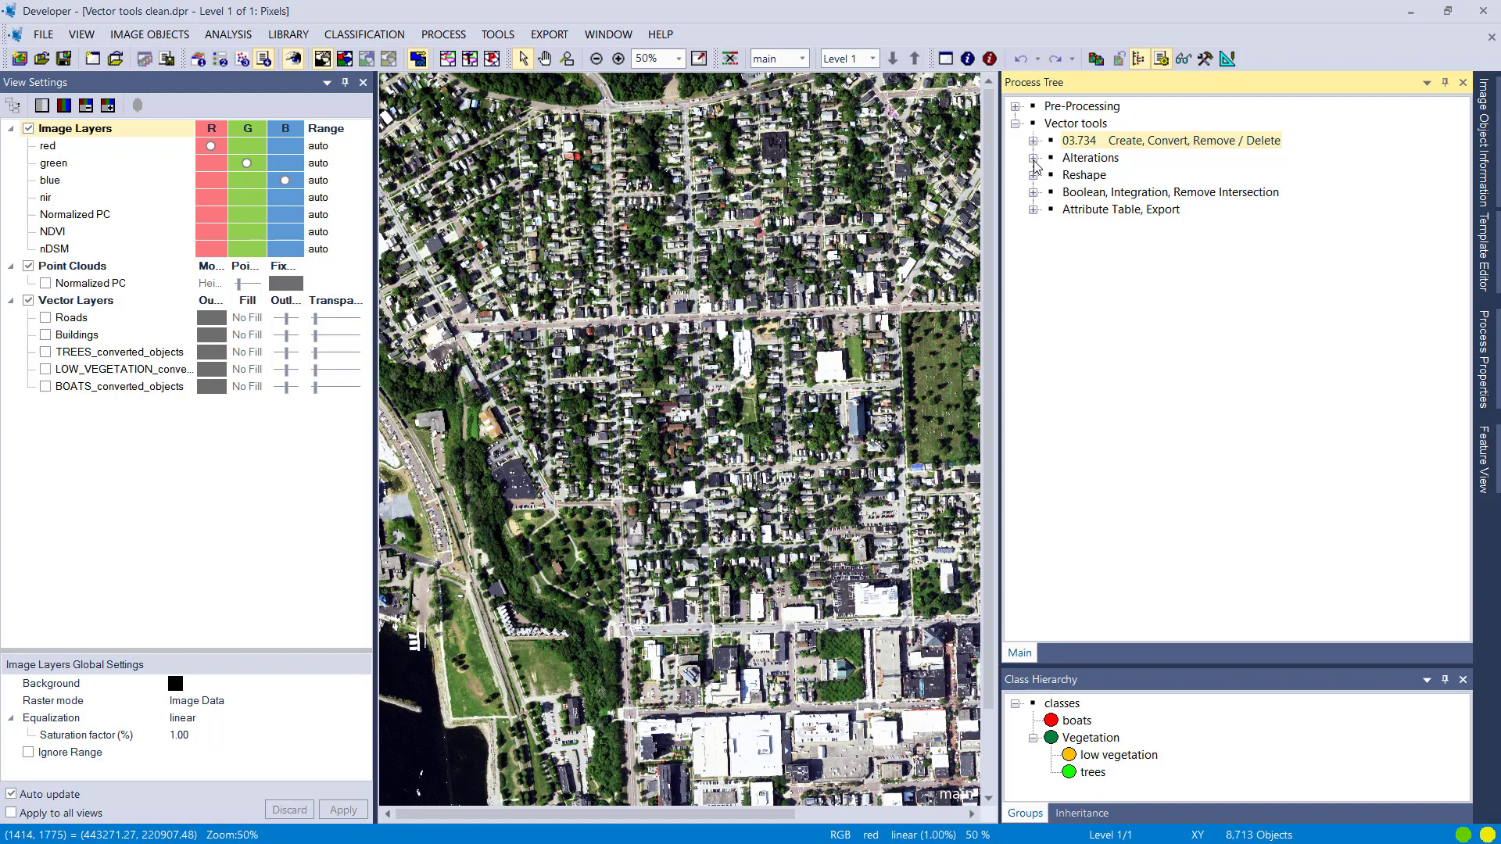
Expand the Alterations group down to the vector buffering processes for Road
{"action": "left_click", "coordinate": [1033, 160]}
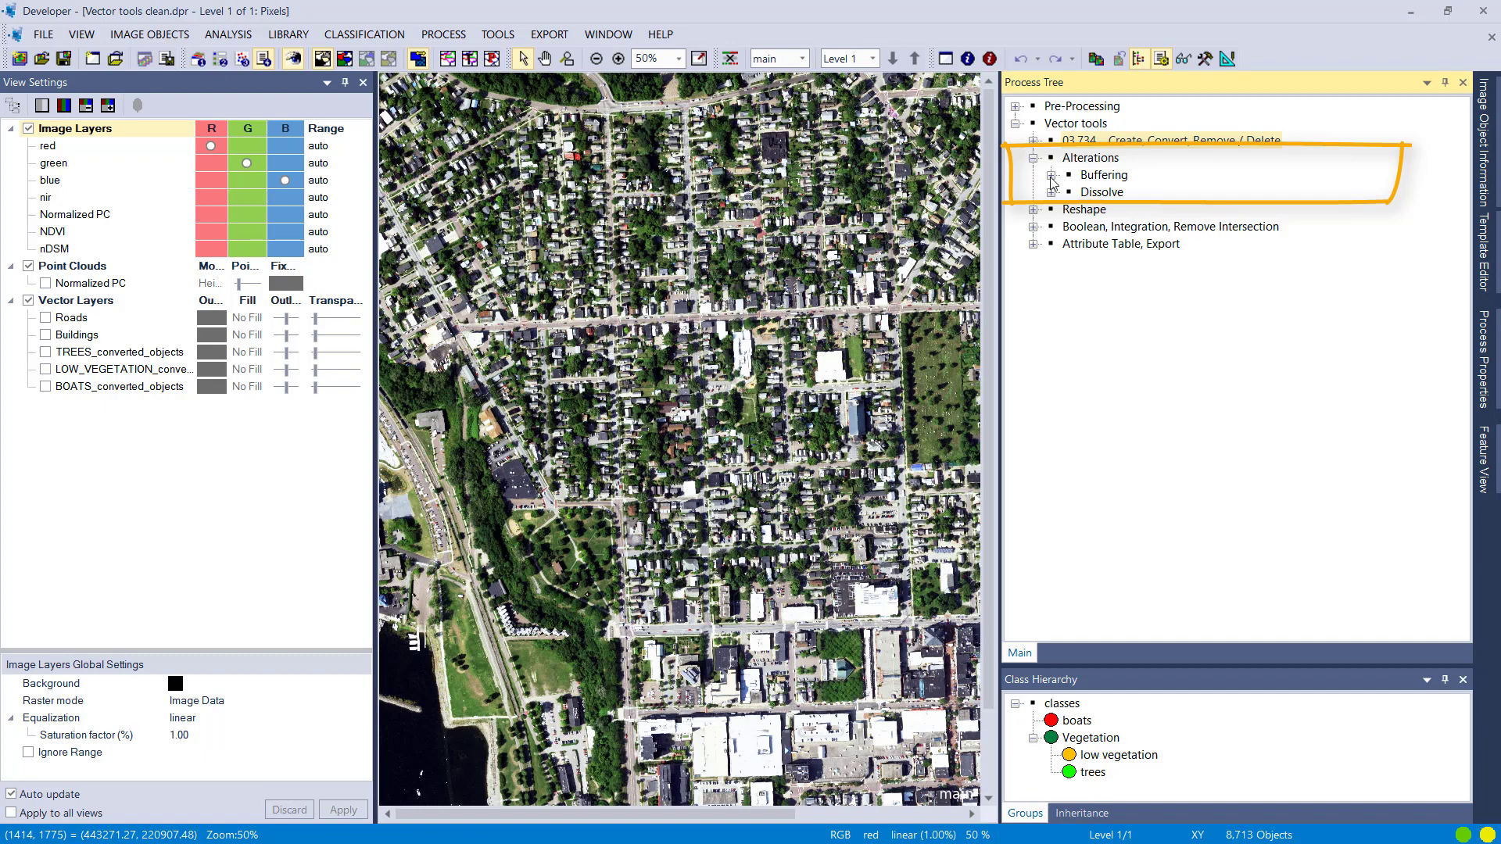
{"action": "left_click", "coordinate": [1052, 176]}
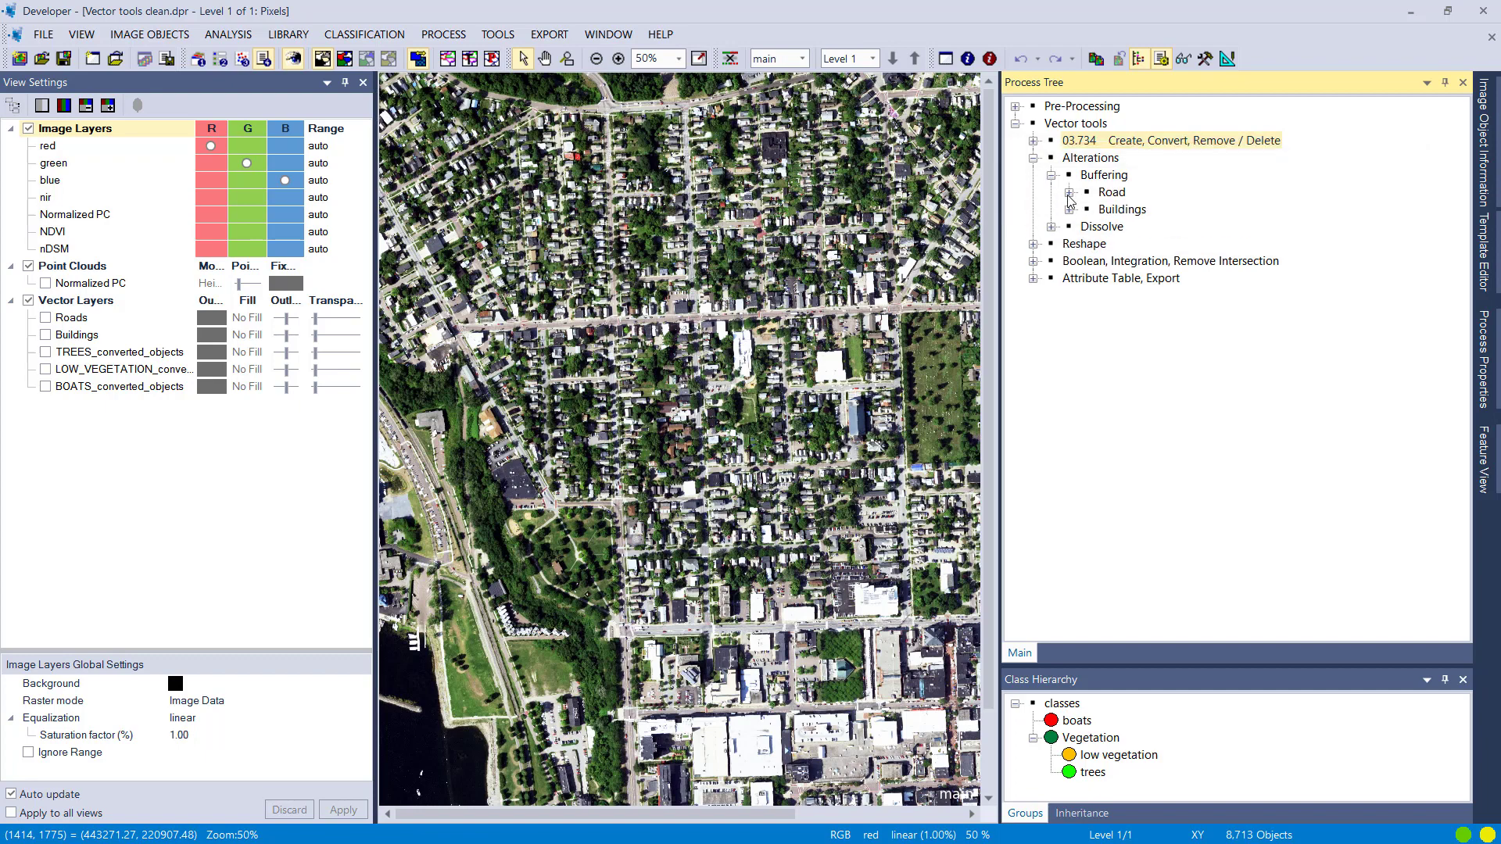
{"action": "left_click", "coordinate": [1069, 193]}
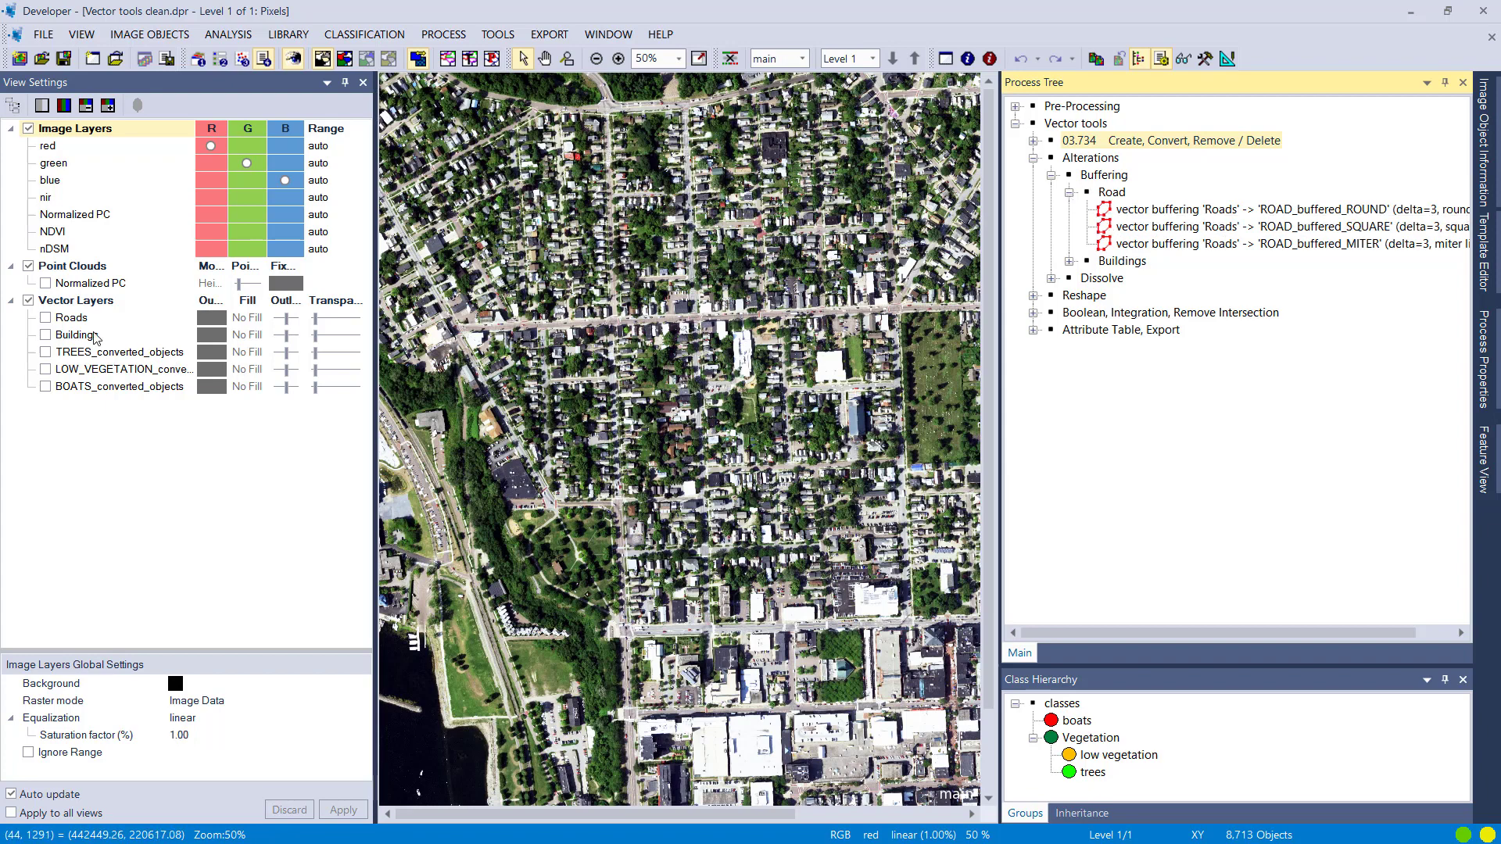
Display the Roads vector layer over the image
{"action": "left_click", "coordinate": [46, 319]}
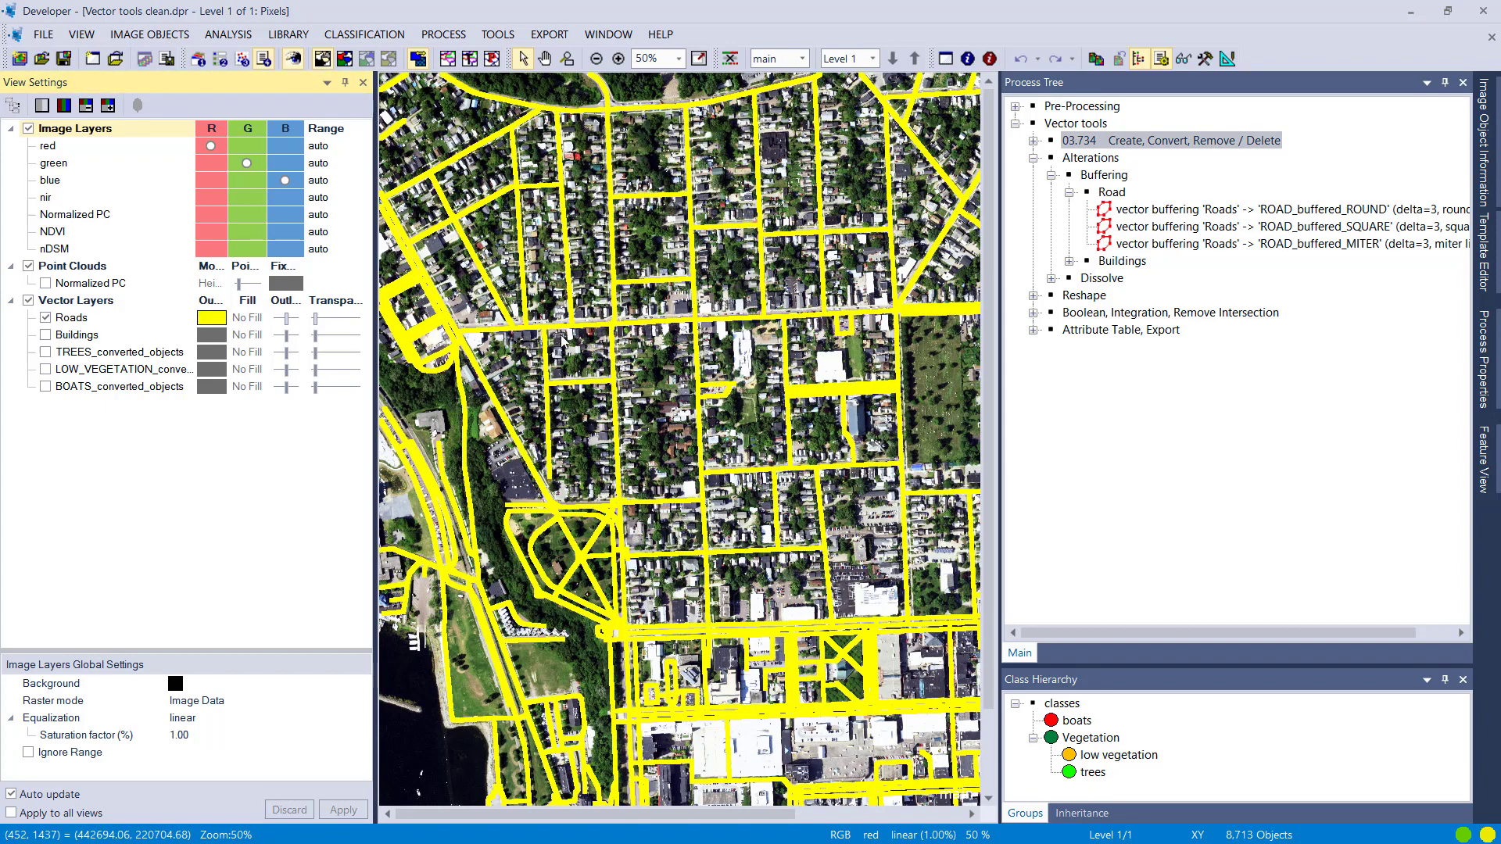
{"action": "scroll", "coordinate": [572, 334], "scroll_direction": "up", "scroll_amount": 2}
{"action": "left_click_drag", "start_coordinate": [635, 316], "coordinate": [782, 509]}
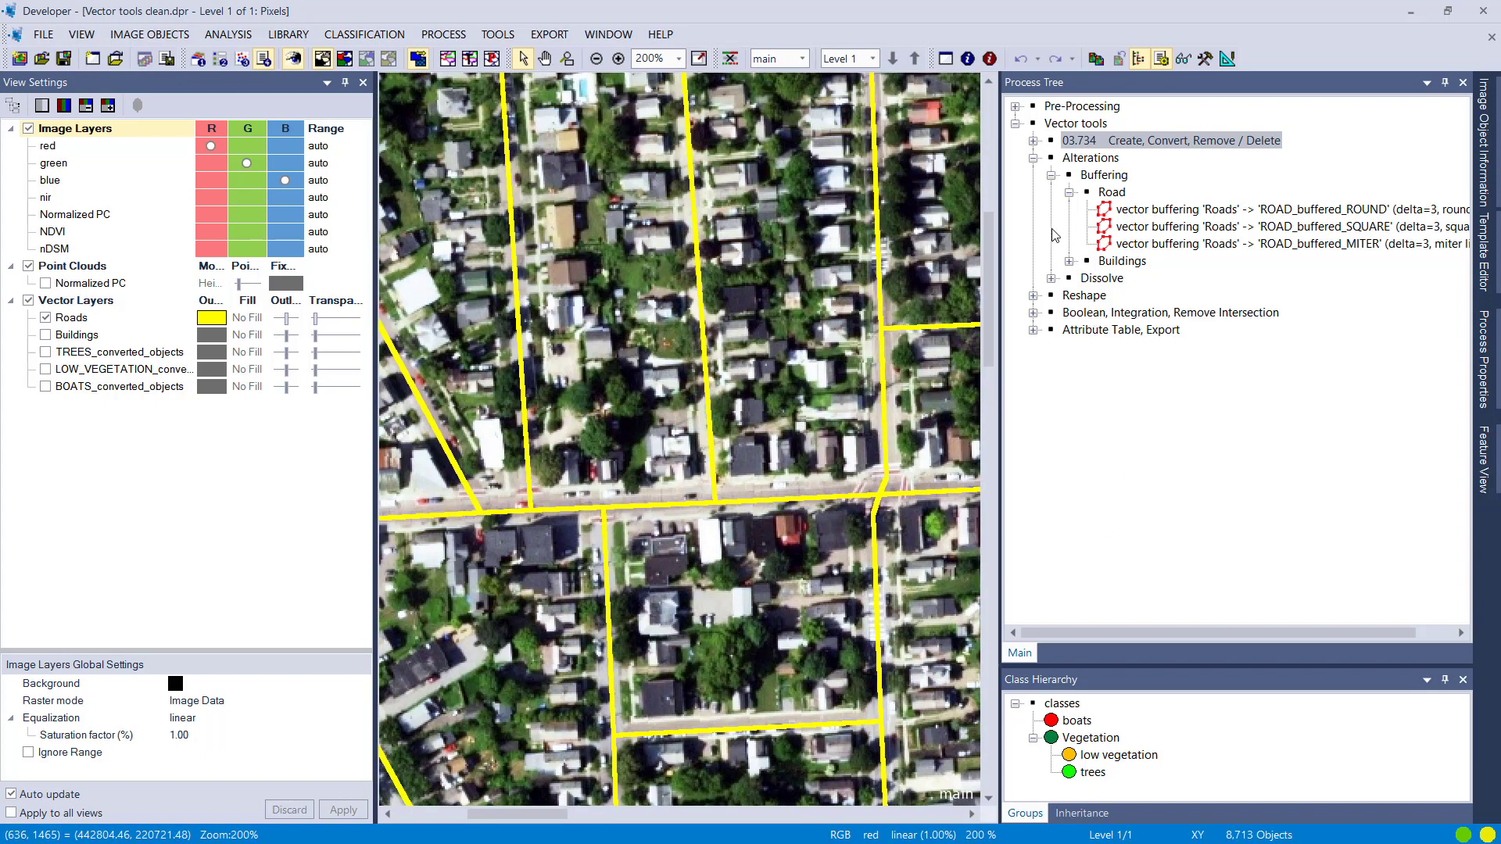
Review the parameters of the Roads vector buffering process that outputs ROAD_buffered_ROUND and execute it
{"action": "double_click", "coordinate": [1105, 211]}
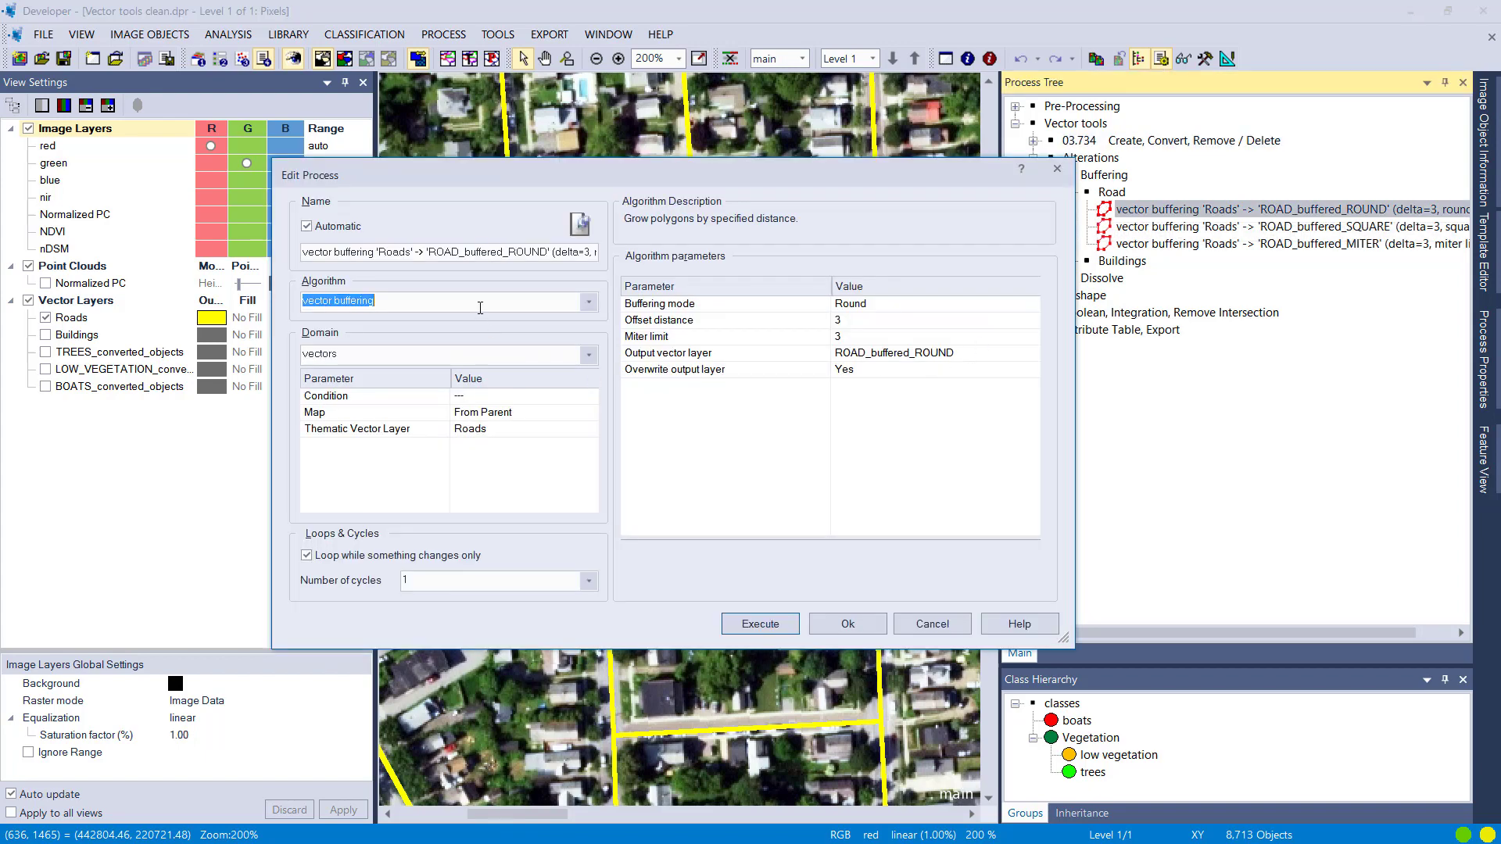
{"action": "left_click", "coordinate": [480, 308]}
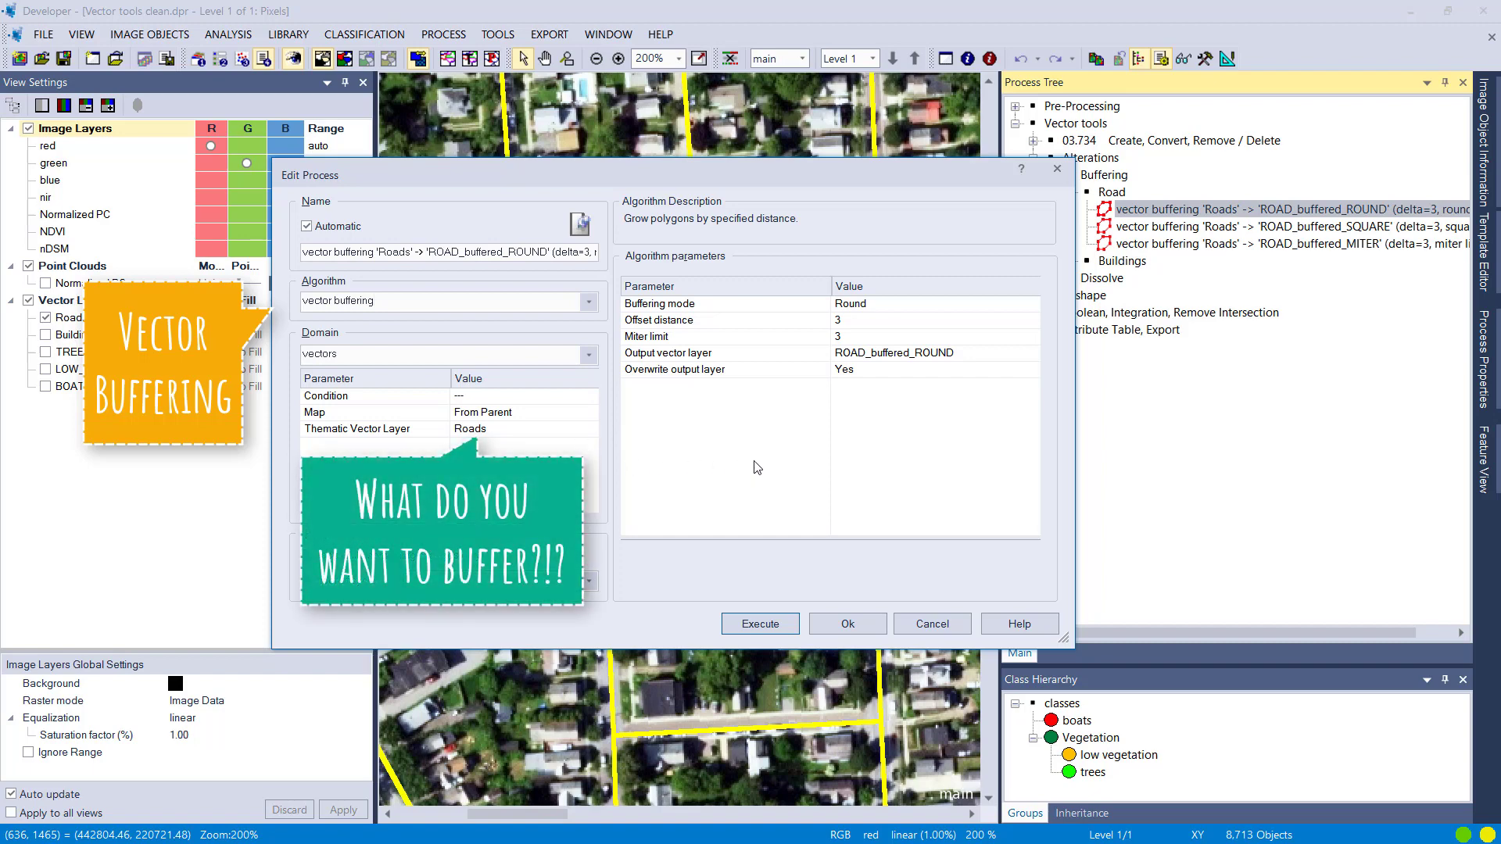
{"action": "left_click", "coordinate": [1033, 305]}
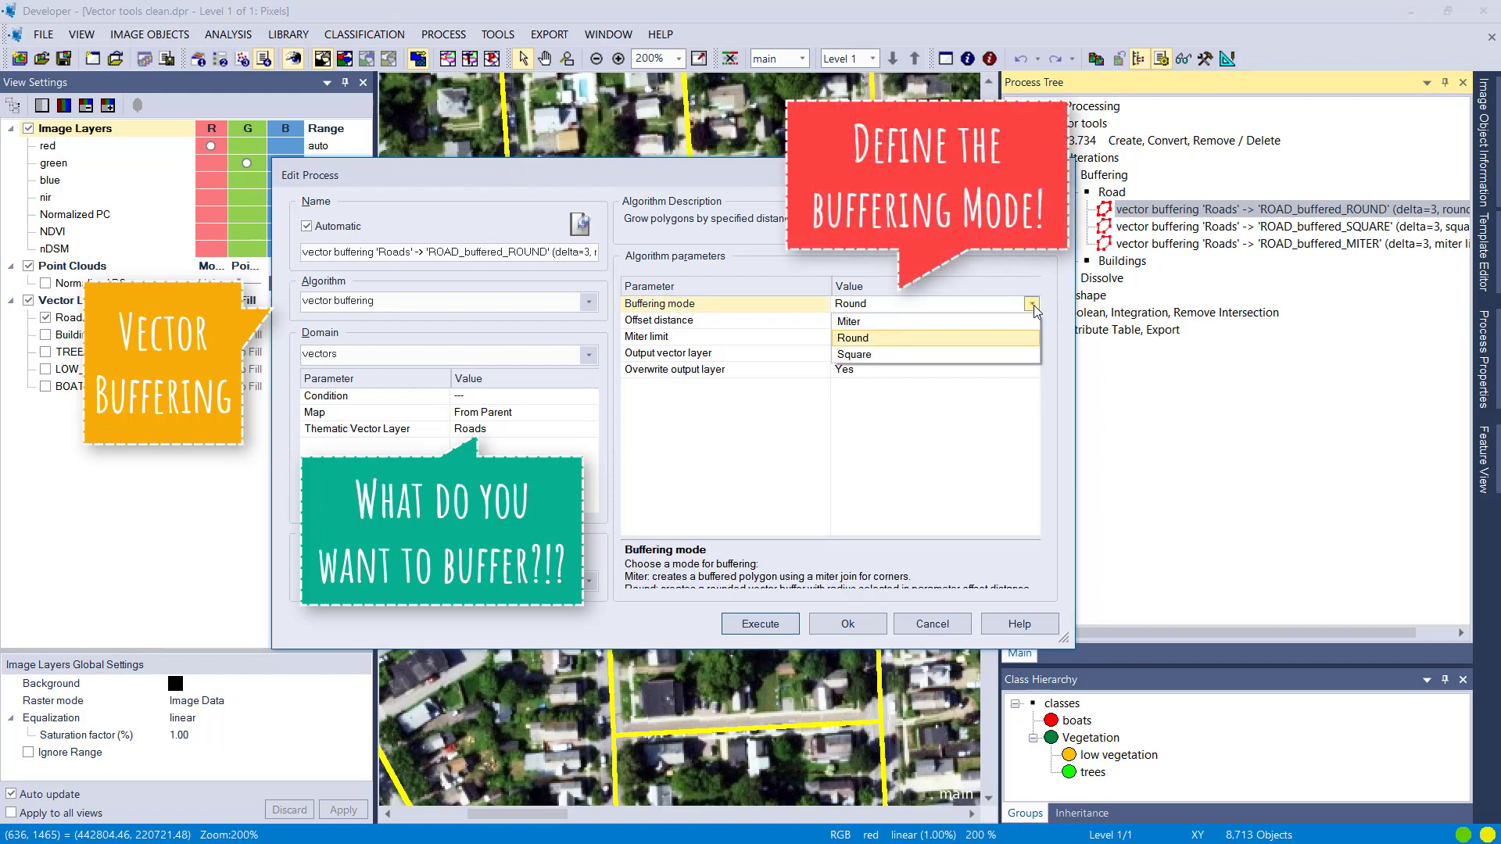
{"action": "left_click", "coordinate": [1034, 305]}
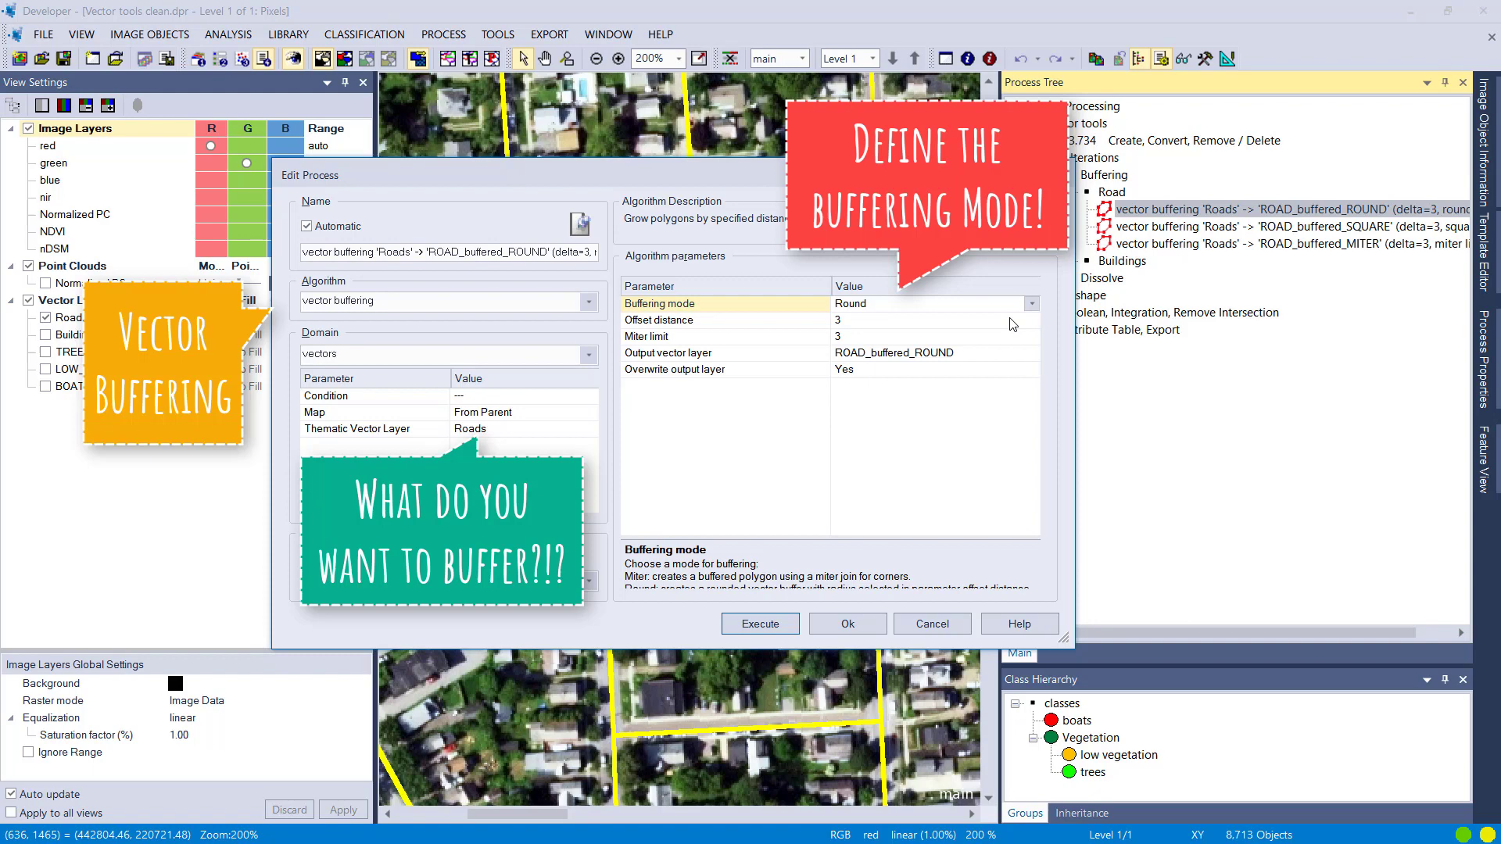
{"action": "left_click", "coordinate": [1010, 320]}
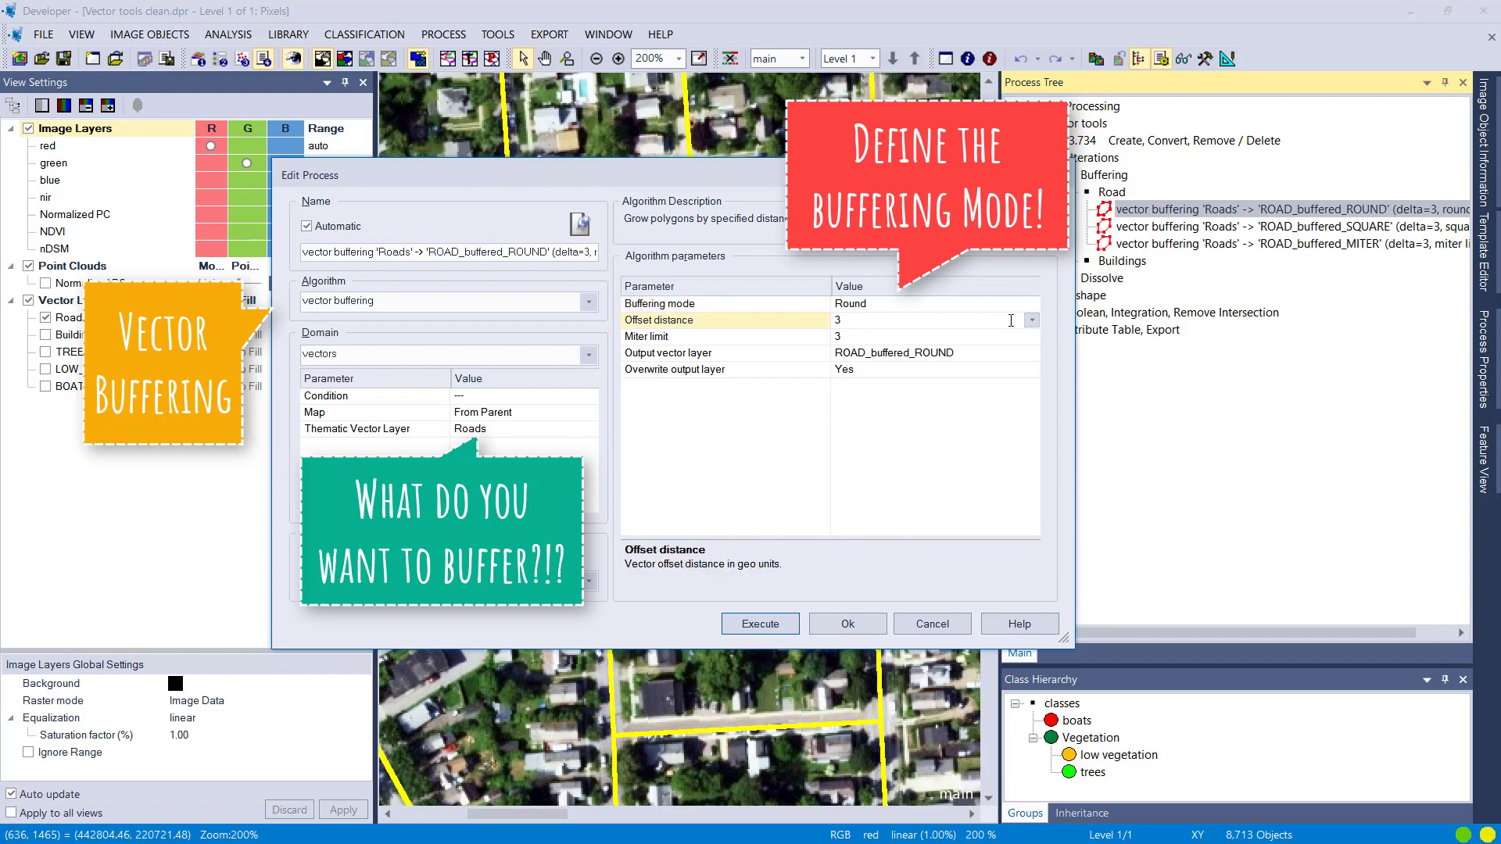
{"action": "left_click", "coordinate": [1001, 371]}
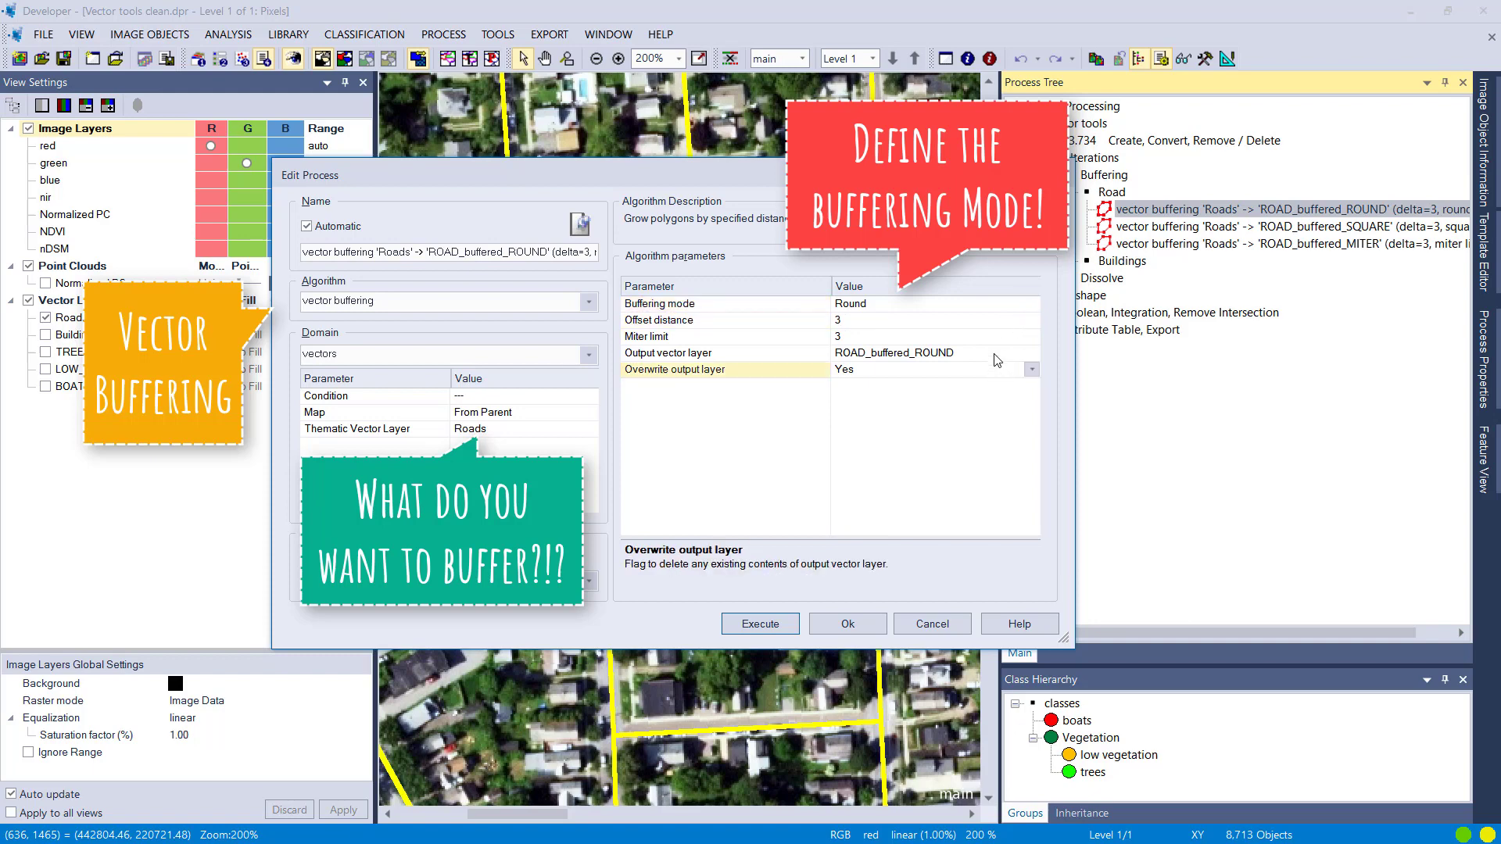
{"action": "left_click", "coordinate": [998, 358]}
{"action": "left_click", "coordinate": [995, 351]}
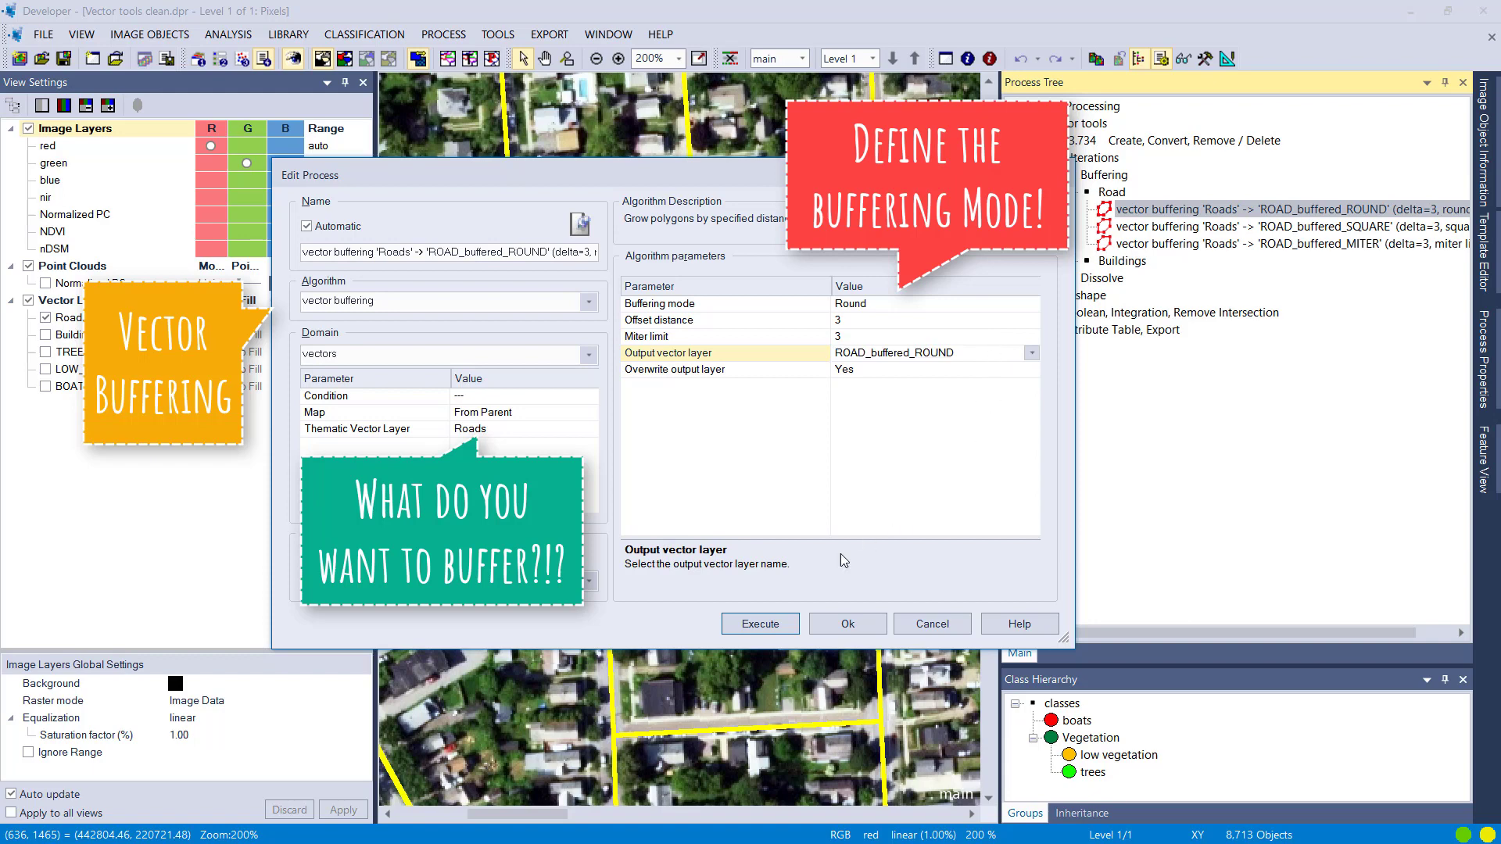
{"action": "left_click", "coordinate": [760, 624]}
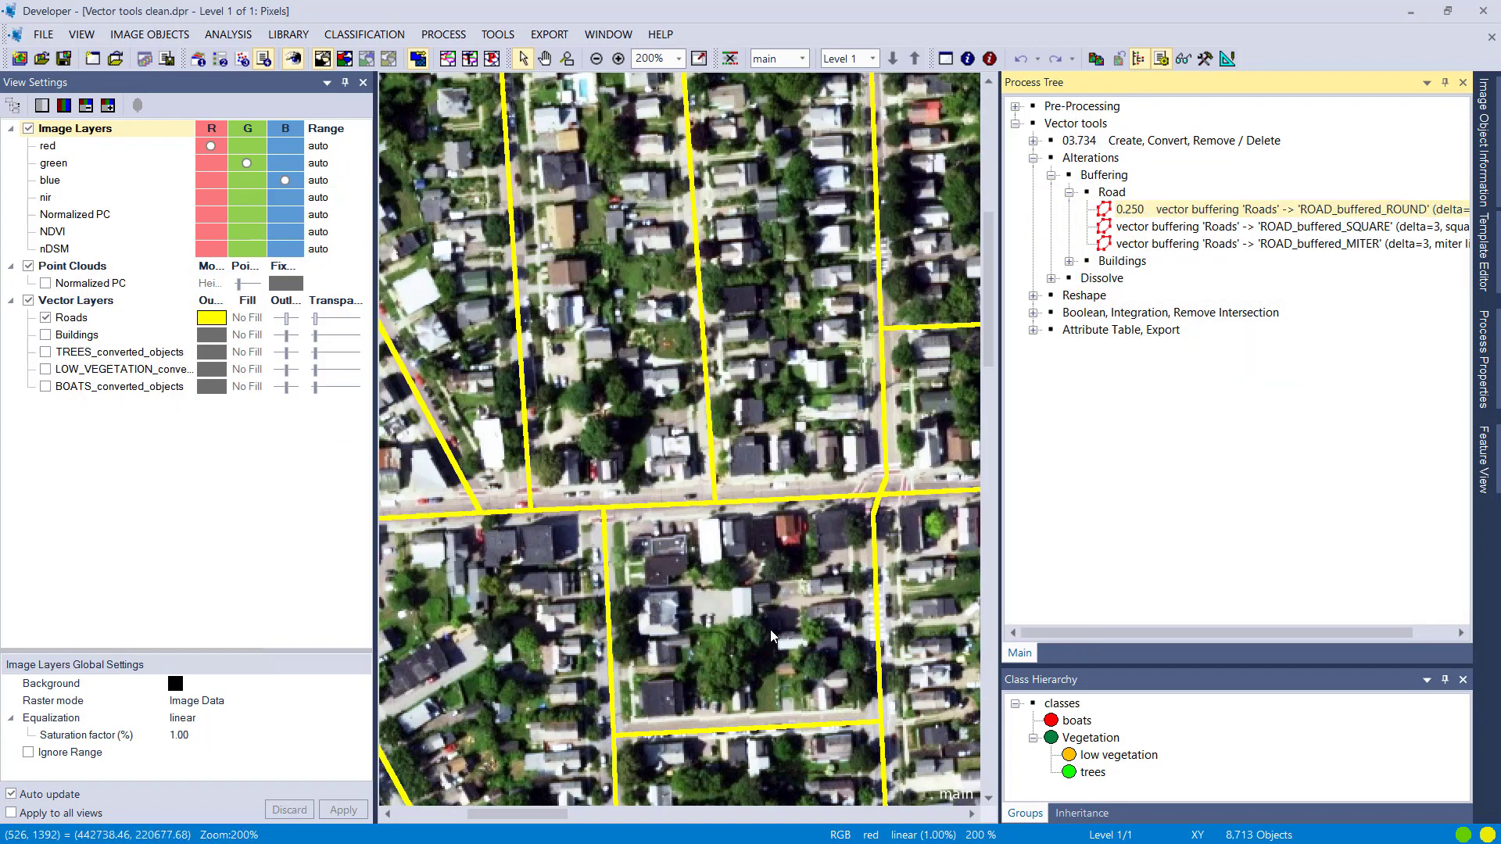
Display the ROAD_buffered_ROUND vector layer with a cyan fill and a black outline
{"action": "left_click", "coordinate": [46, 405]}
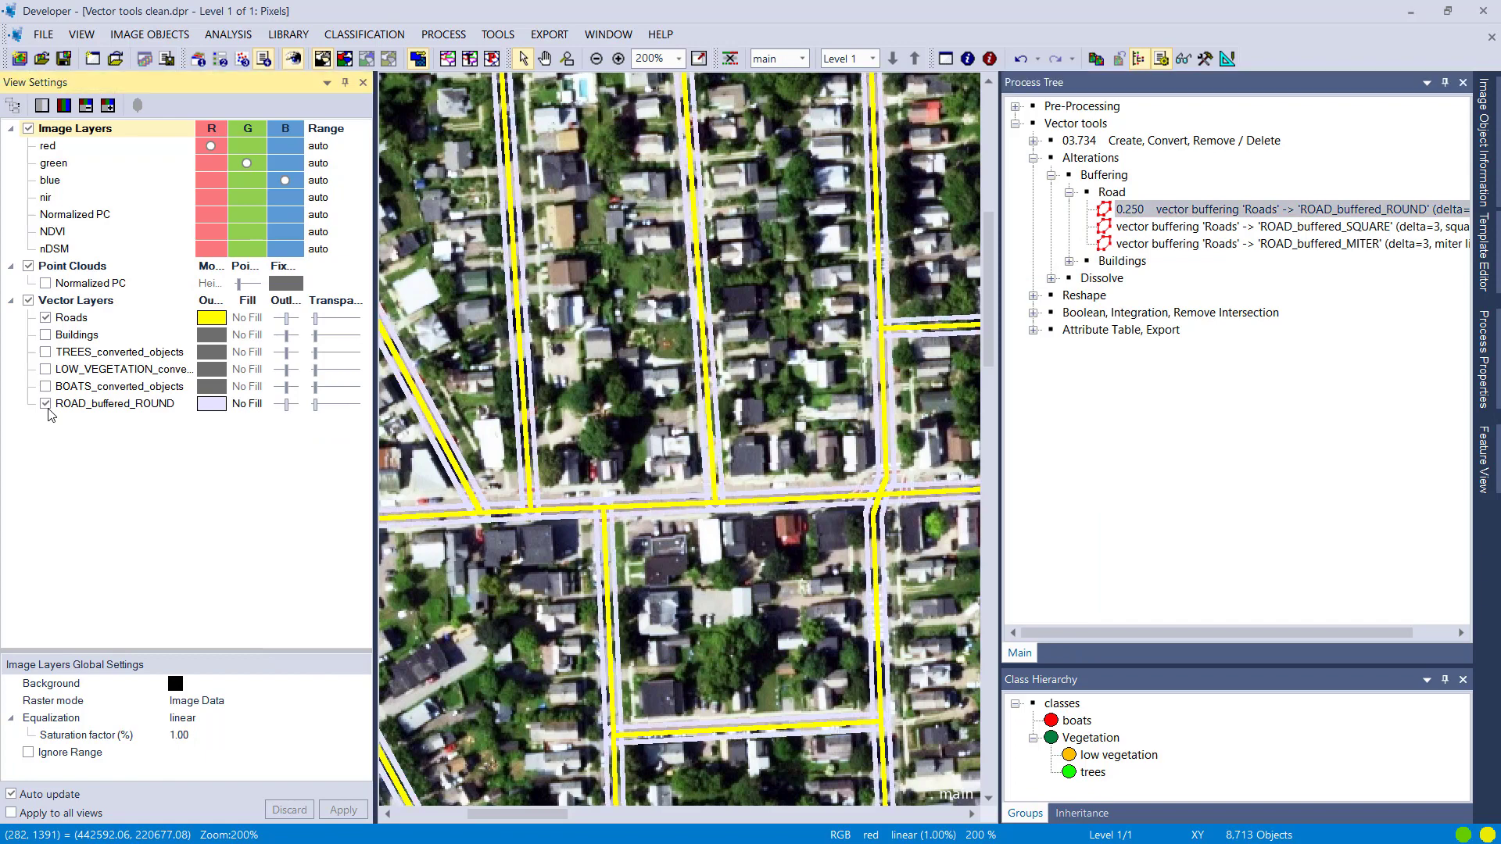
{"action": "left_click", "coordinate": [245, 405]}
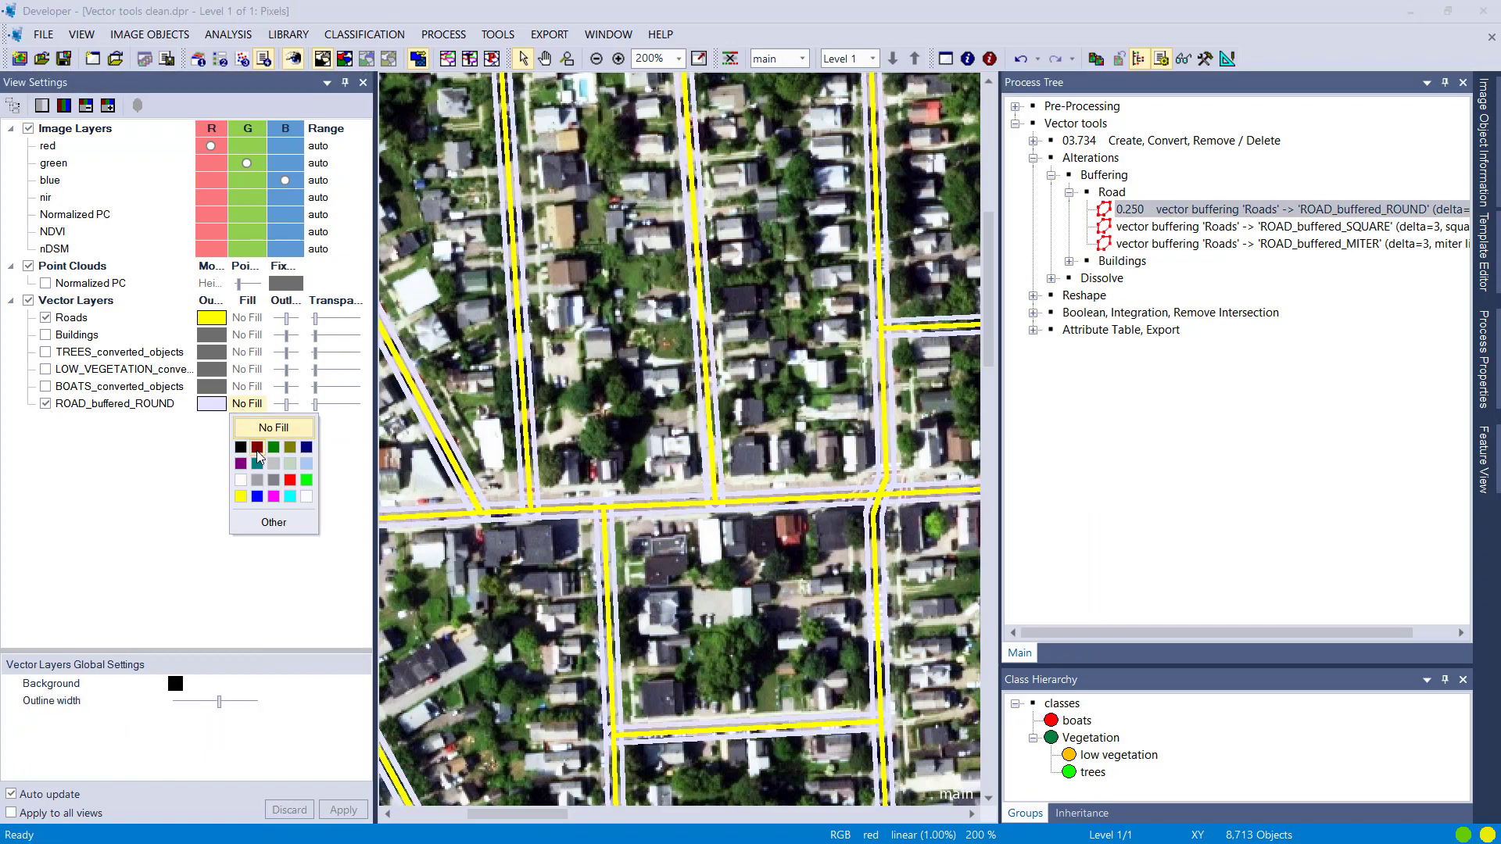
{"action": "left_click", "coordinate": [289, 496]}
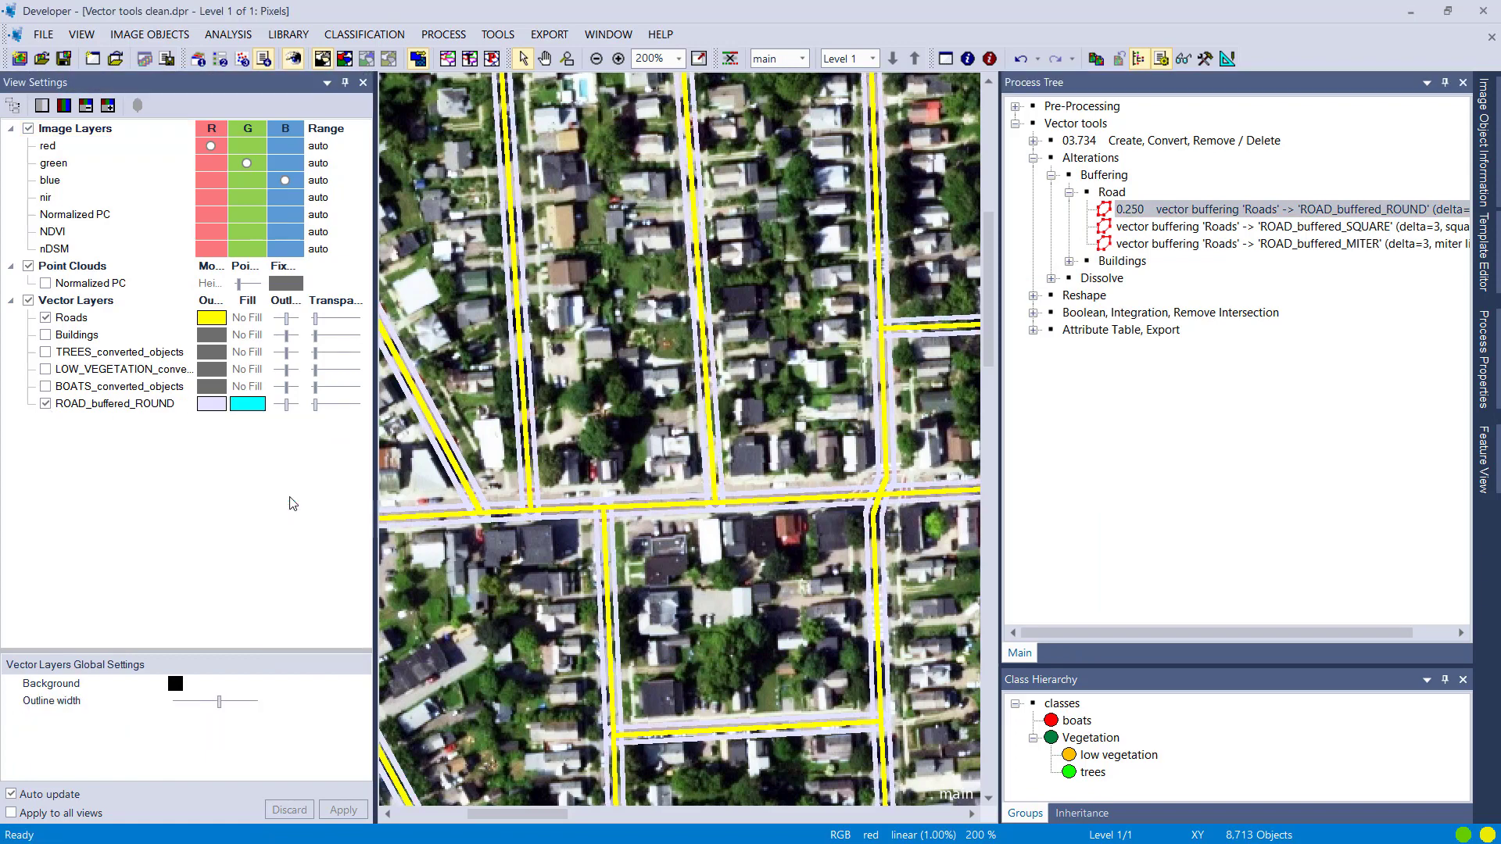
{"action": "left_click", "coordinate": [212, 405]}
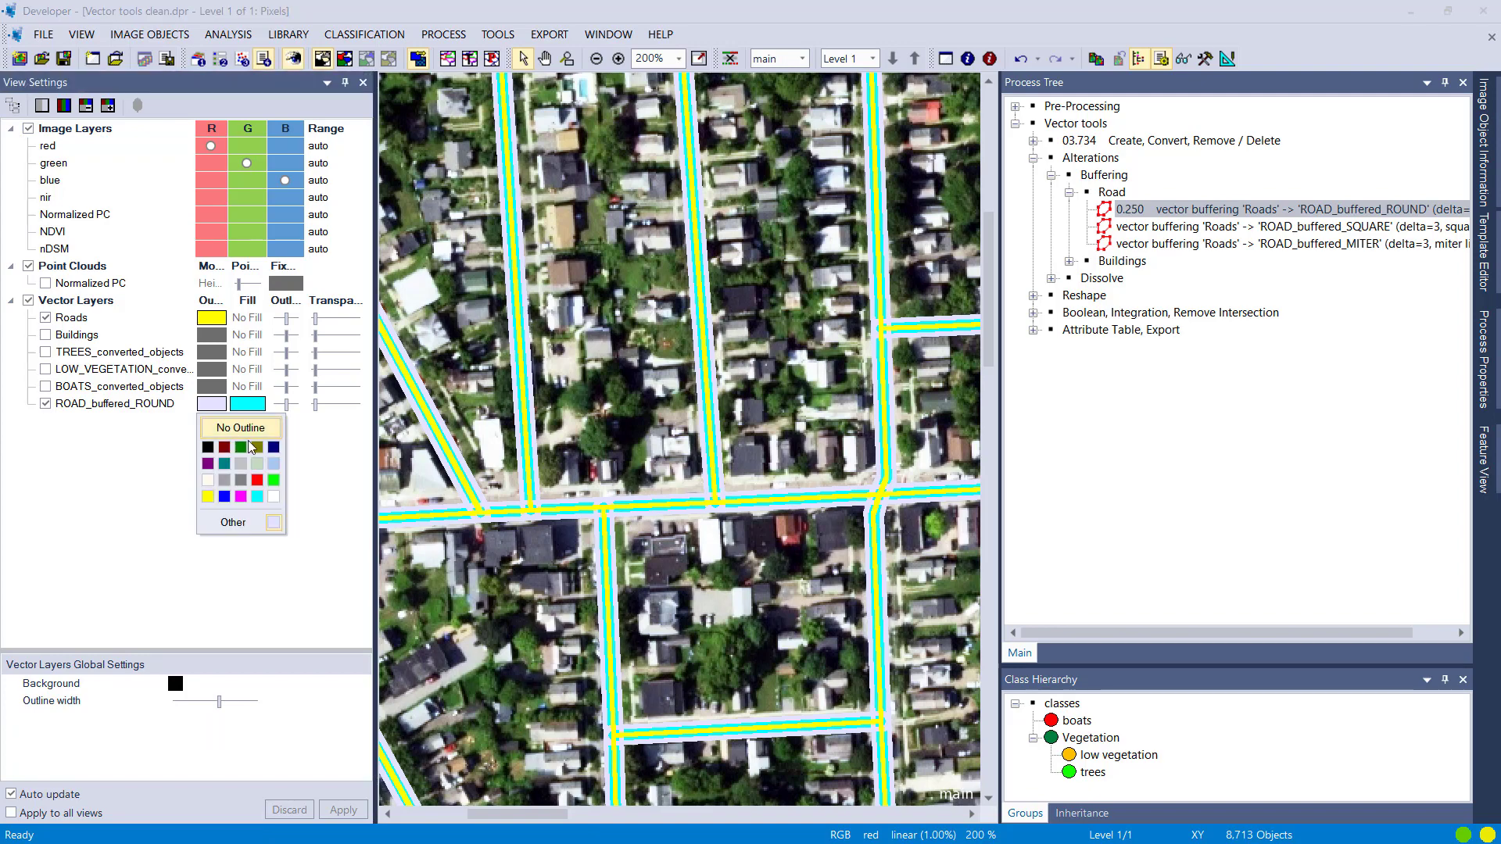
{"action": "left_click", "coordinate": [208, 447]}
Re-execute the ROAD_buffered_ROUND buffering process with an offset distance of 10 and make its output layer partly transparent
{"action": "scroll", "coordinate": [522, 505], "scroll_direction": "up", "scroll_amount": 2}
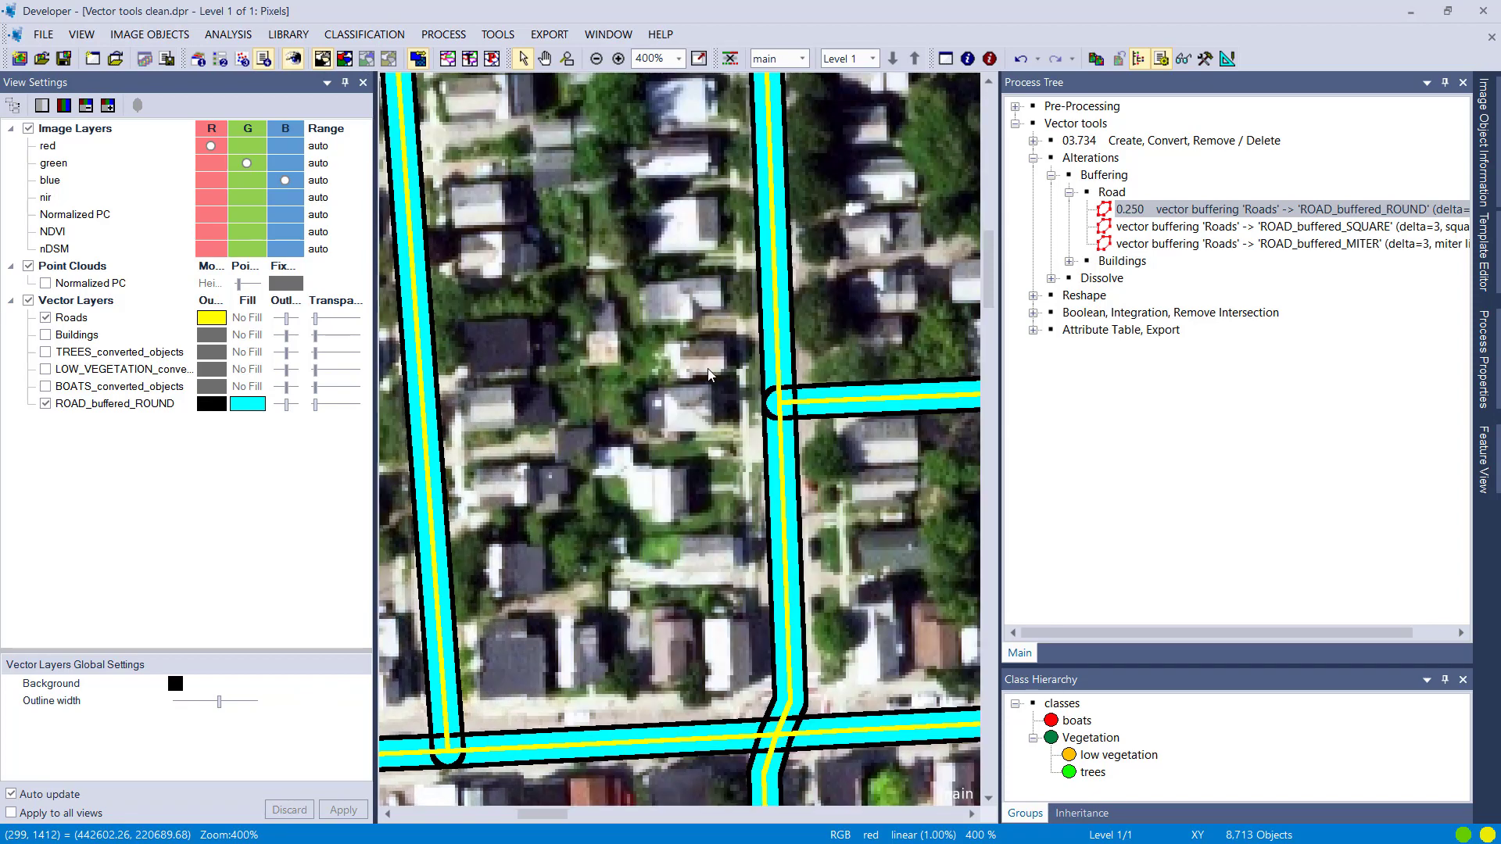
{"action": "left_click_drag", "start_coordinate": [819, 602], "coordinate": [685, 453]}
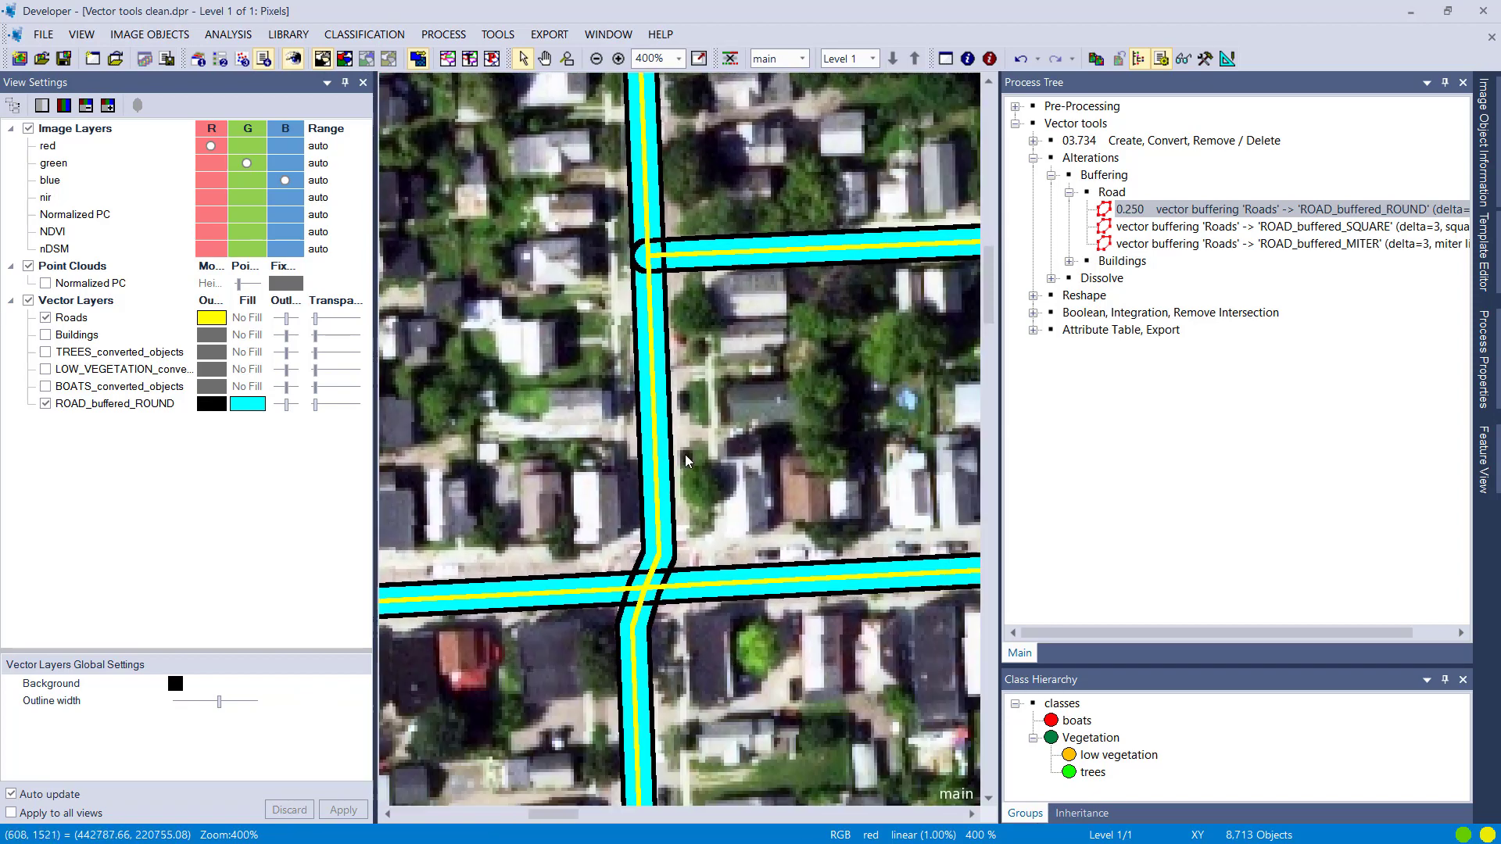
{"action": "left_click_drag", "start_coordinate": [742, 512], "coordinate": [669, 470]}
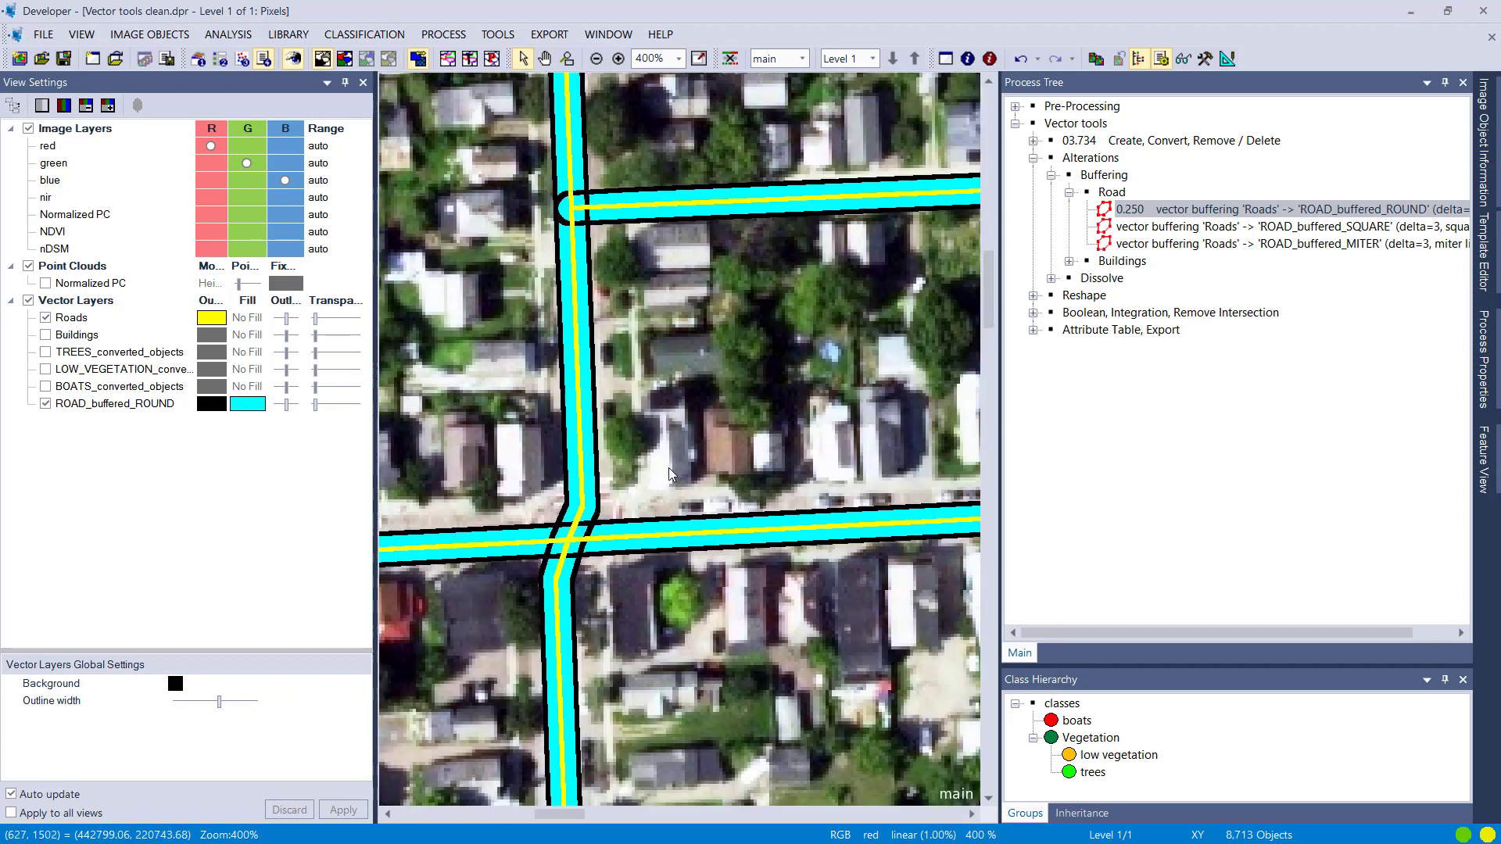
{"action": "double_click", "coordinate": [1204, 209]}
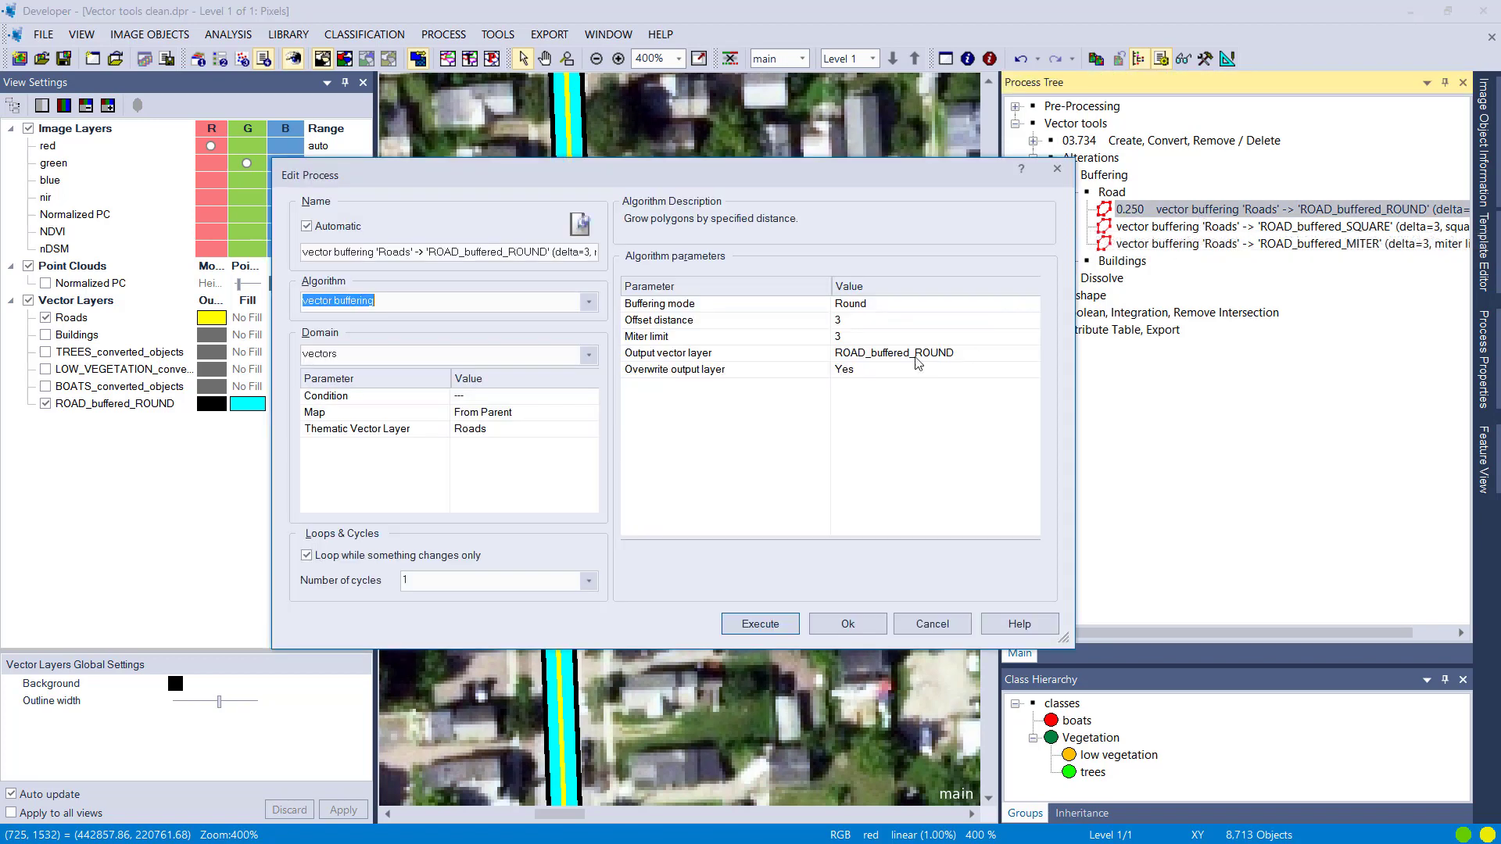
{"action": "left_click", "coordinate": [860, 322]}
{"action": "type", "text": "10"}
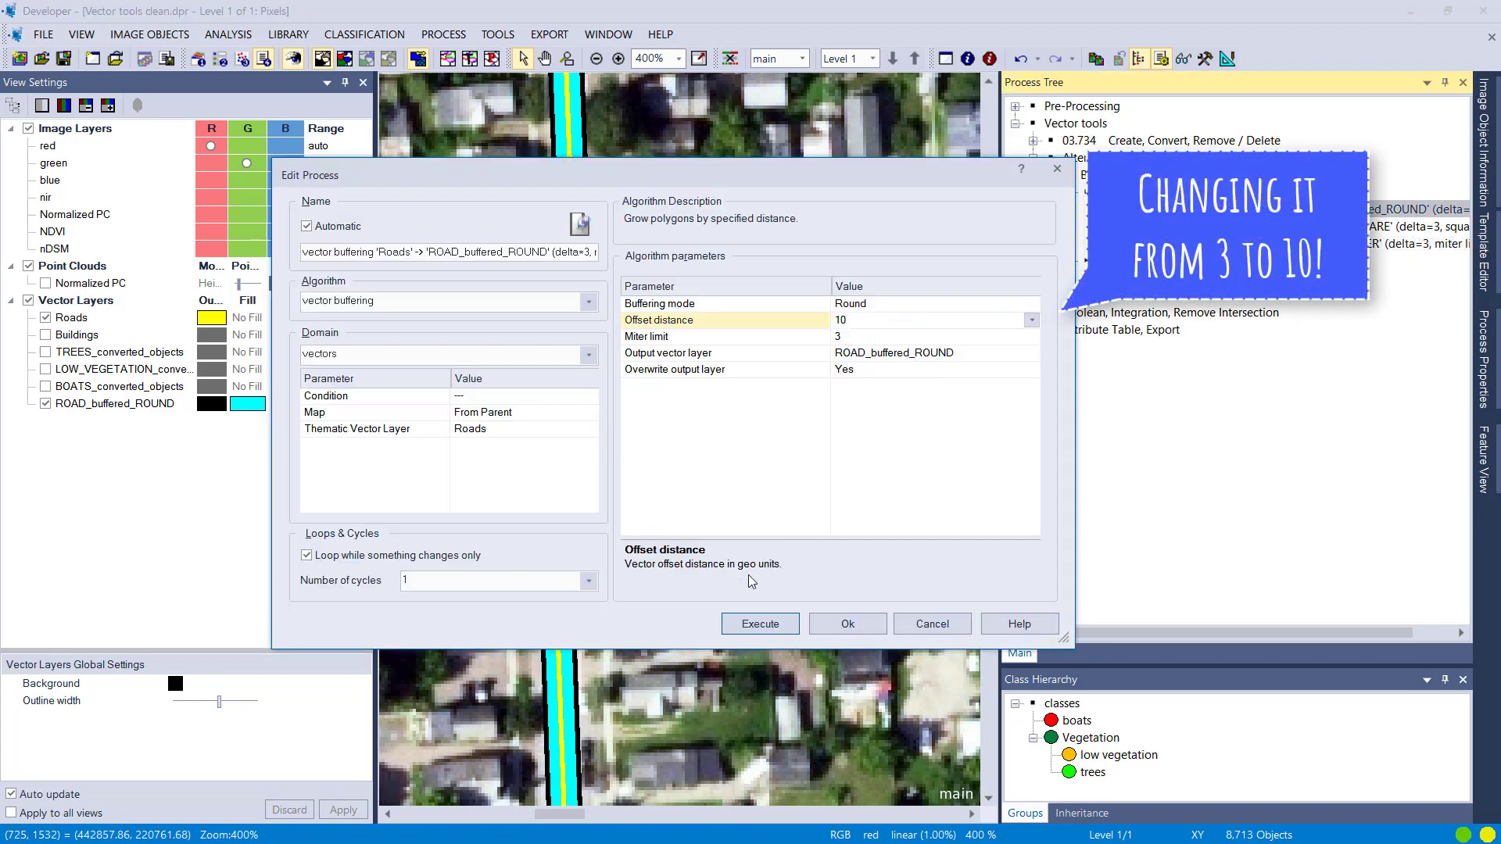
{"action": "left_click", "coordinate": [757, 624]}
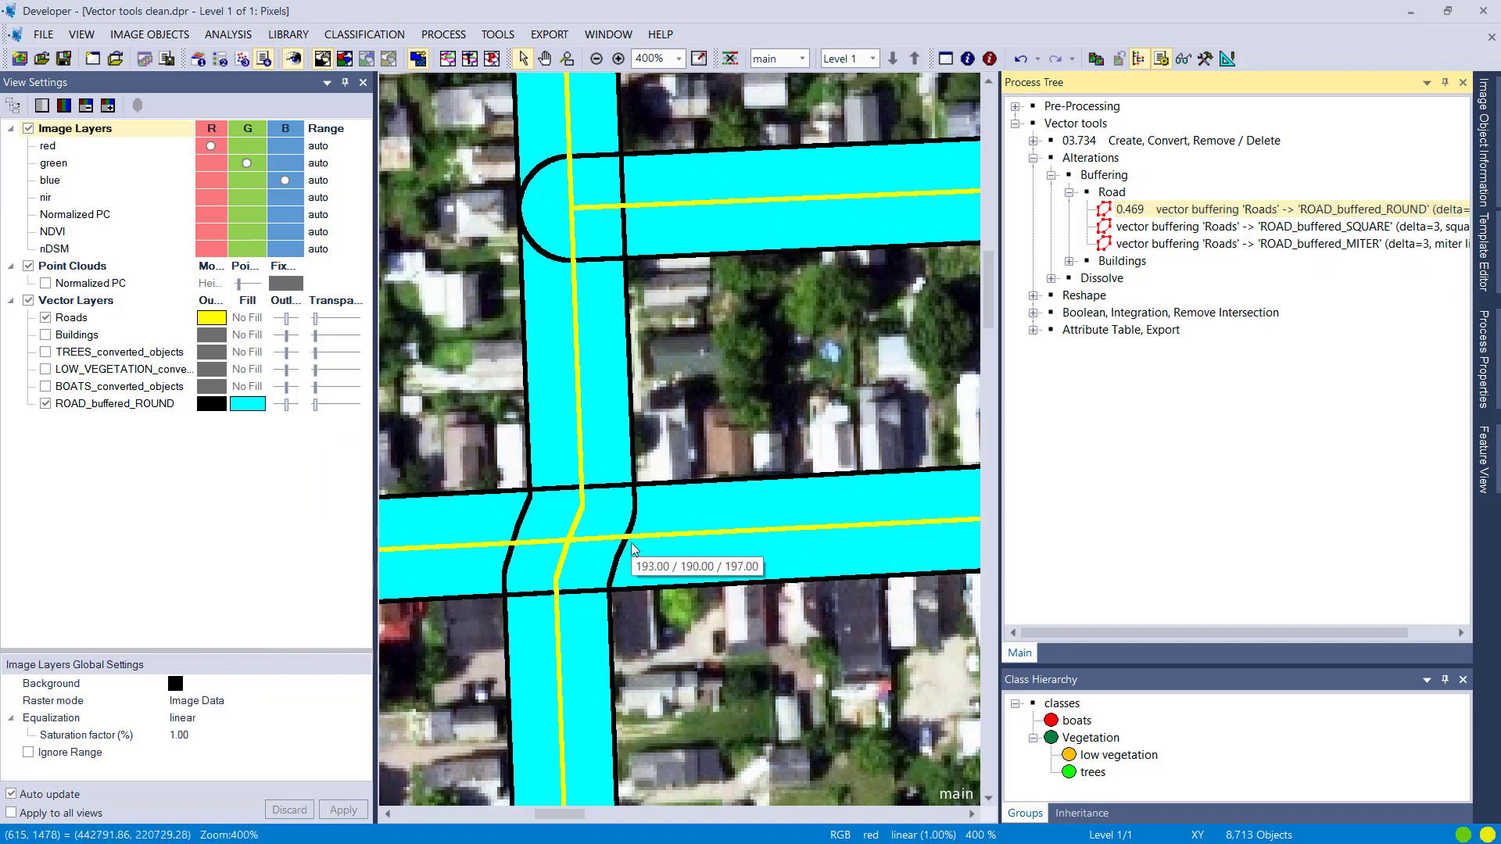
{"action": "left_click_drag", "start_coordinate": [315, 404], "coordinate": [329, 411]}
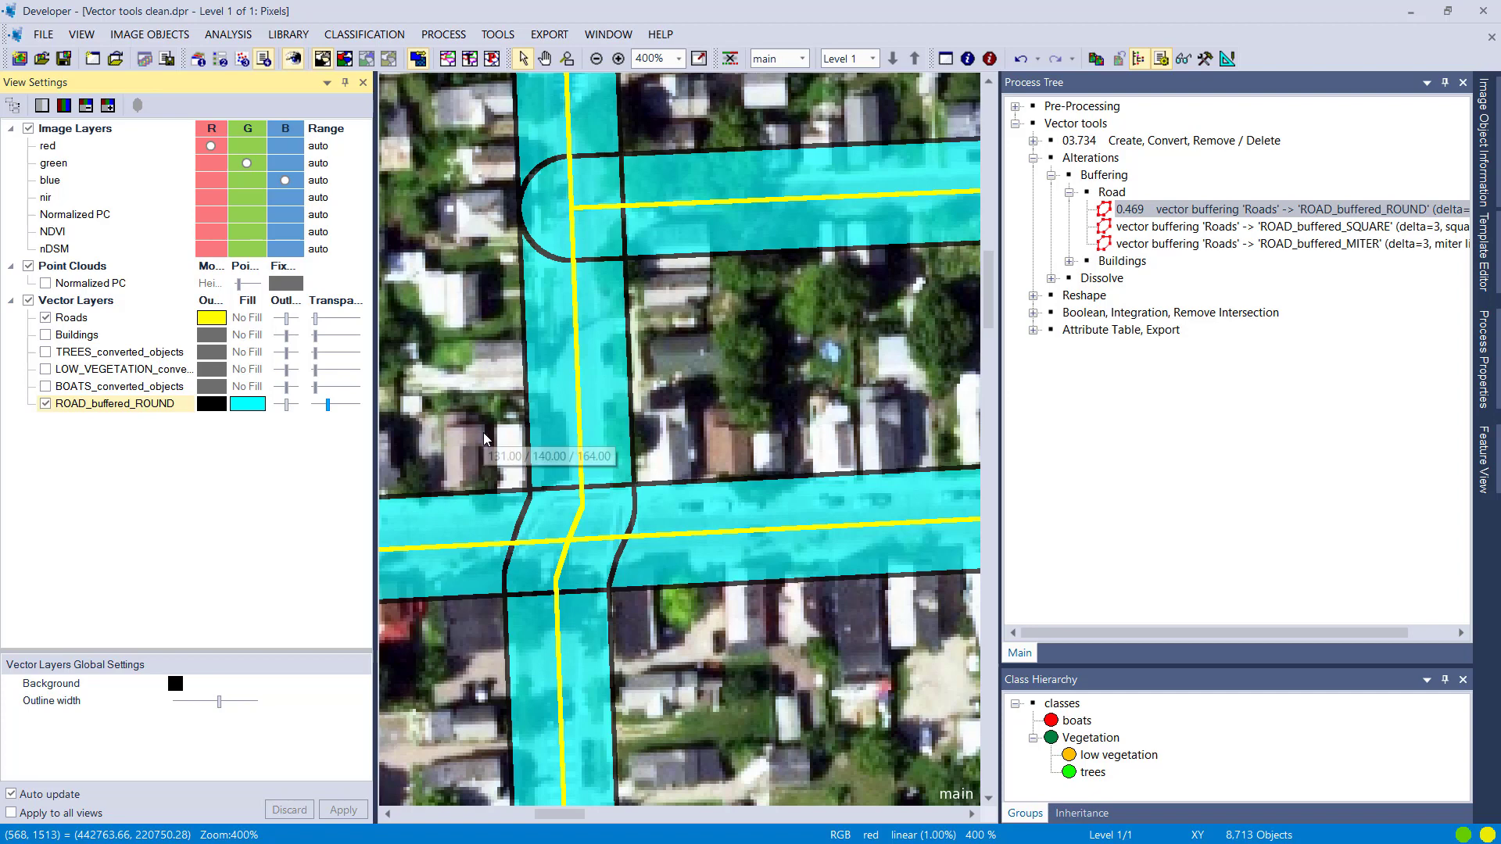
Change the fill colour of the ROAD_buffered_ROUND layer to white and view the buffered road ends
{"action": "left_click", "coordinate": [246, 413]}
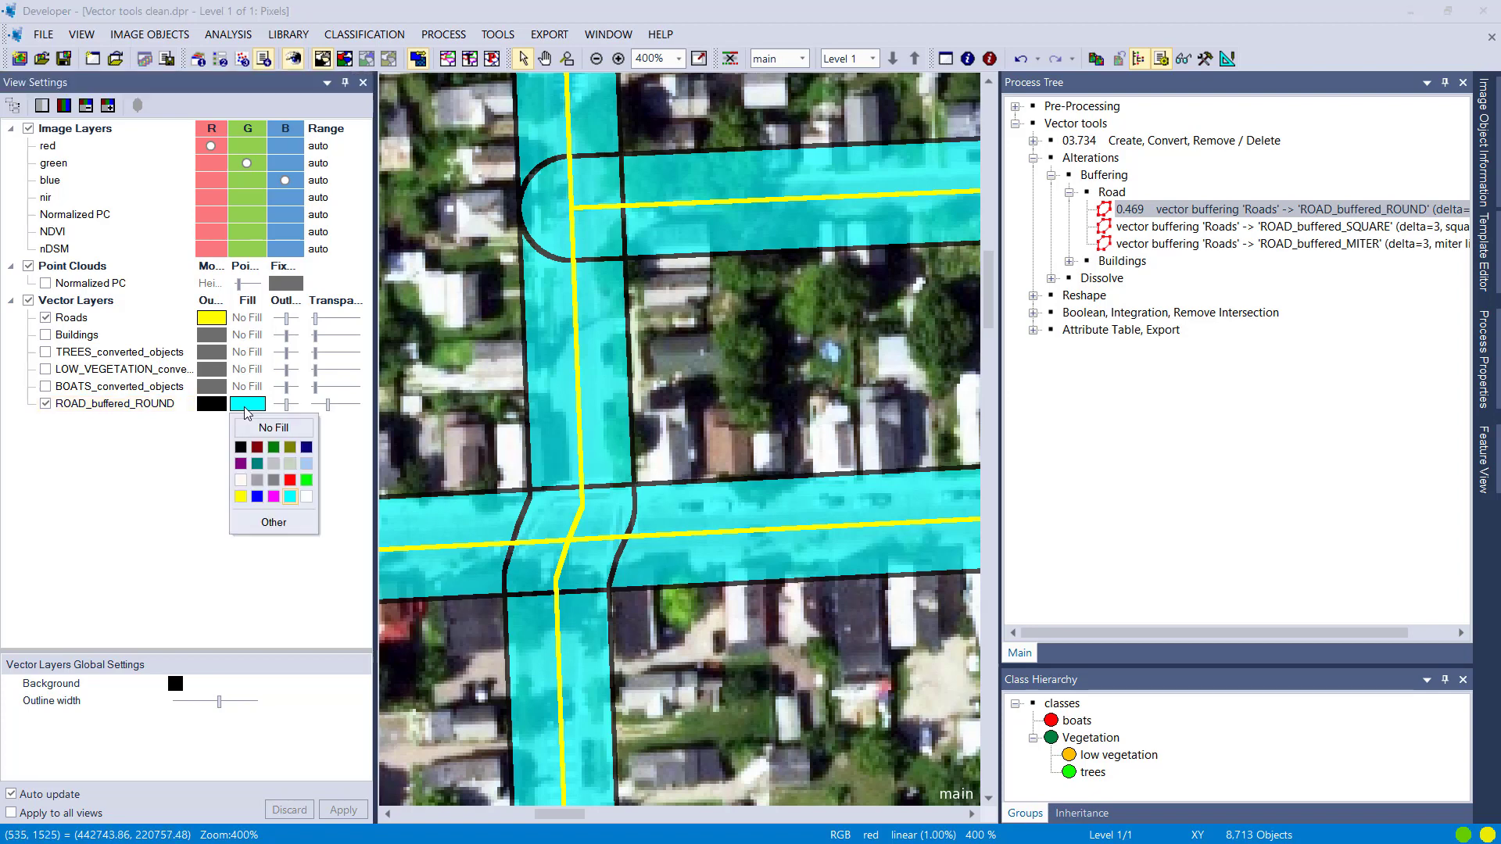
{"action": "left_click", "coordinate": [291, 485]}
{"action": "scroll", "coordinate": [491, 487], "scroll_direction": "down", "scroll_amount": 1}
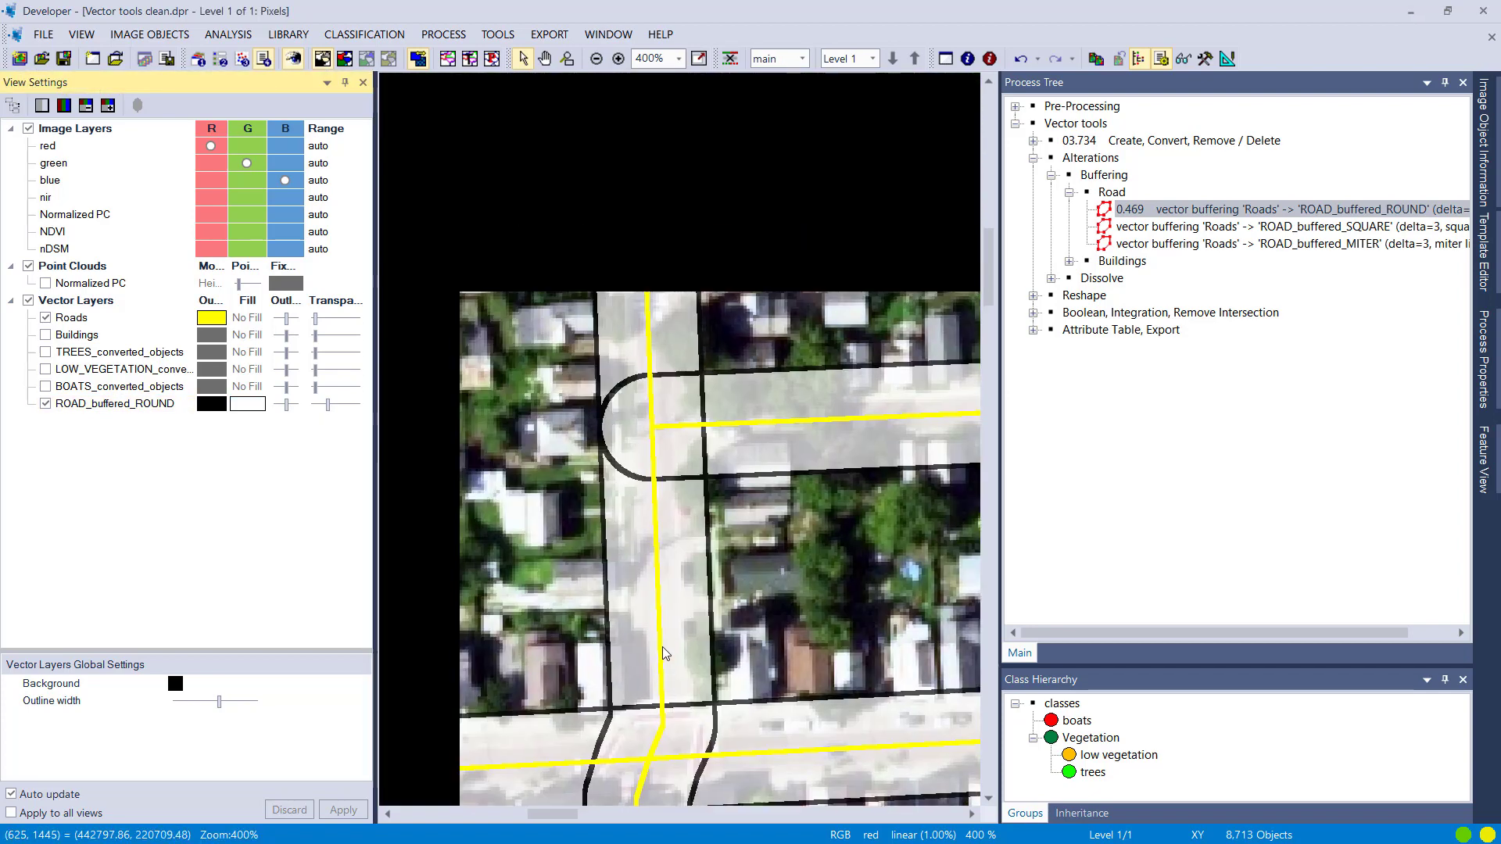
{"action": "scroll", "coordinate": [668, 446], "scroll_direction": "down", "scroll_amount": 1}
{"action": "scroll", "coordinate": [572, 503], "scroll_direction": "up", "scroll_amount": 1}
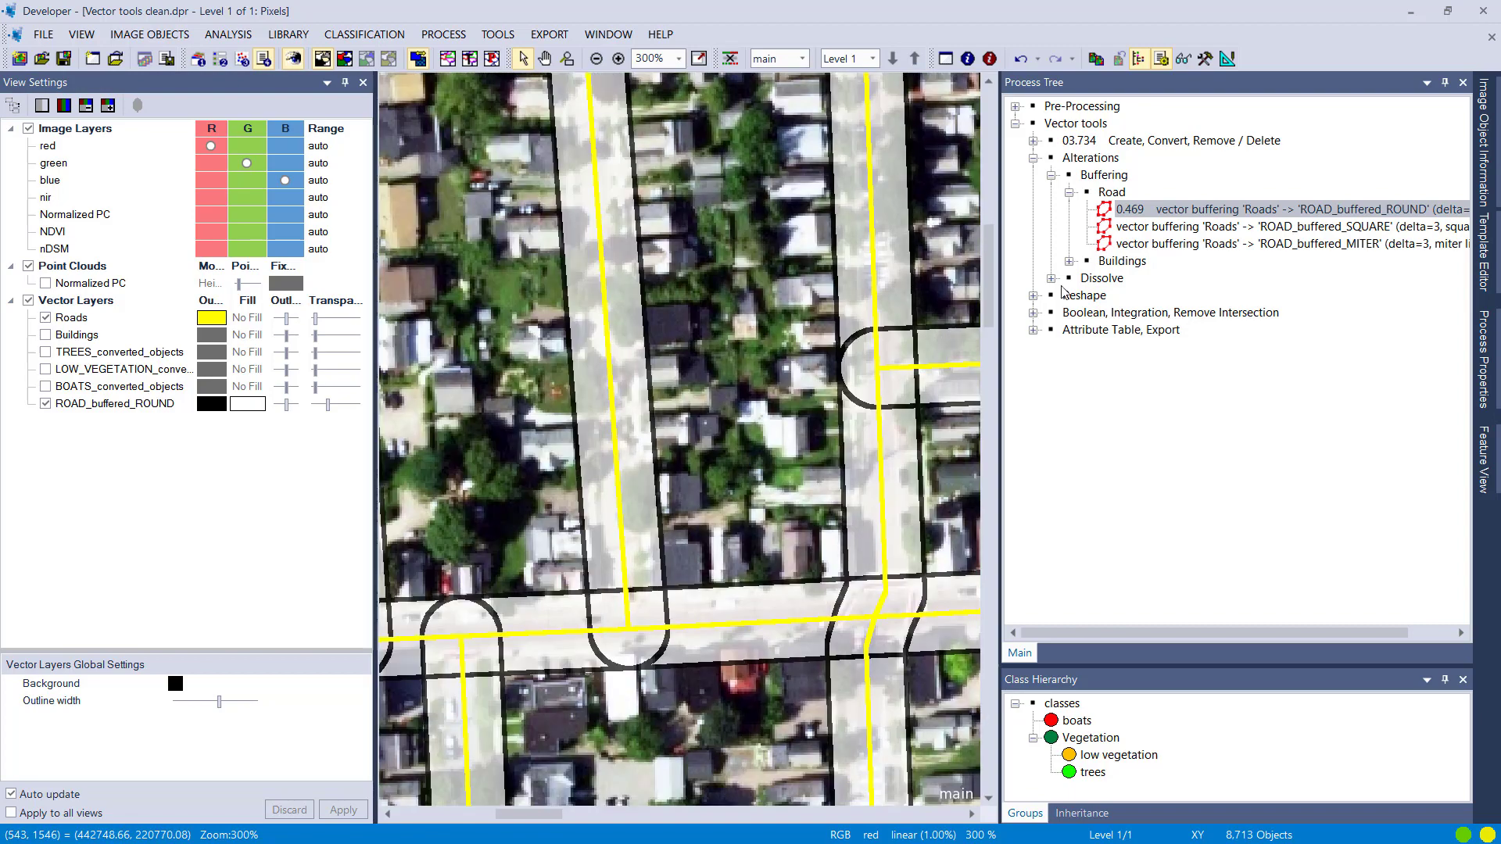
Review the Square buffering mode of the Roads process that outputs ROAD_buffered_SQUARE with offset distance 3, and execute it
{"action": "double_click", "coordinate": [1135, 228]}
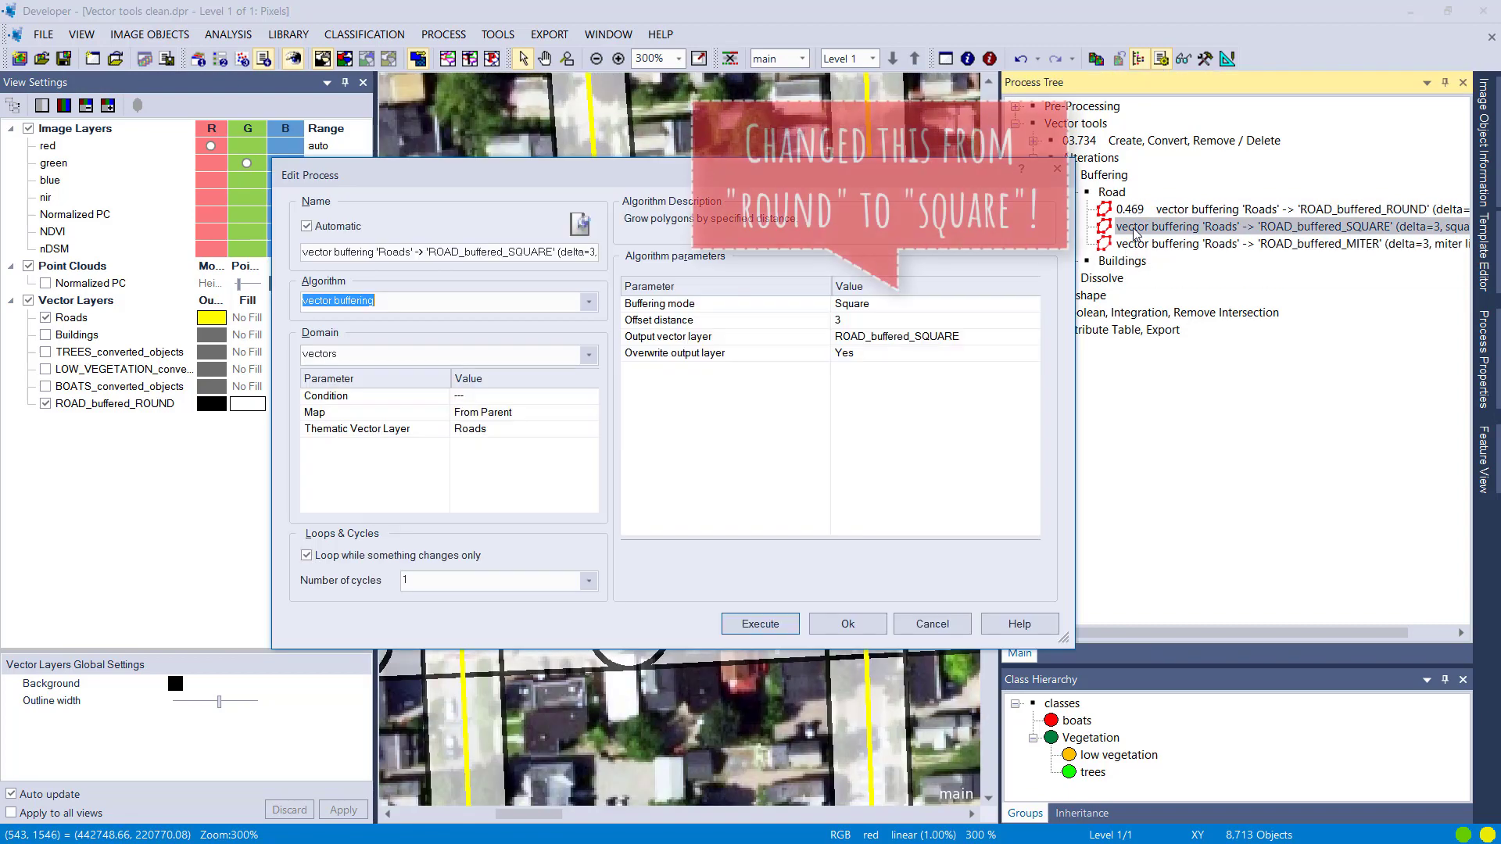
{"action": "left_click", "coordinate": [965, 305]}
{"action": "left_click", "coordinate": [1033, 305]}
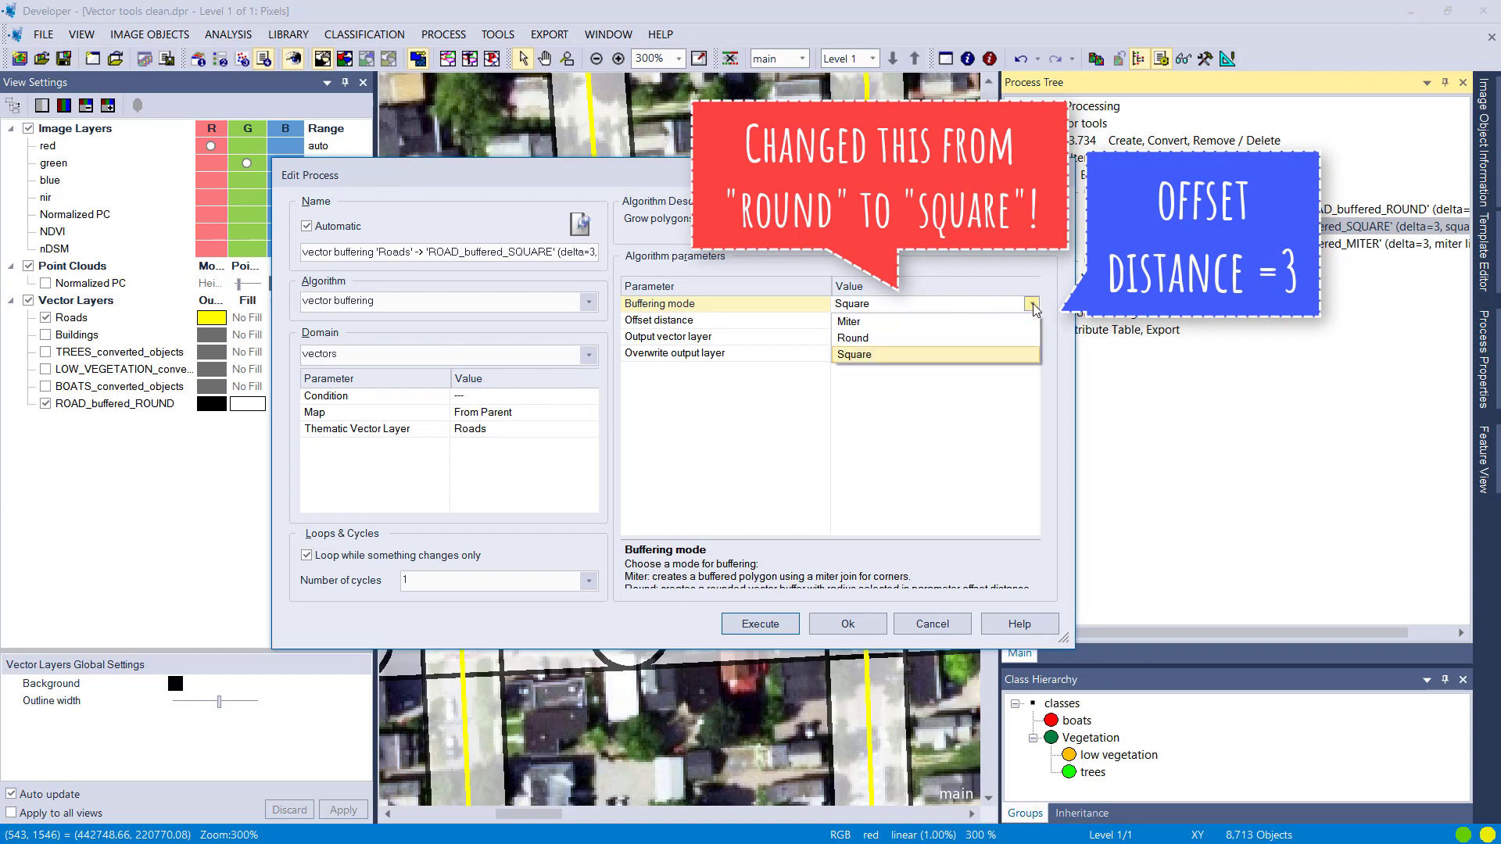
{"action": "left_click", "coordinate": [1033, 305]}
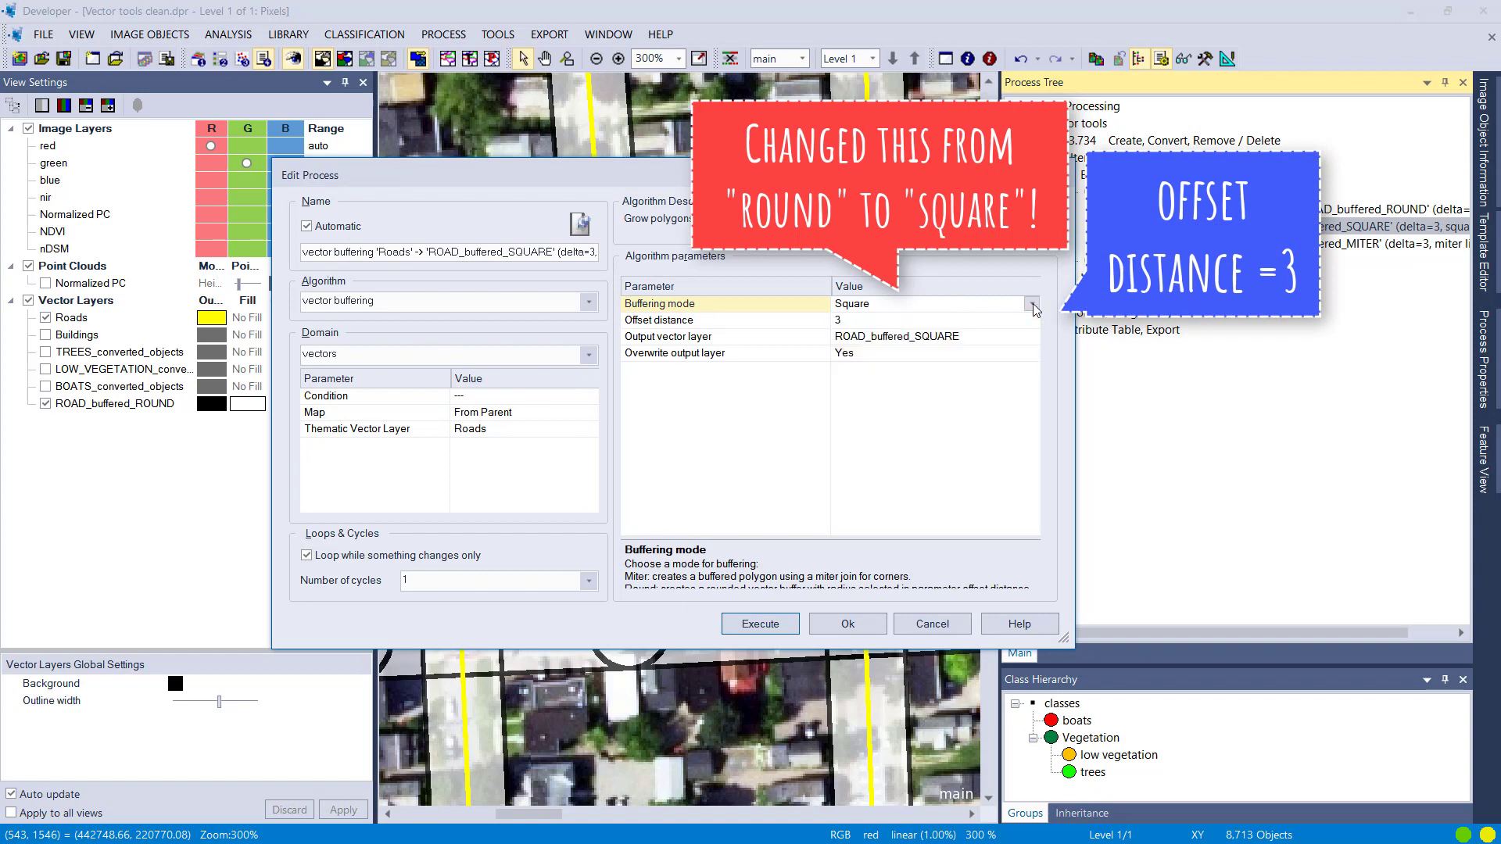
{"action": "left_click", "coordinate": [746, 623]}
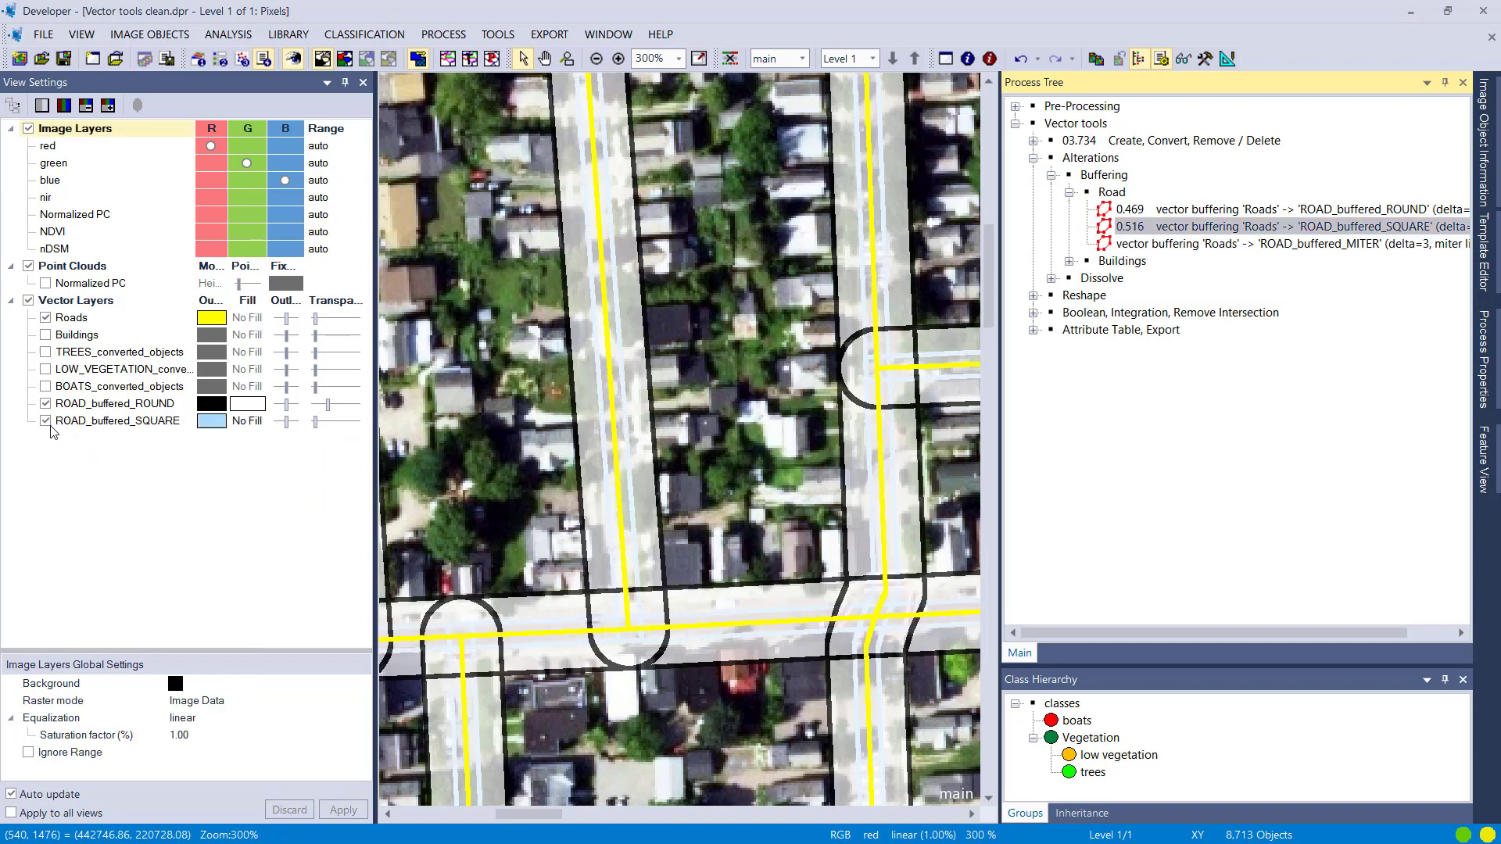
Move the ROAD_buffered_SQUARE layer above ROAD_buffered_ROUND and give it a bright green fill with a black outline
{"action": "left_click_drag", "start_coordinate": [160, 421], "coordinate": [168, 402]}
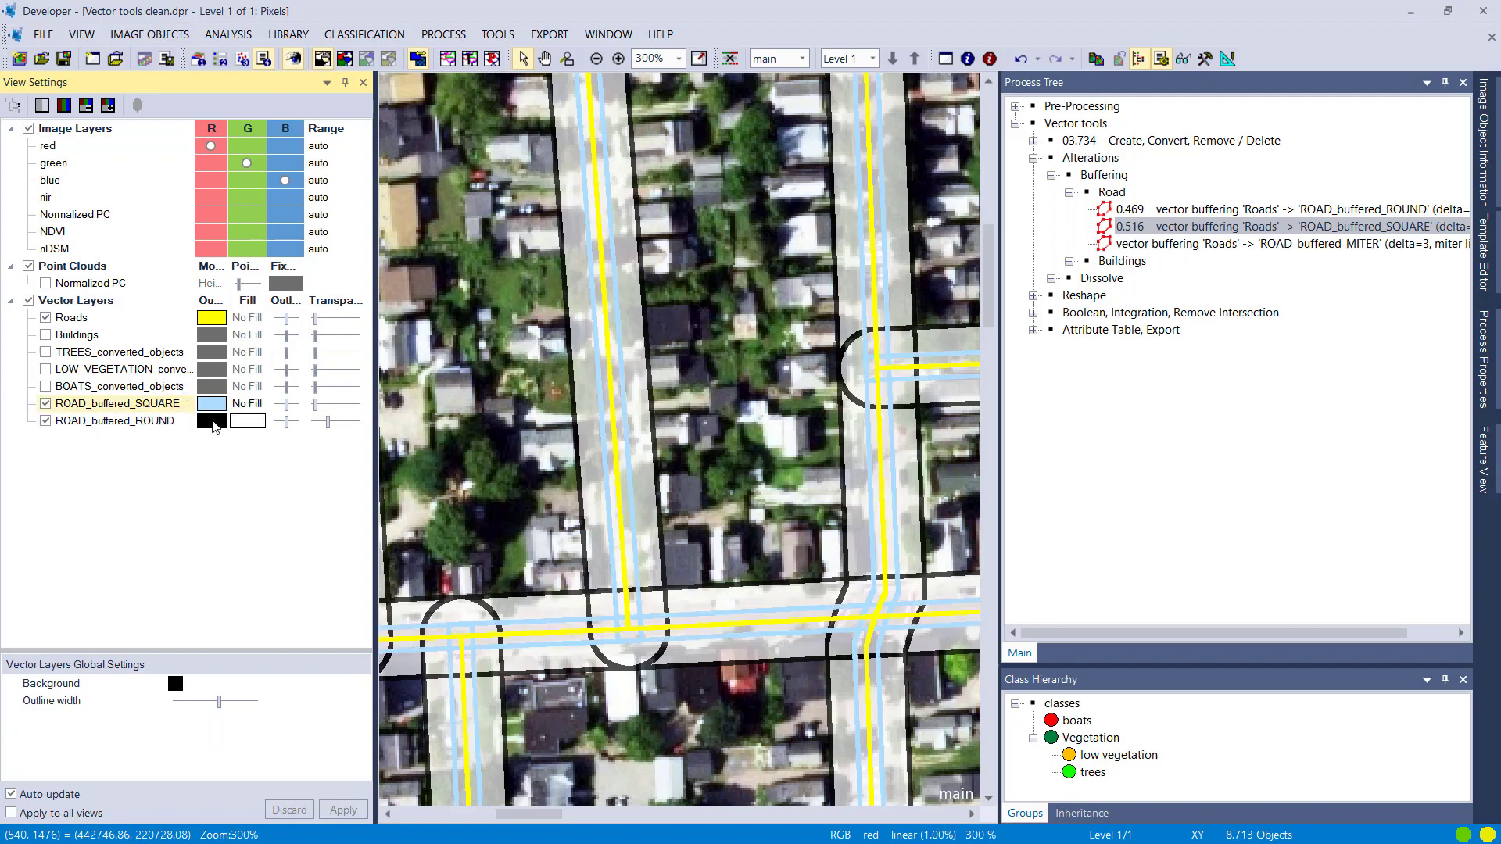
{"action": "left_click", "coordinate": [217, 405]}
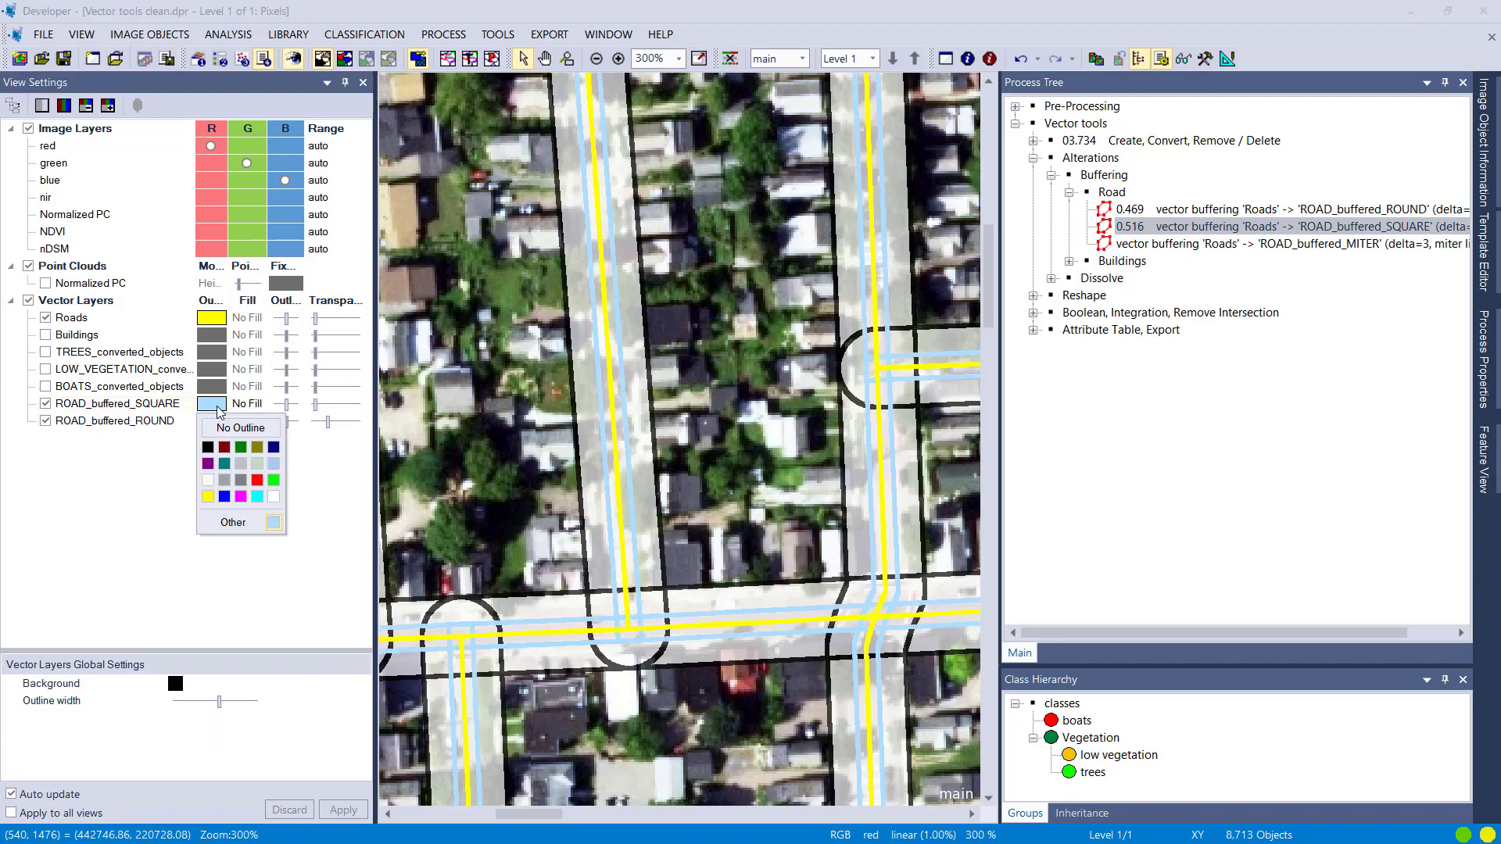
{"action": "left_click", "coordinate": [270, 477]}
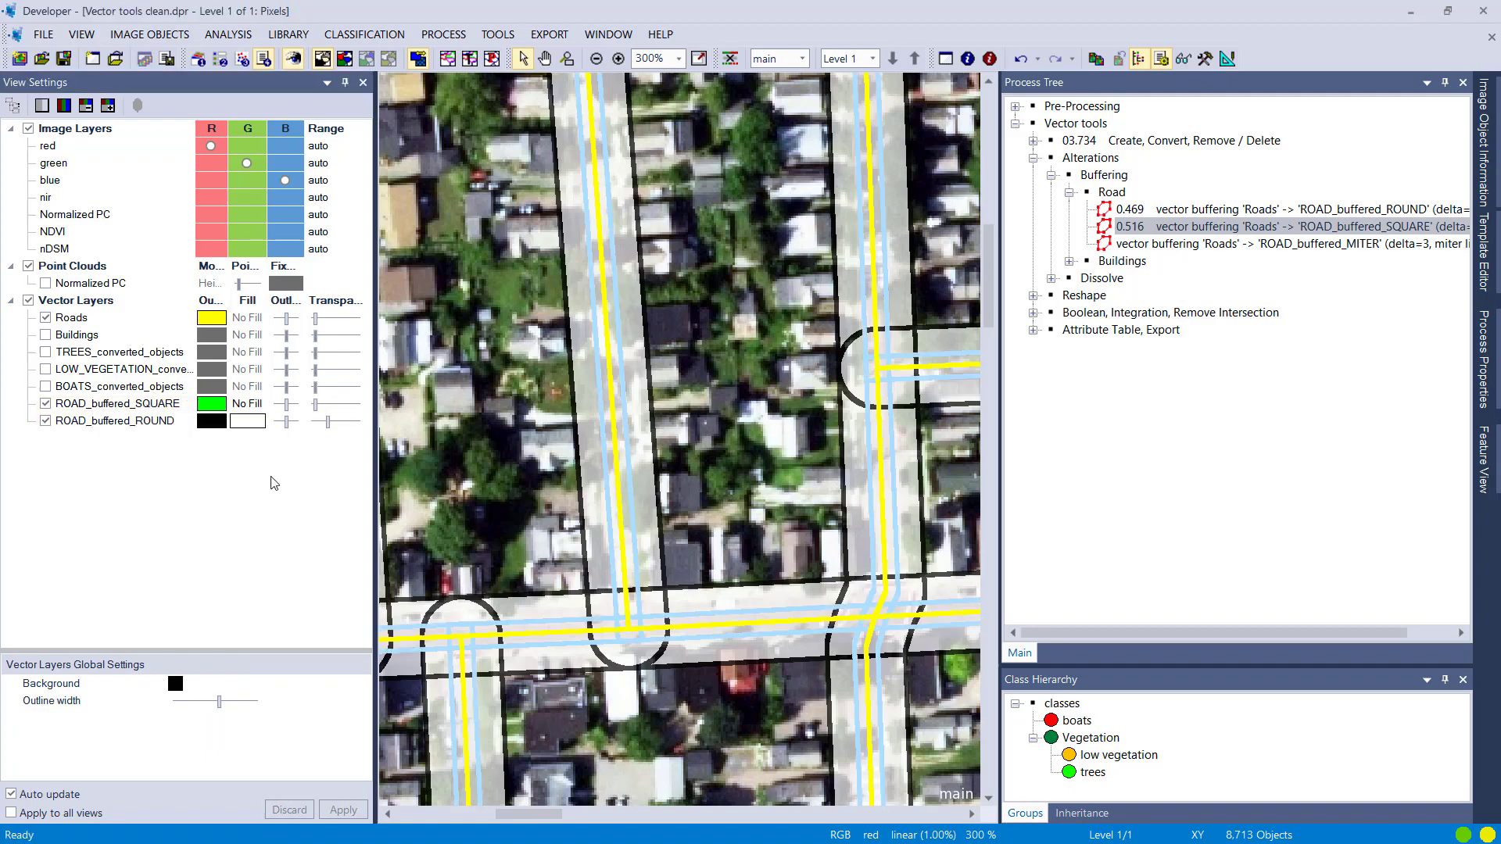
{"action": "left_click", "coordinate": [252, 405]}
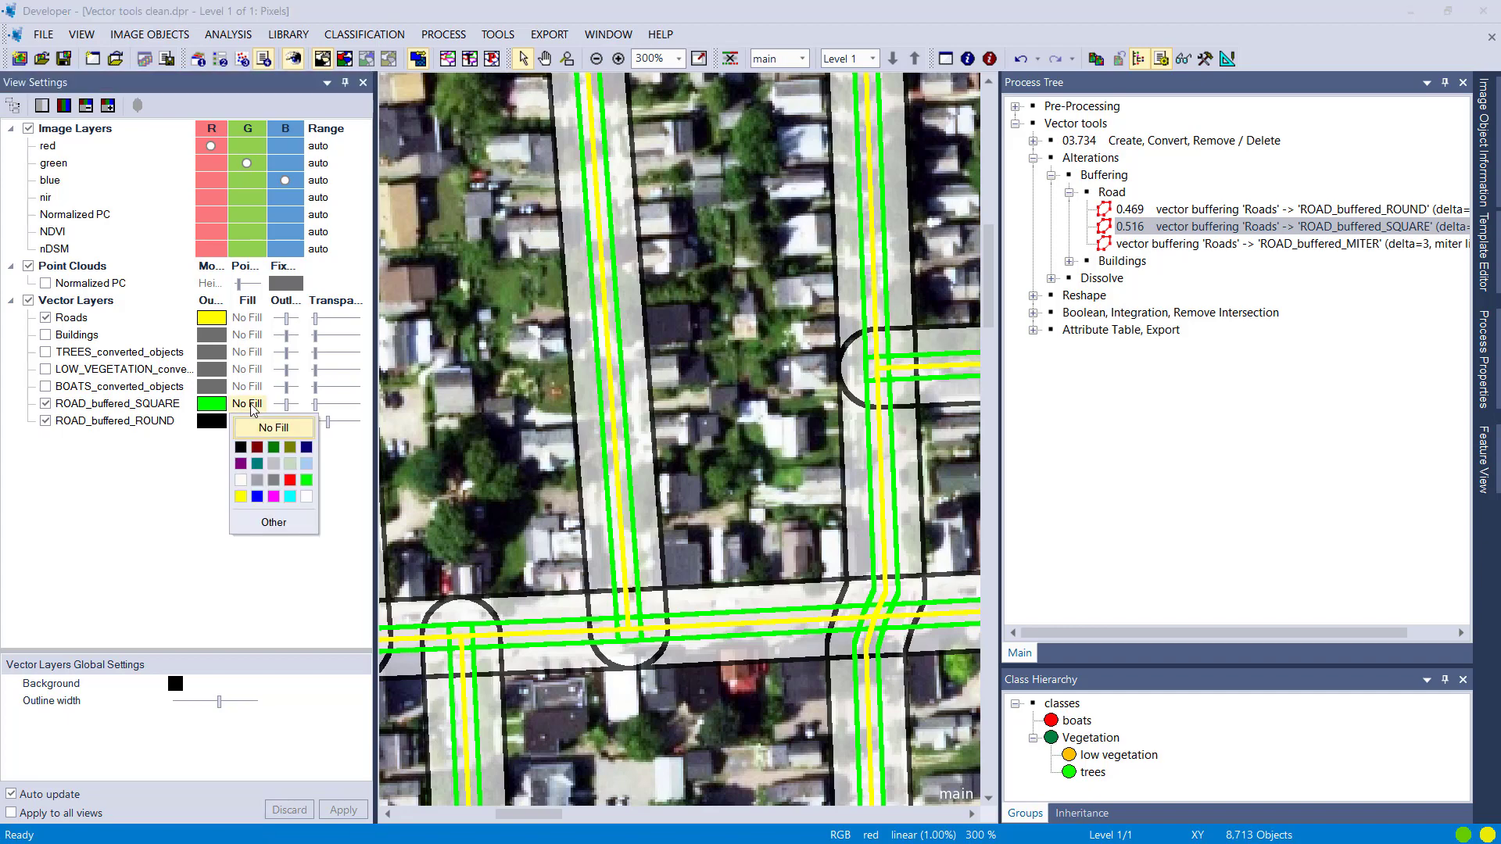
{"action": "left_click", "coordinate": [275, 457]}
{"action": "left_click", "coordinate": [220, 420]}
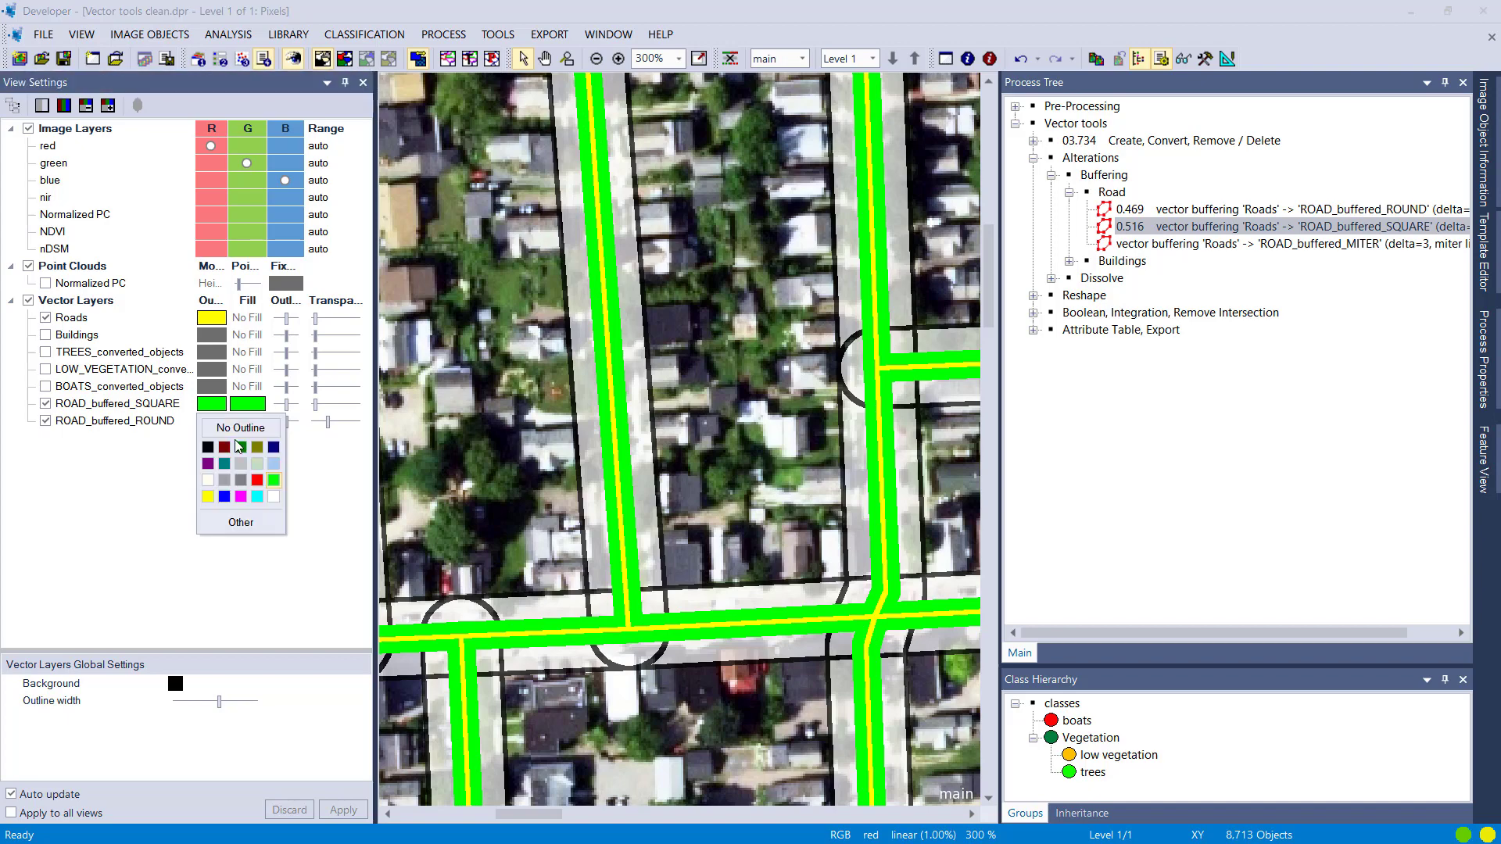
{"action": "left_click", "coordinate": [209, 449]}
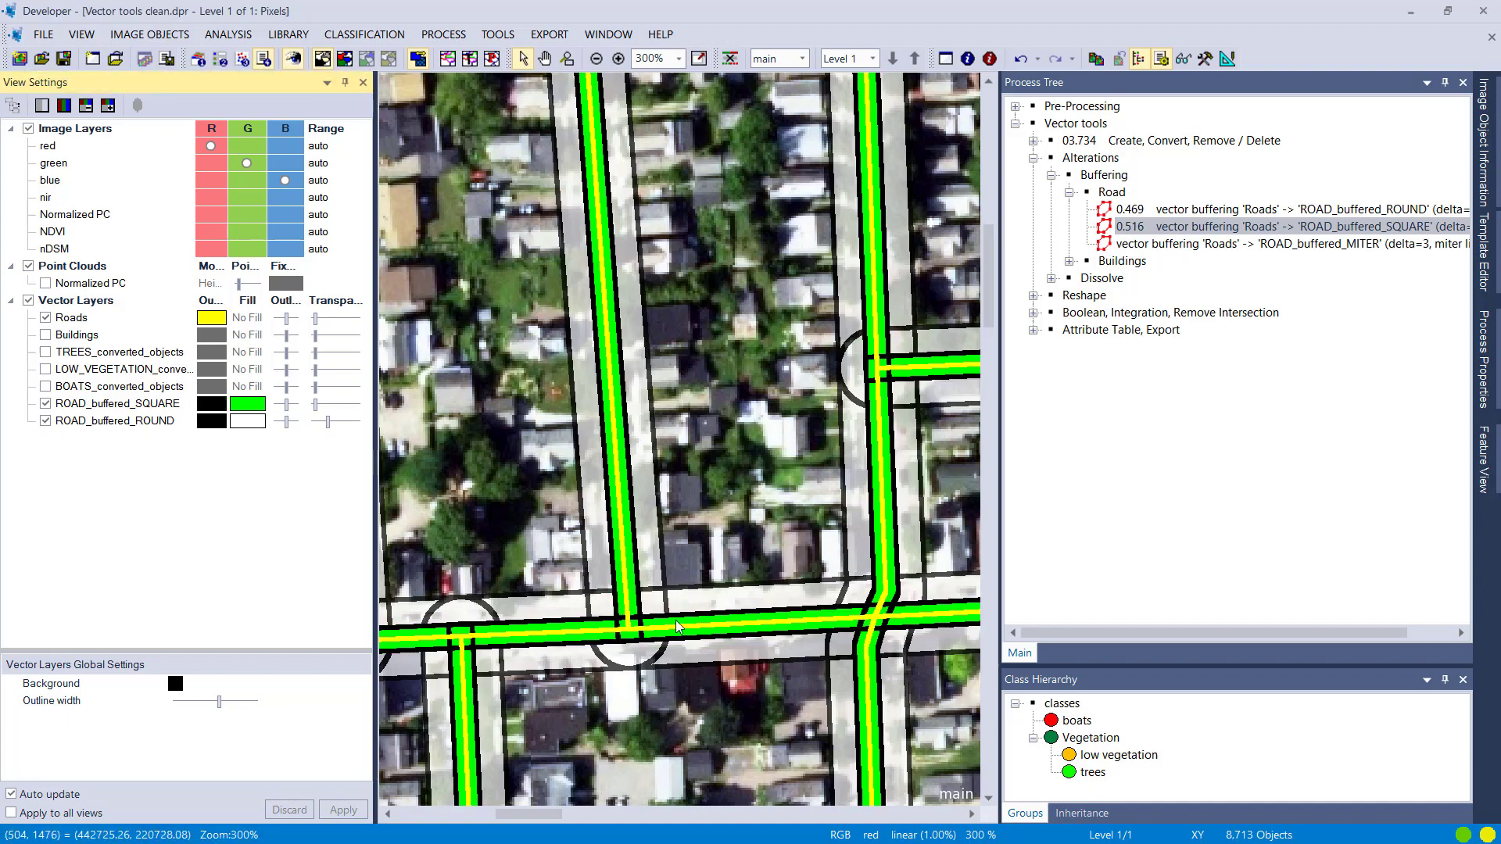
Inspect the square buffer at a road junction and re-execute the ROAD_buffered_SQUARE process with an offset distance of 10
{"action": "scroll", "coordinate": [876, 379], "scroll_direction": "up", "scroll_amount": 1}
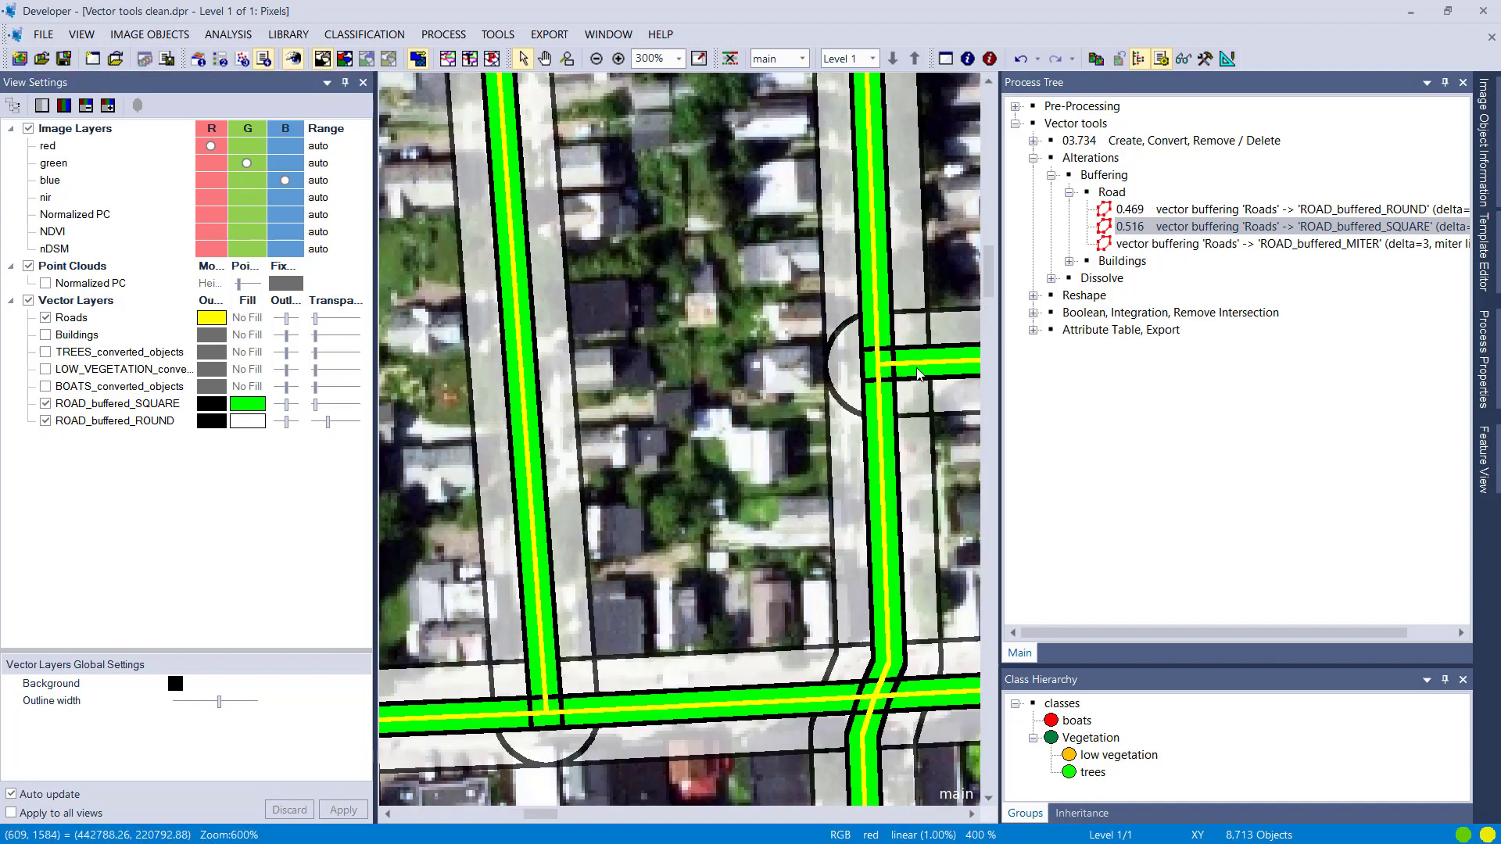
{"action": "scroll", "coordinate": [848, 383], "scroll_direction": "up", "scroll_amount": 1}
{"action": "left_click_drag", "start_coordinate": [847, 383], "coordinate": [743, 389]}
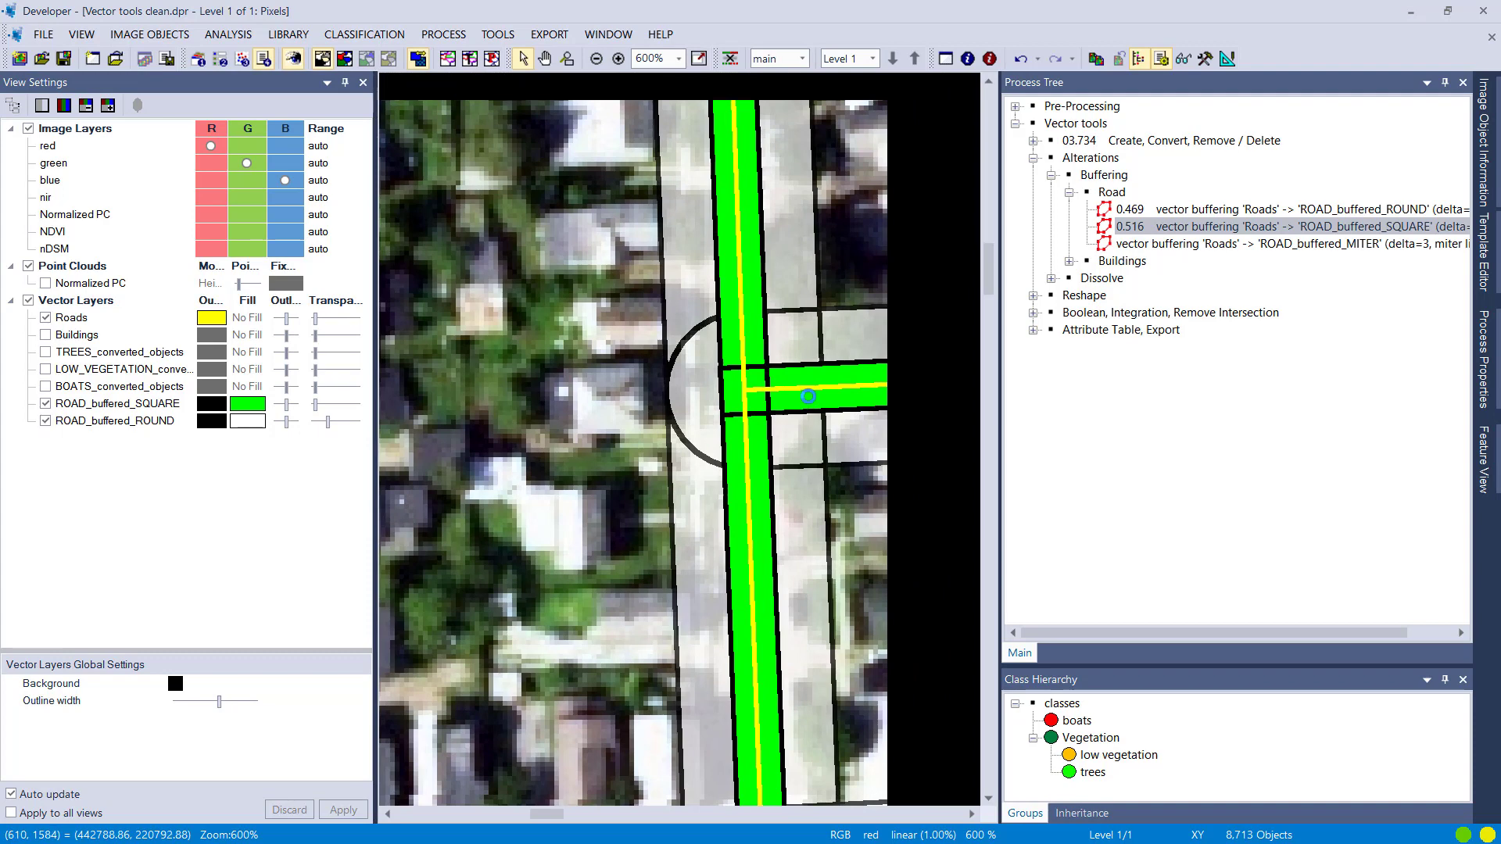
{"action": "double_click", "coordinate": [1141, 229]}
{"action": "left_click", "coordinate": [938, 324]}
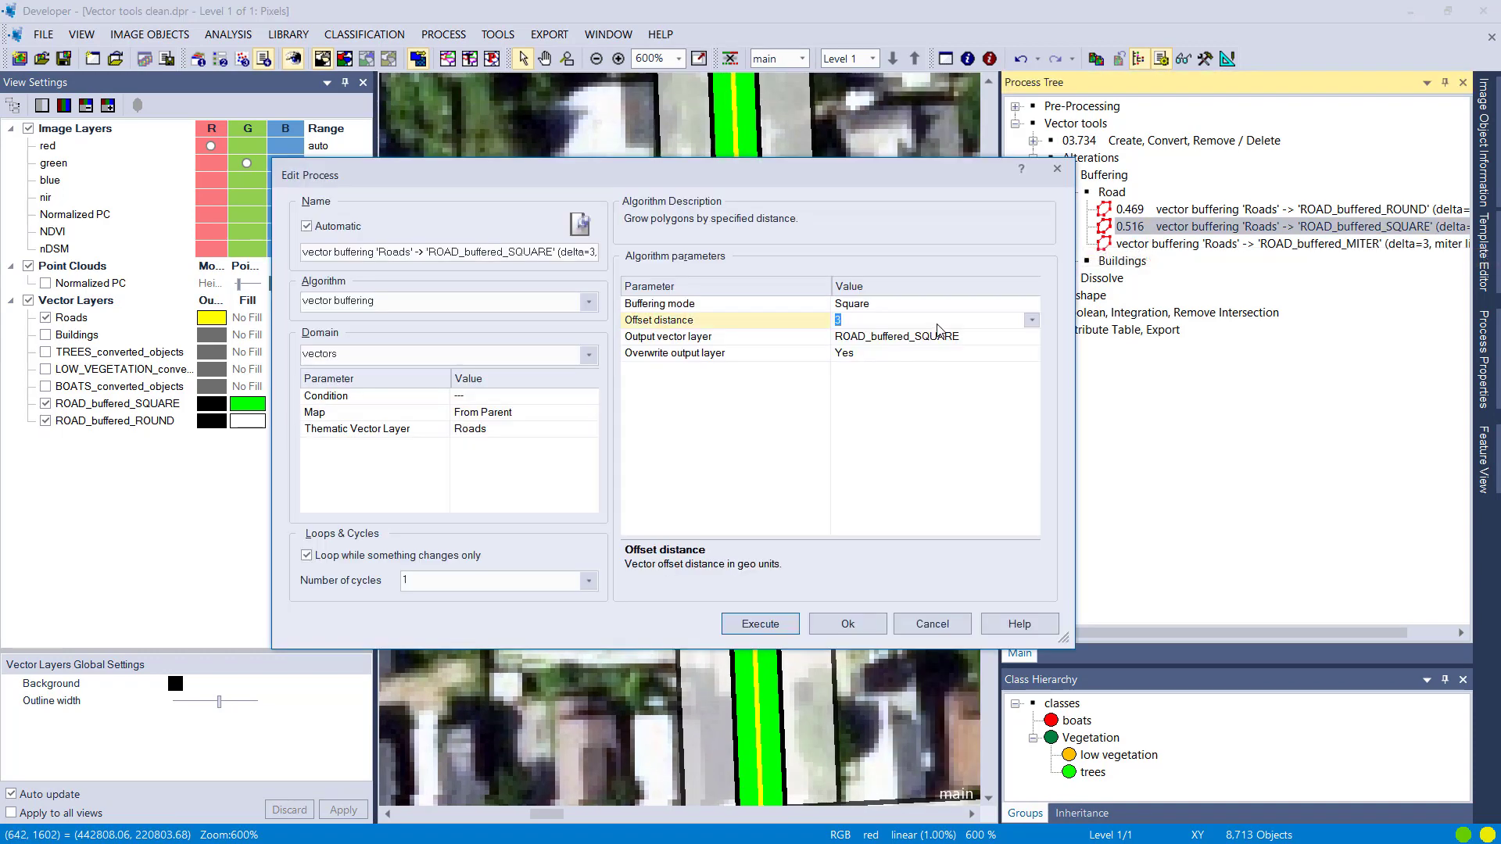
{"action": "type", "text": "10"}
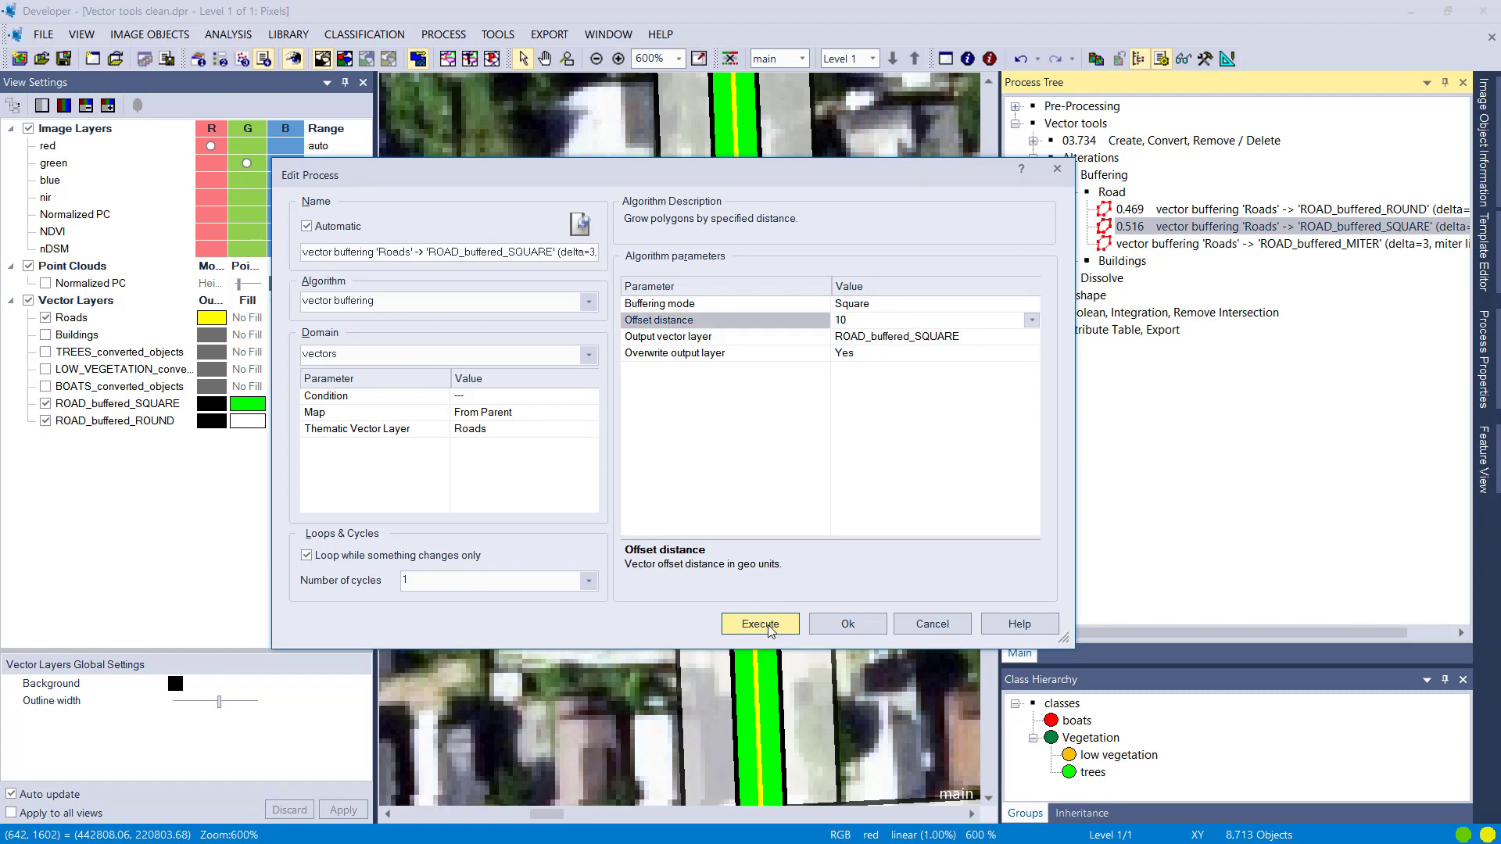
{"action": "left_click", "coordinate": [767, 626]}
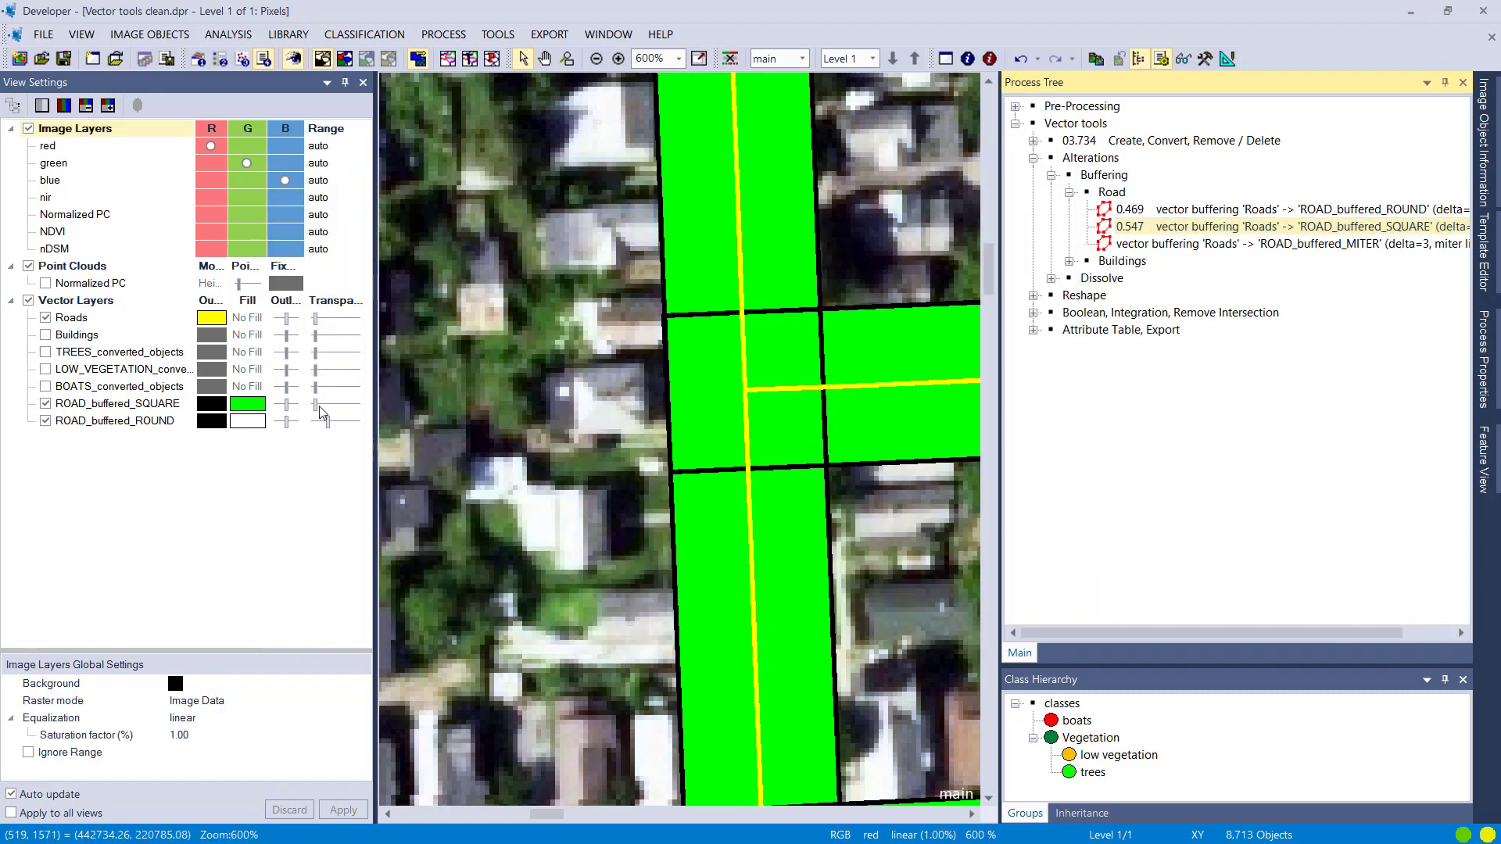
Make ROAD_buffered_SQUARE partly transparent and place it below ROAD_buffered_ROUND to compare the two buffers at the road ends
{"action": "left_click_drag", "start_coordinate": [316, 405], "coordinate": [346, 410]}
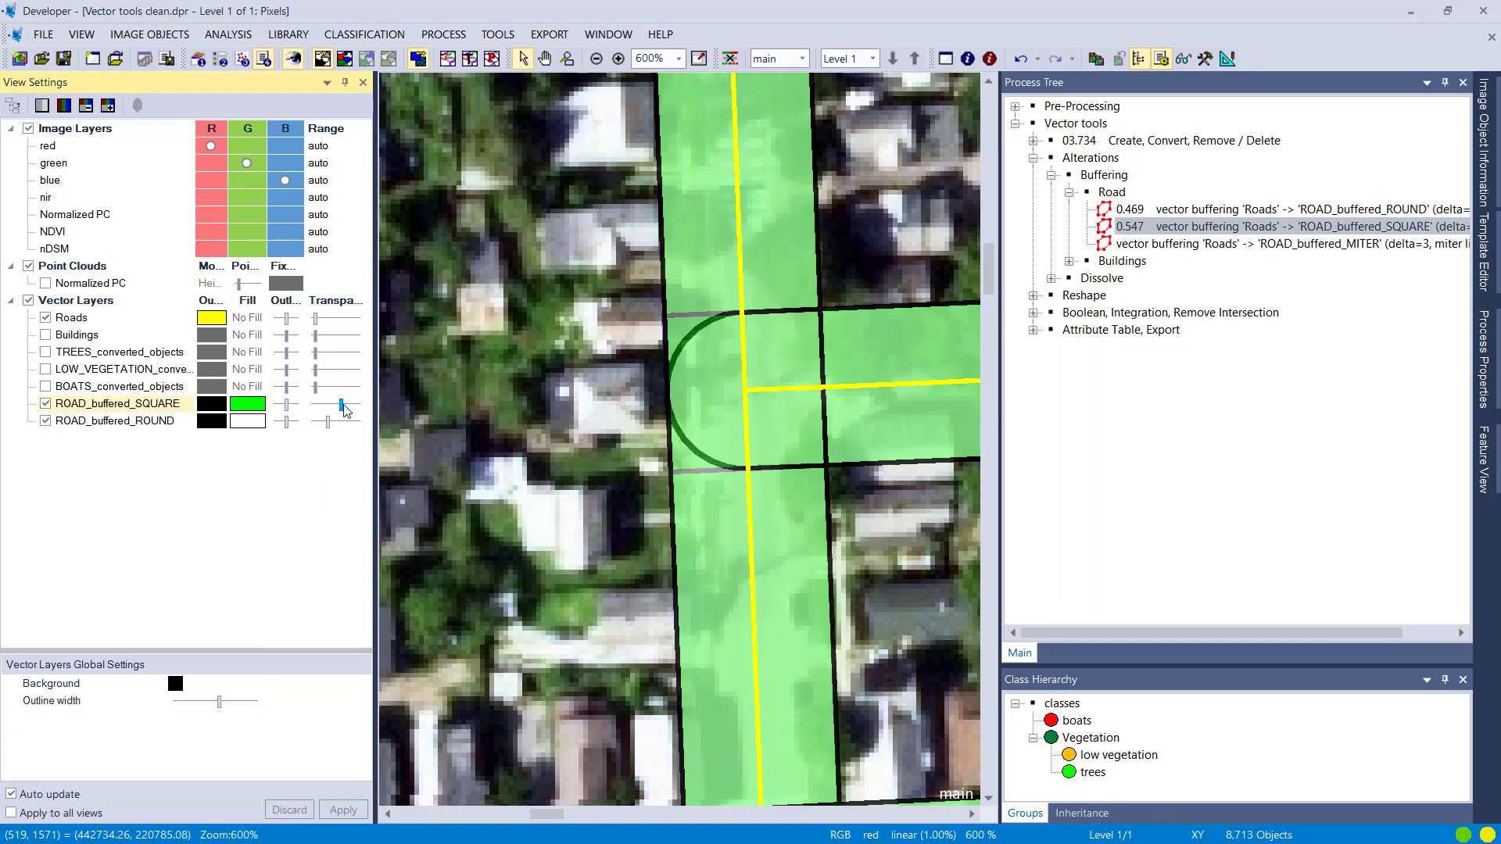
{"action": "left_click_drag", "start_coordinate": [178, 404], "coordinate": [172, 432]}
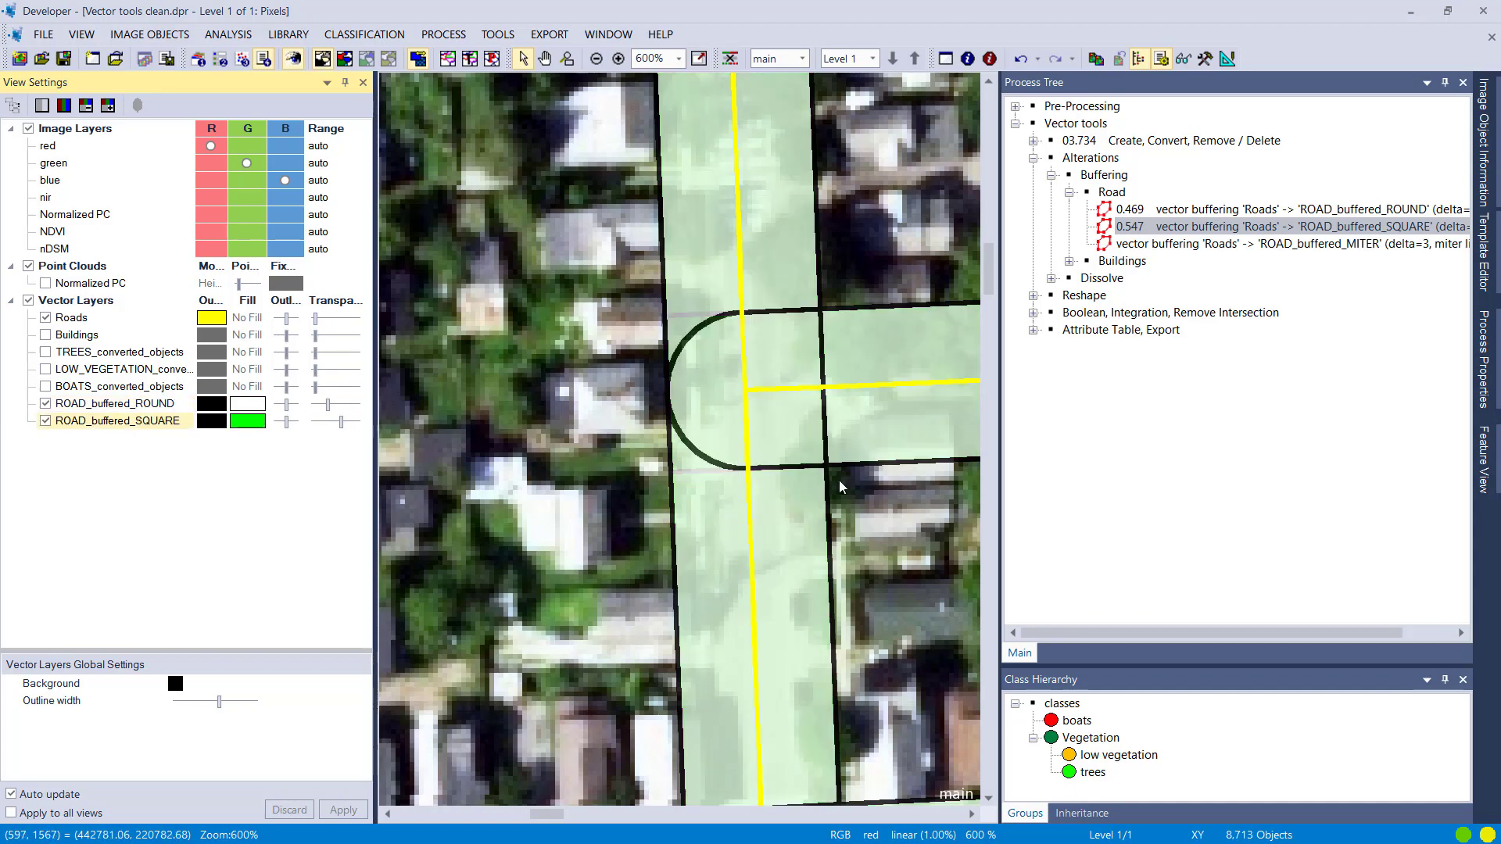
{"action": "left_click_drag", "start_coordinate": [838, 480], "coordinate": [446, 499]}
{"action": "scroll", "coordinate": [552, 499], "scroll_direction": "down", "scroll_amount": 5}
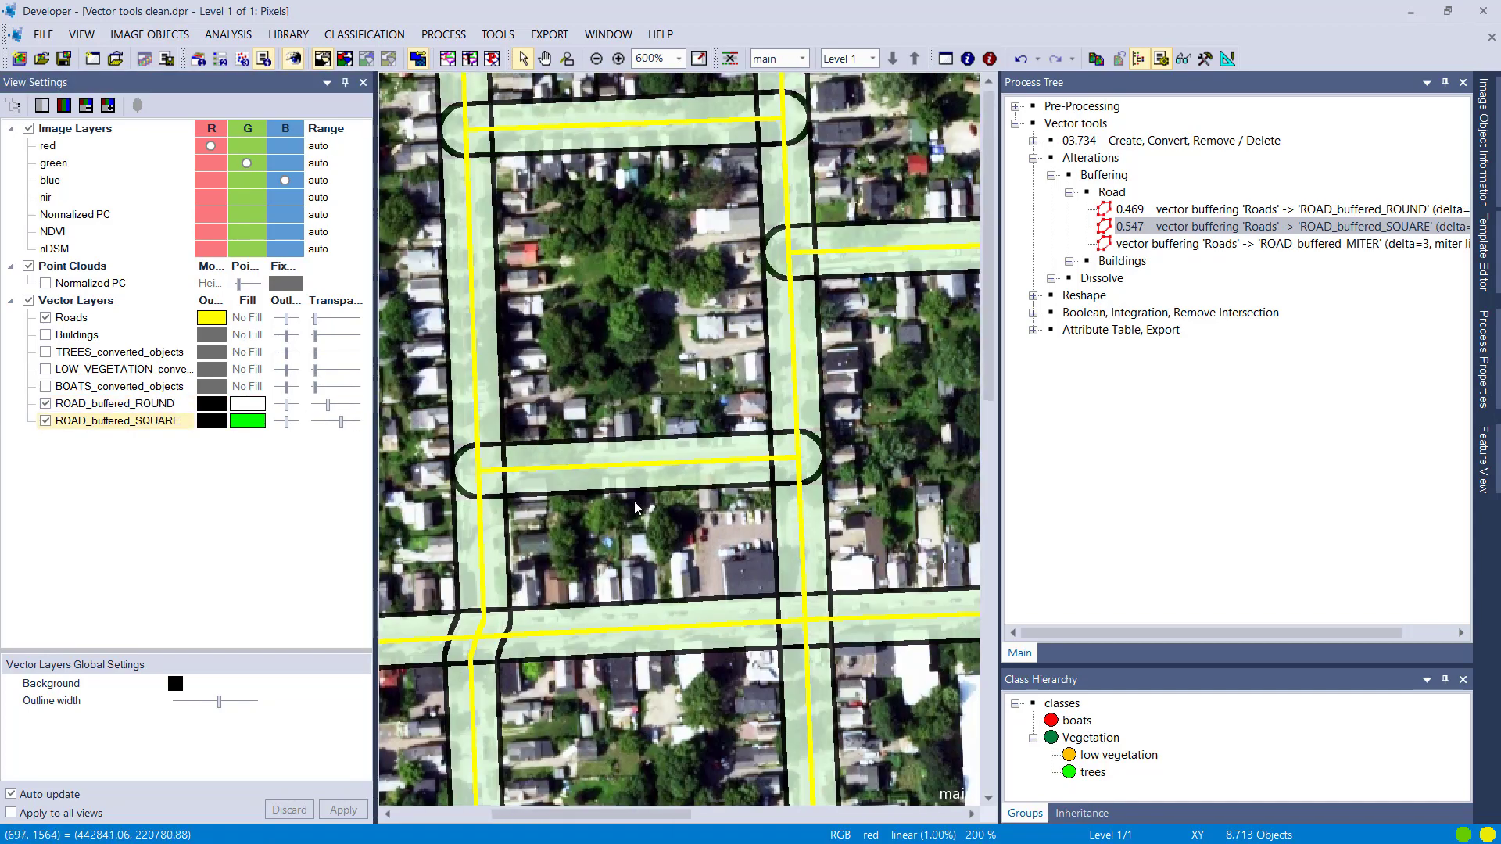
{"action": "scroll", "coordinate": [819, 730], "scroll_direction": "up", "scroll_amount": 4}
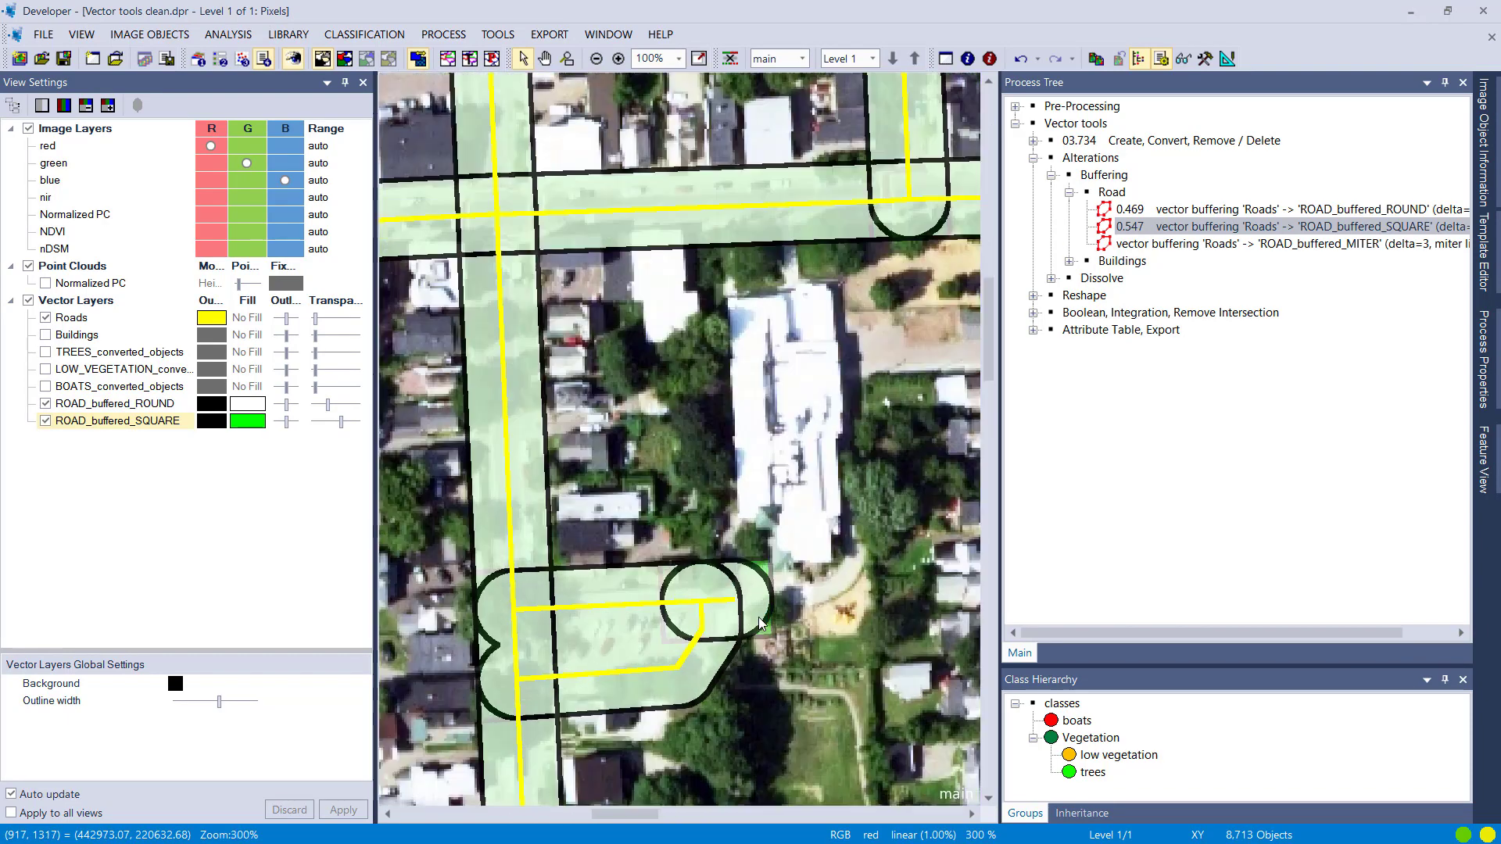
{"action": "scroll", "coordinate": [743, 542], "scroll_direction": "up", "scroll_amount": 1}
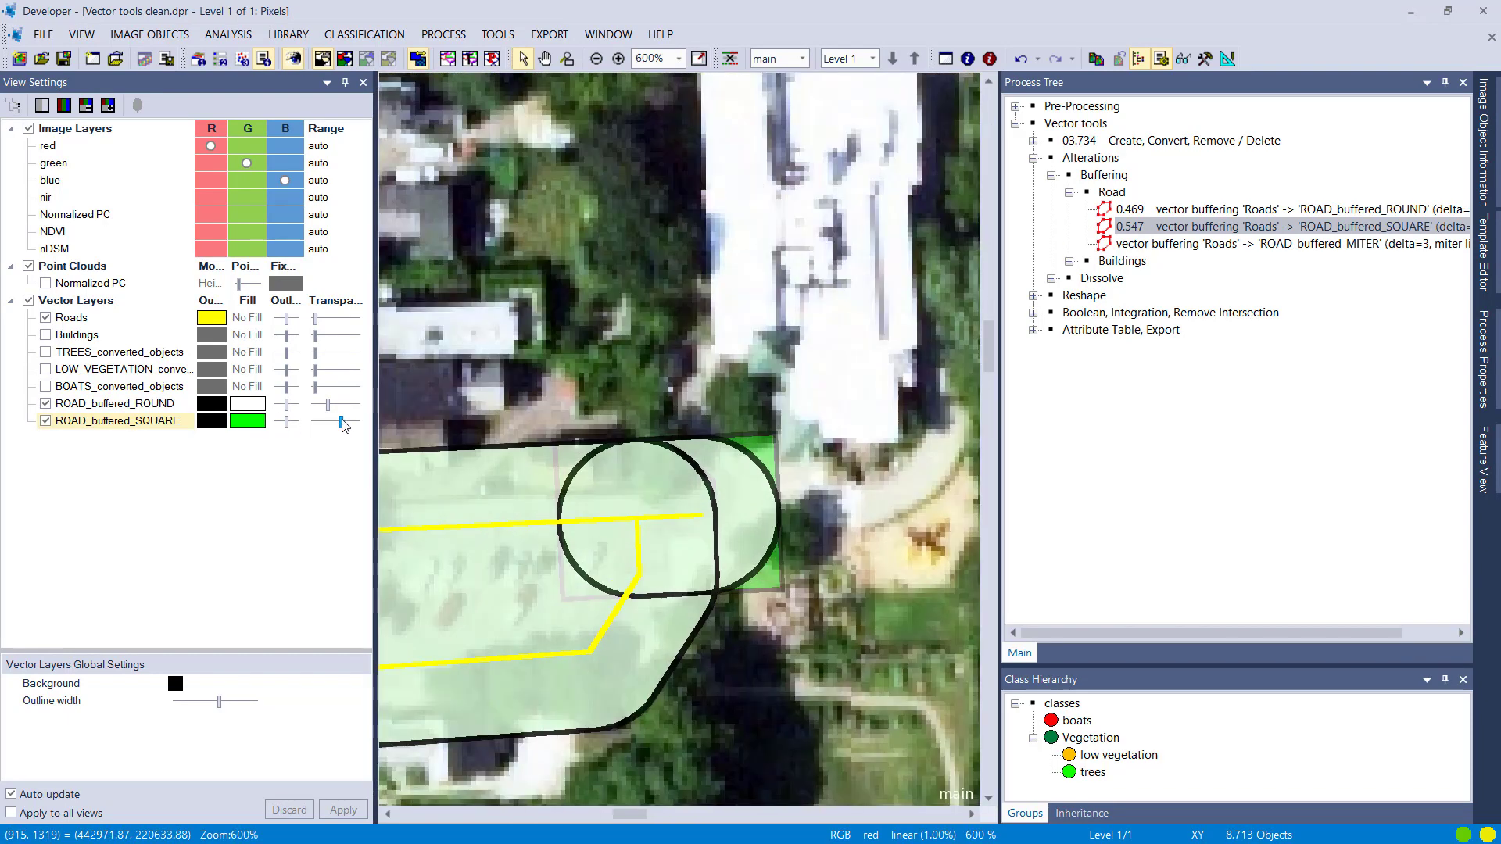
{"action": "left_click_drag", "start_coordinate": [341, 422], "coordinate": [329, 422]}
Set the offset distance of the Miter-mode ROAD_buffered_MITER buffering process to 10 and execute it
{"action": "double_click", "coordinate": [1248, 245]}
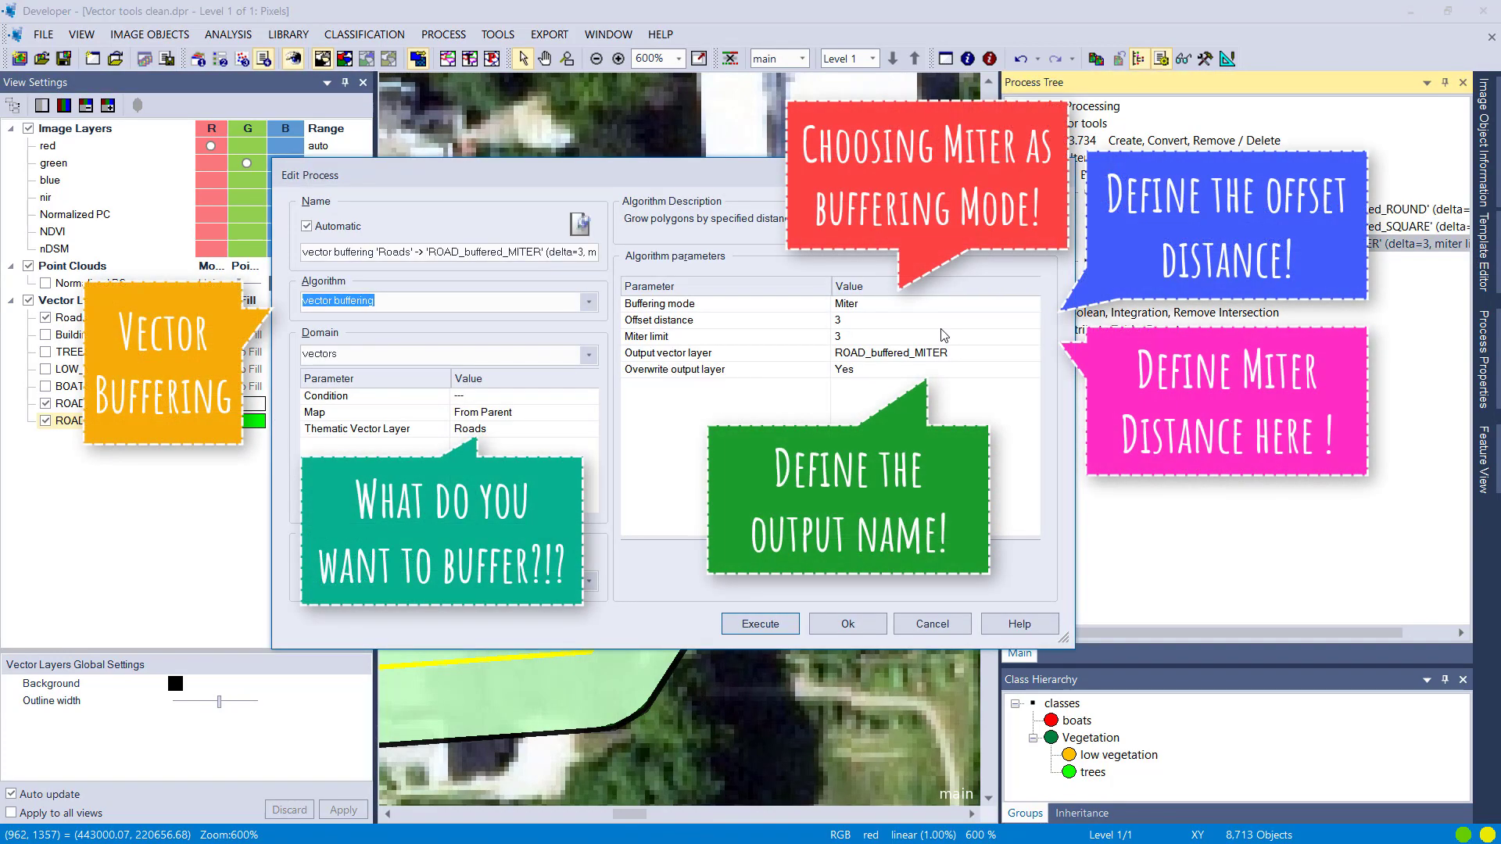
{"action": "left_click", "coordinate": [943, 326]}
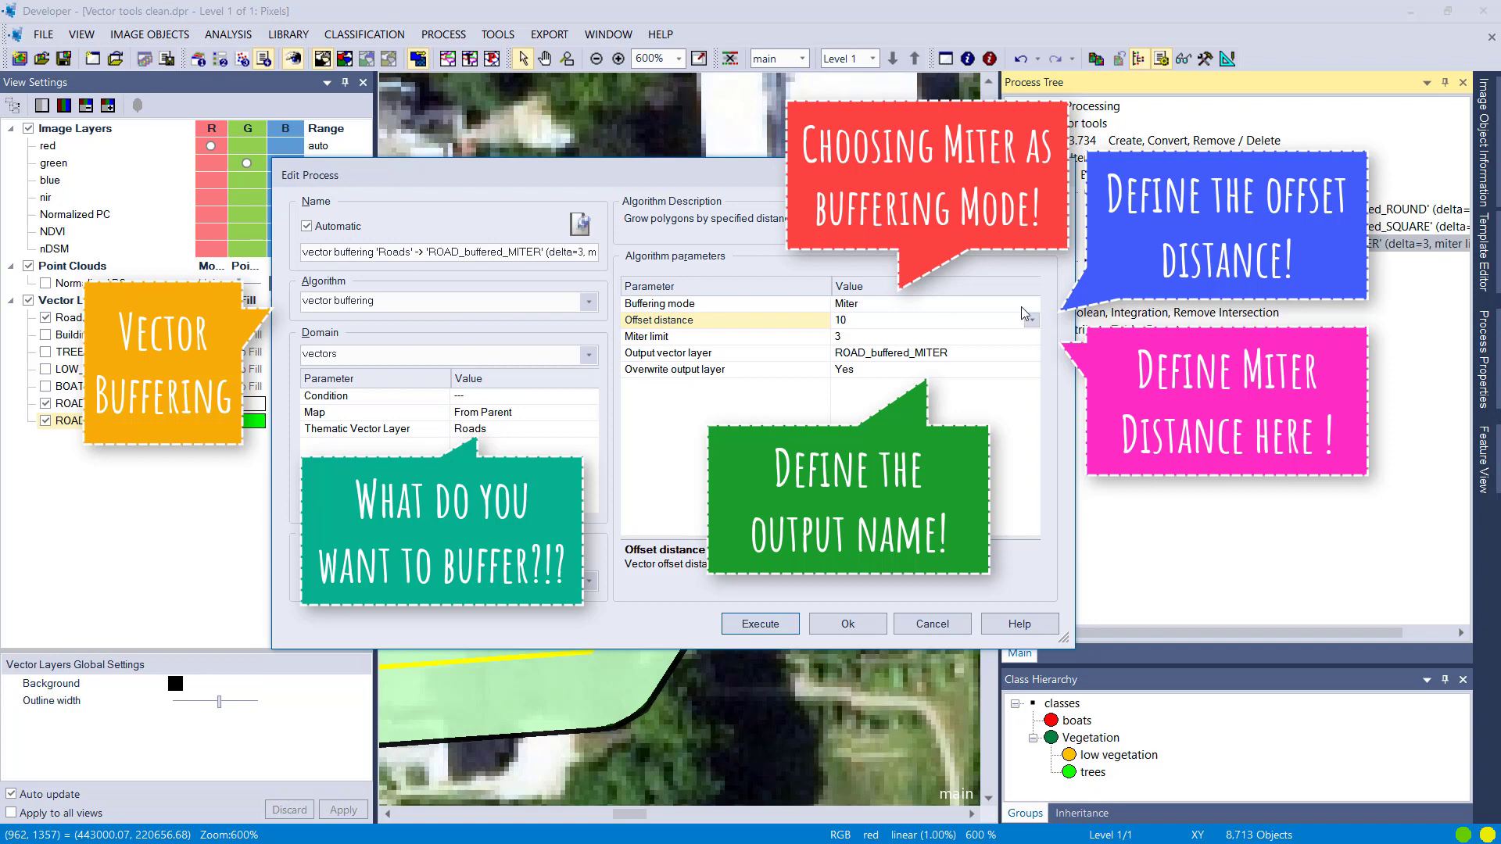
{"action": "left_click", "coordinate": [1021, 307]}
{"action": "left_click", "coordinate": [930, 319]}
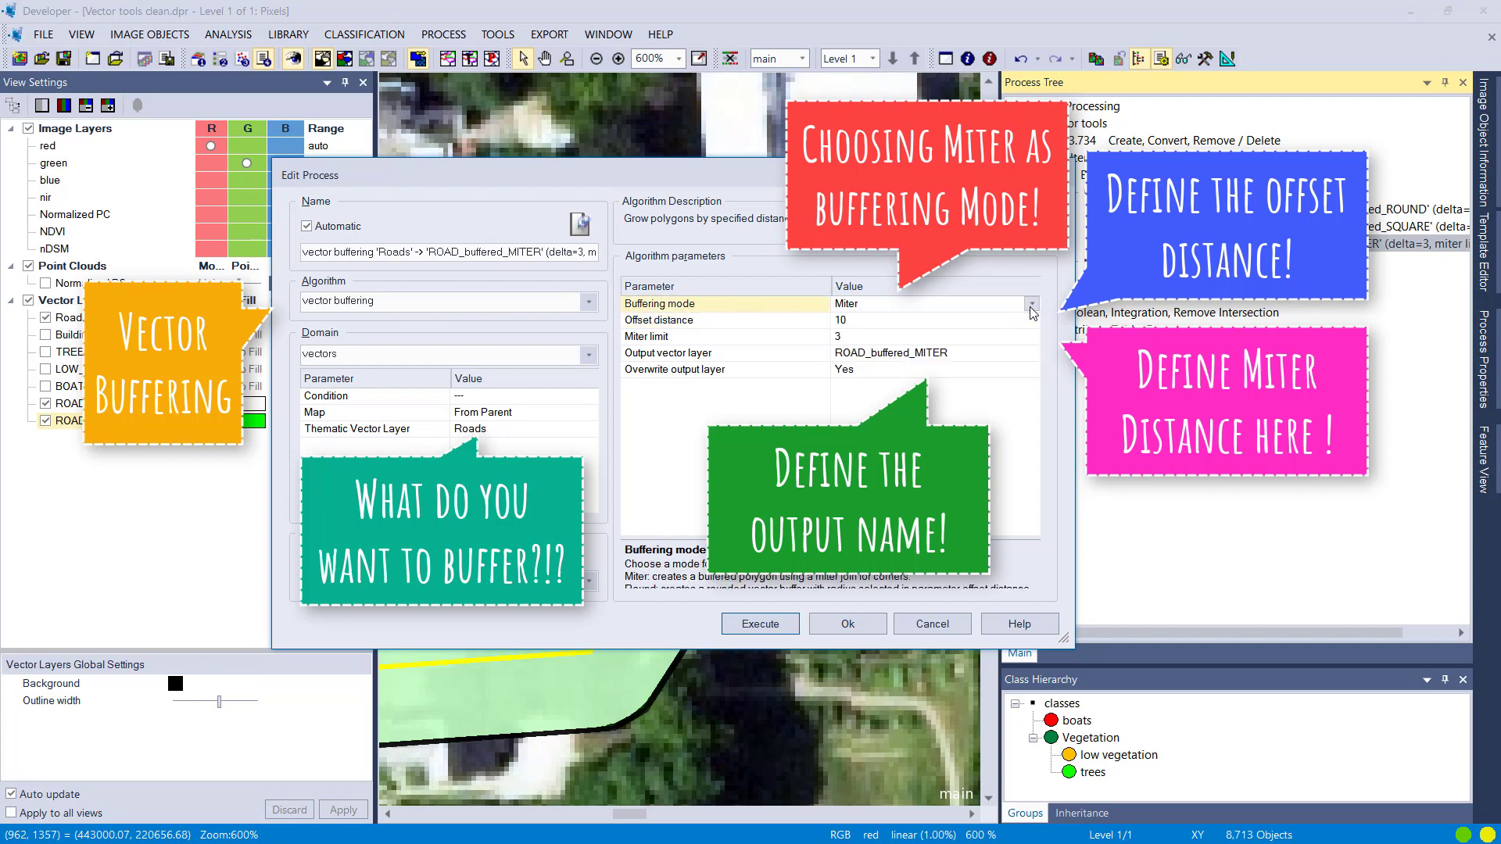
{"action": "left_click", "coordinate": [760, 624]}
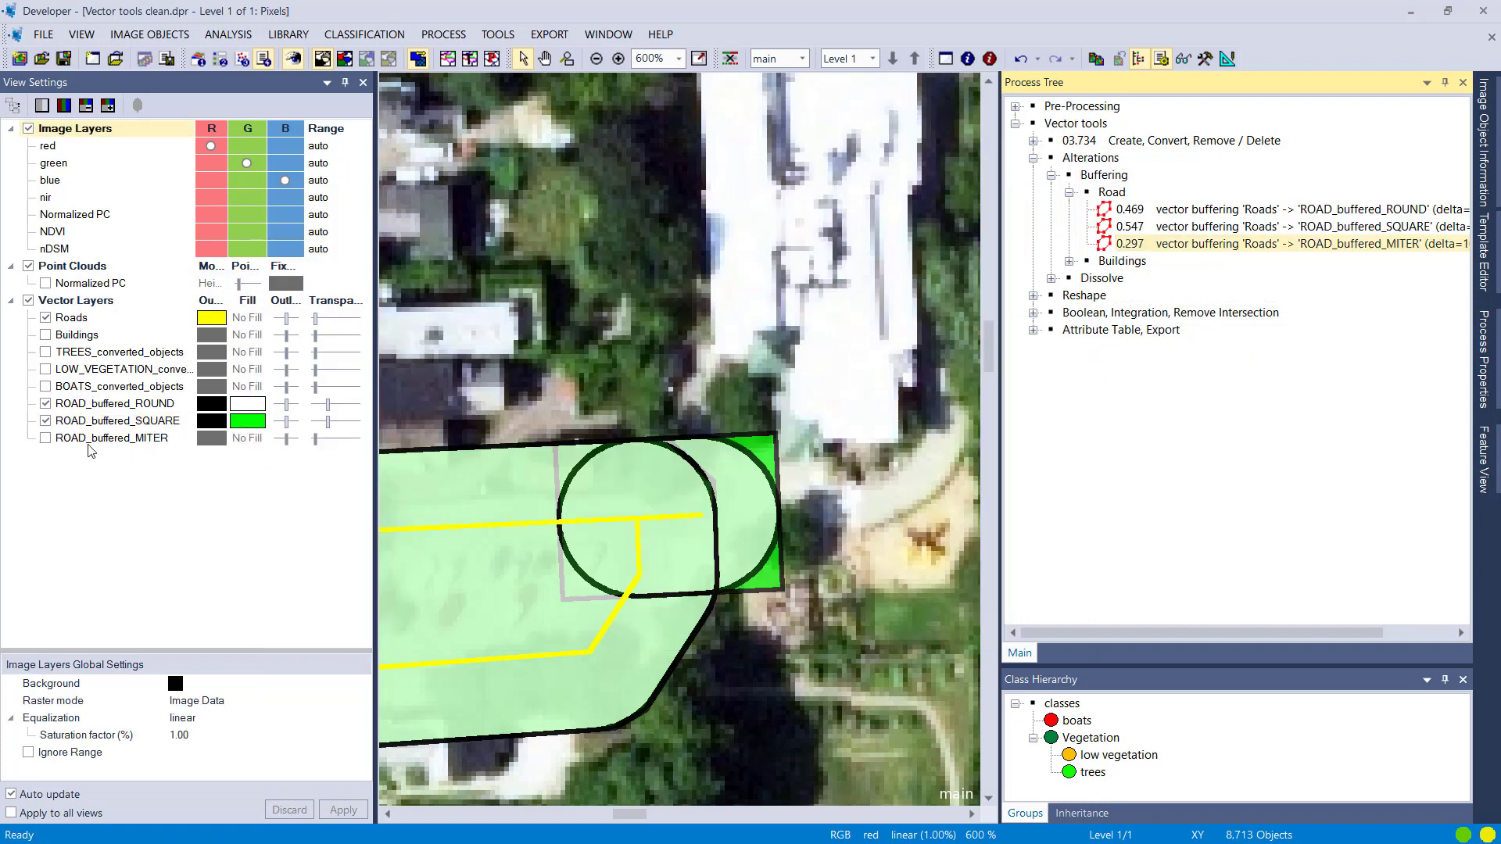
Display the ROAD_buffered_MITER layer and hide the ROAD_buffered_SQUARE and ROAD_buffered_ROUND layers
{"action": "left_click", "coordinate": [45, 437]}
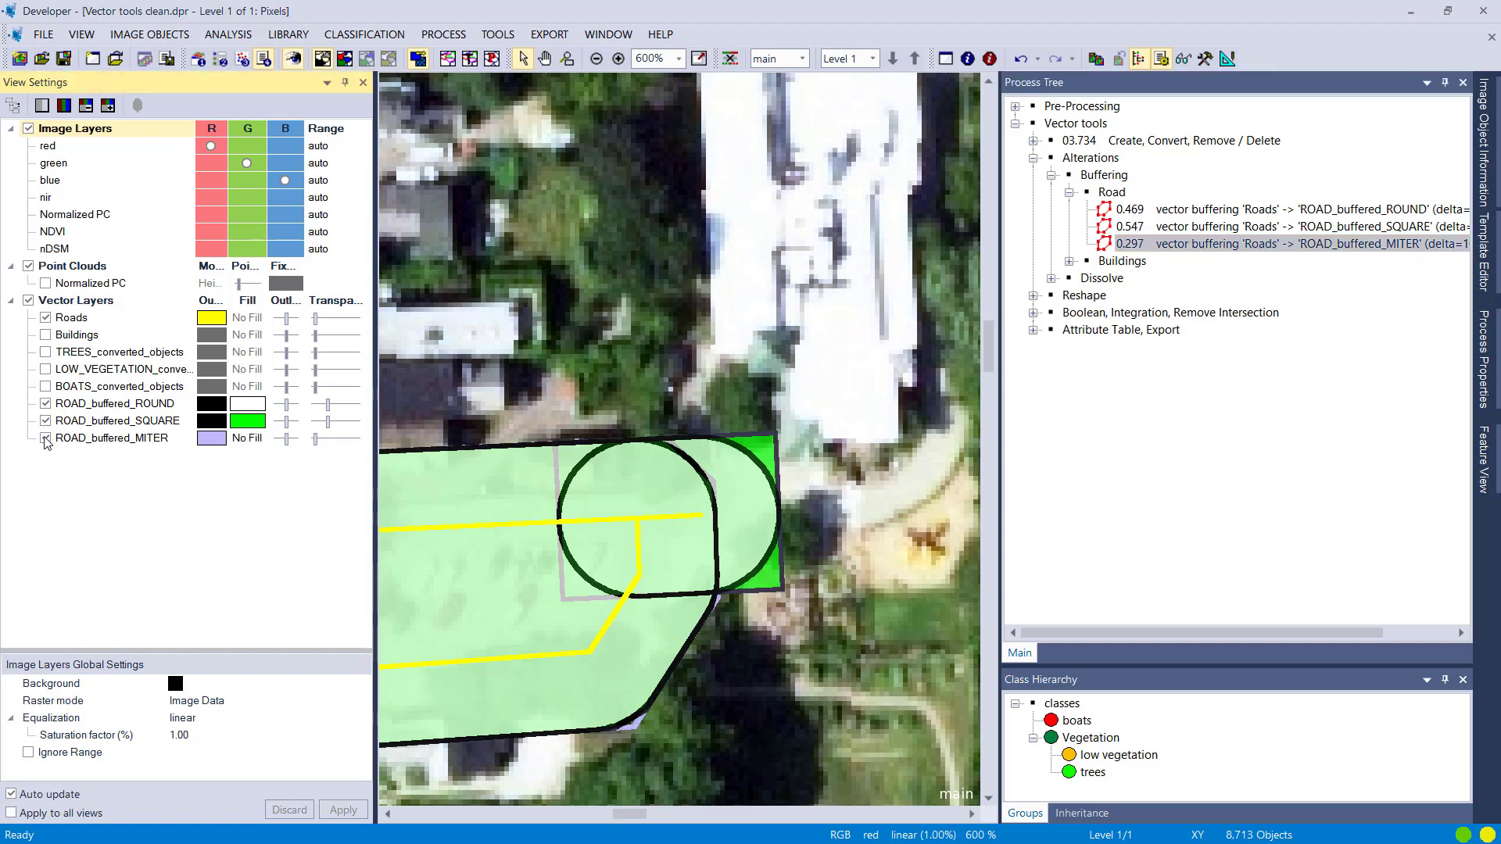
{"action": "left_click", "coordinate": [46, 422]}
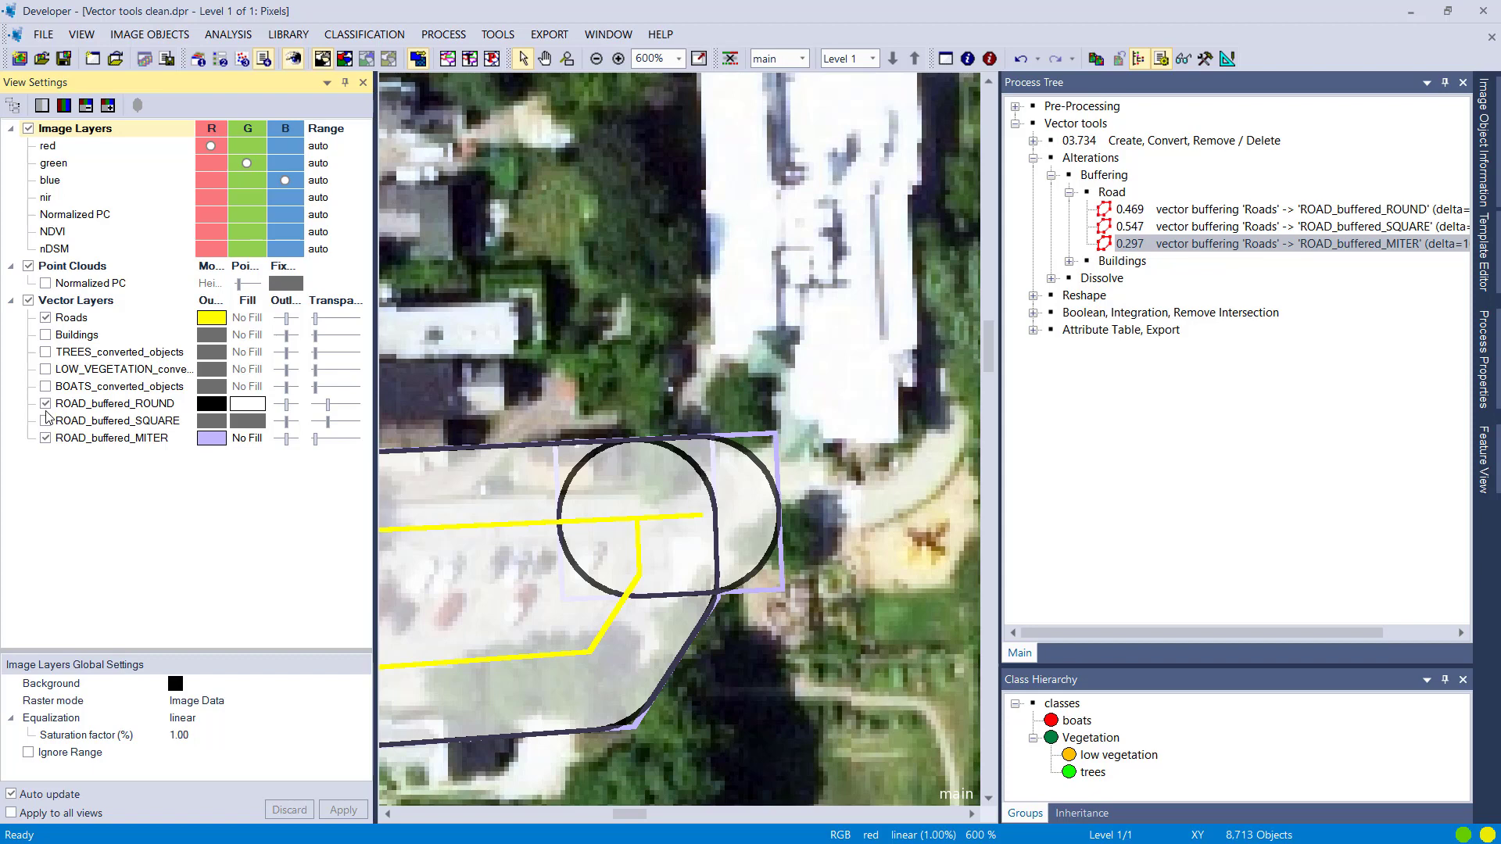
{"action": "left_click", "coordinate": [45, 404]}
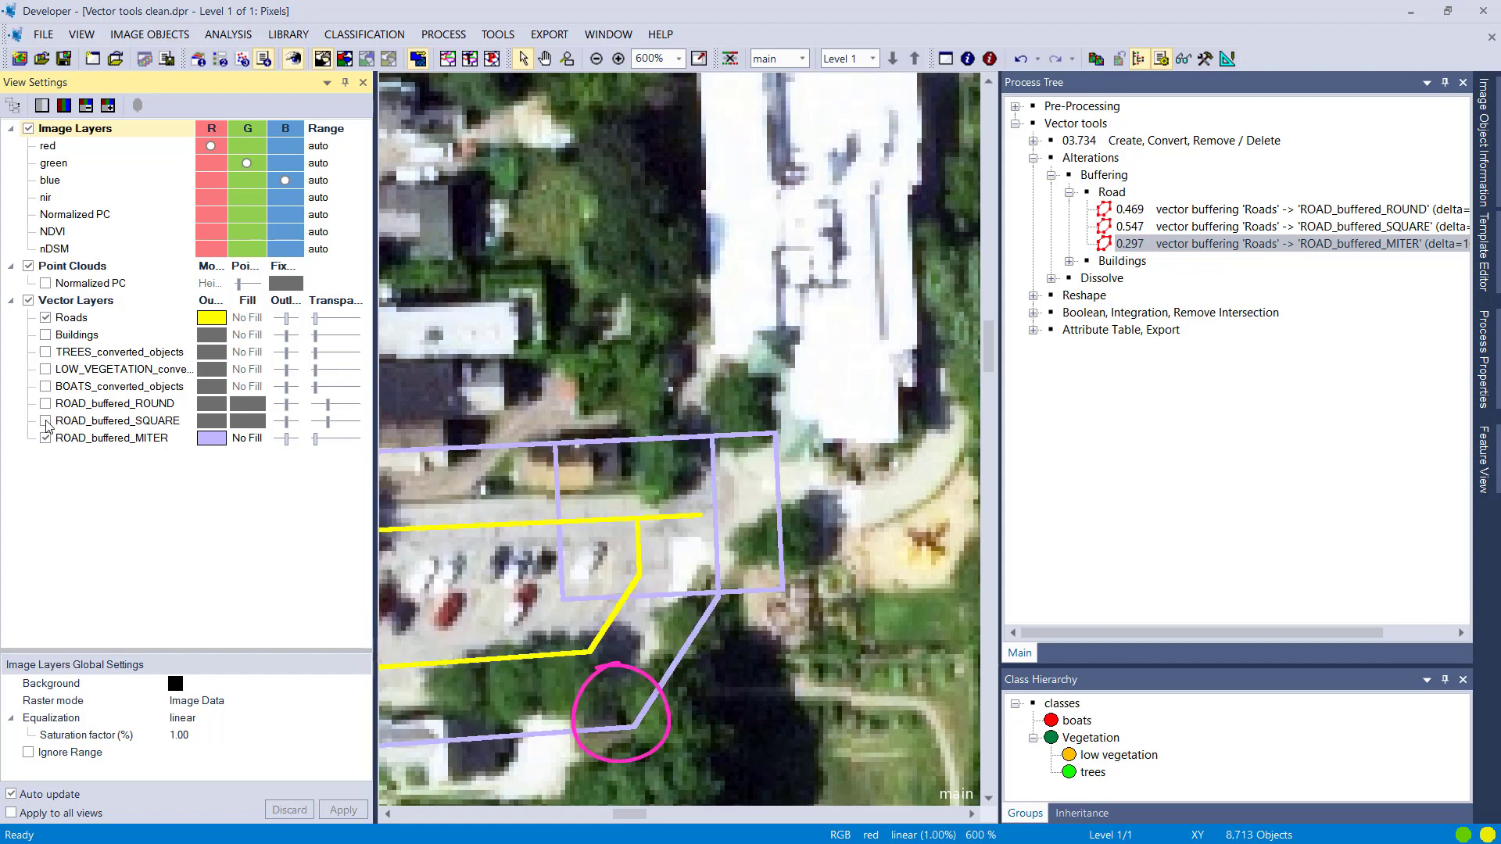
Show ROAD_buffered_SQUARE again and compare its corners with those of ROAD_buffered_MITER across the road network
{"action": "left_click", "coordinate": [45, 420]}
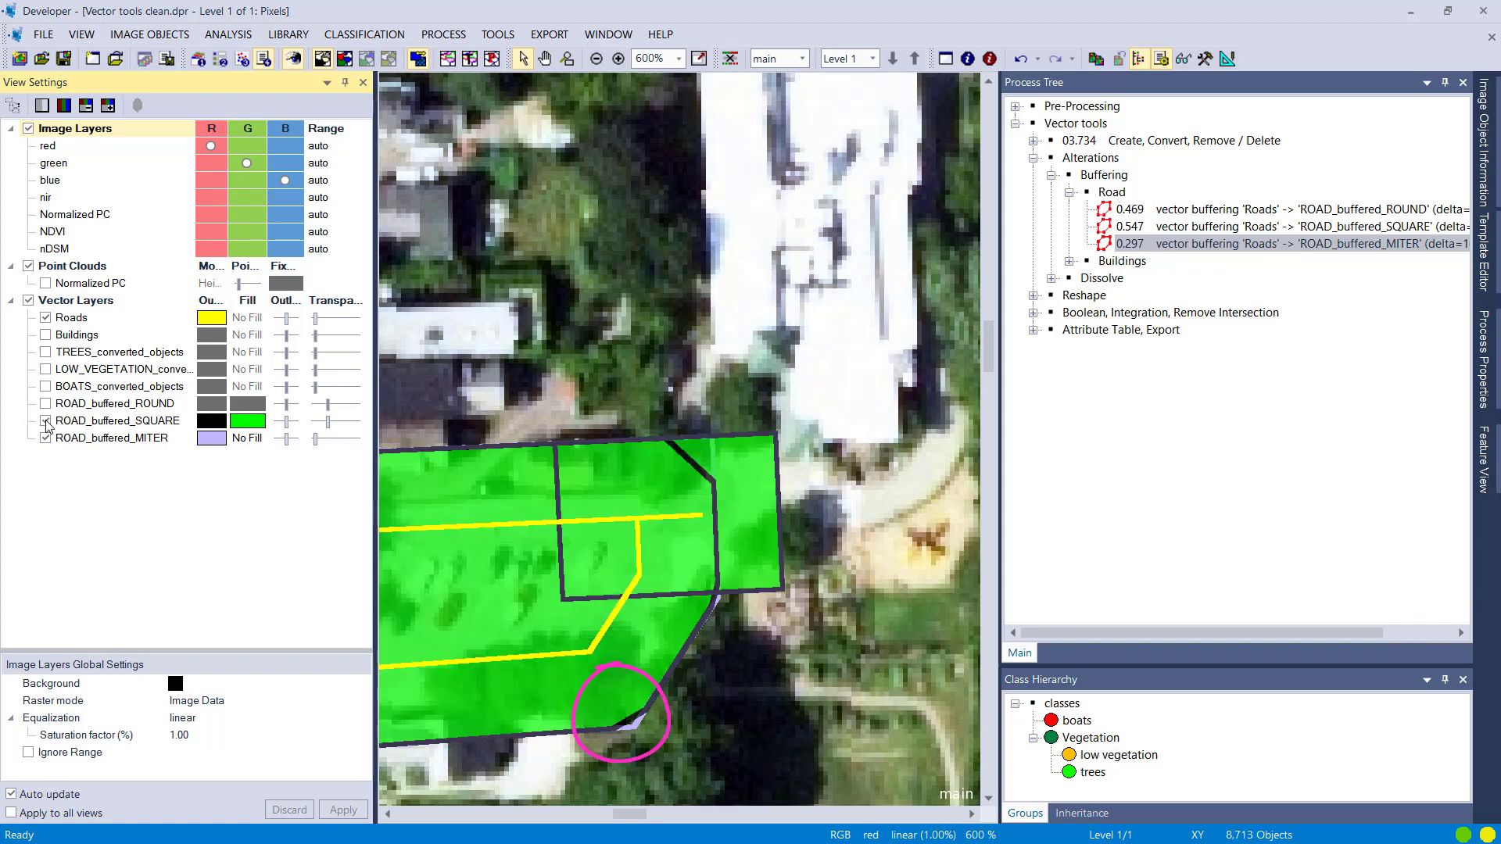
{"action": "scroll", "coordinate": [626, 731], "scroll_direction": "up", "scroll_amount": 1}
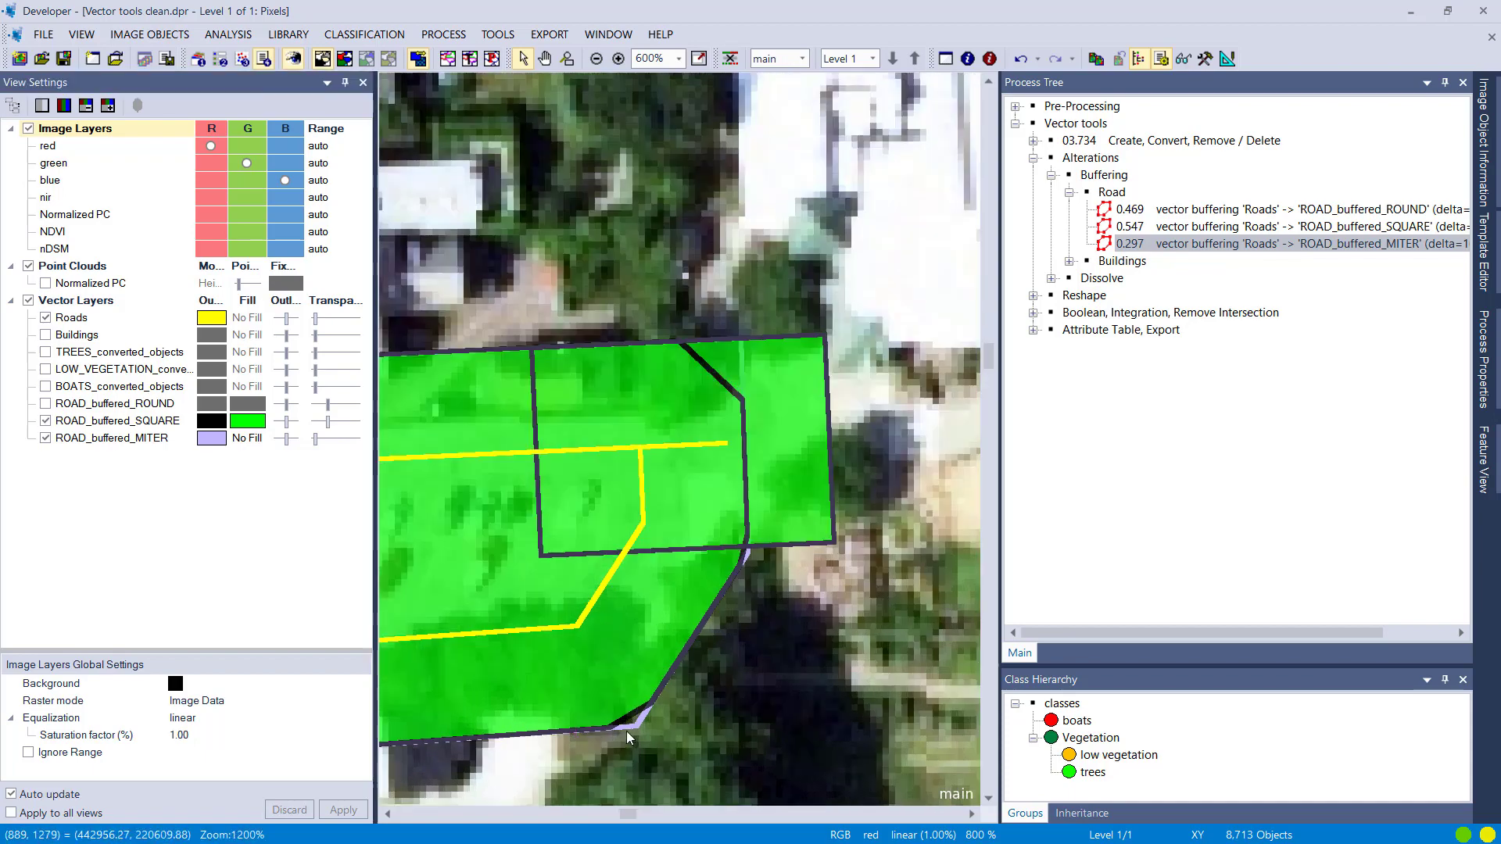
{"action": "scroll", "coordinate": [626, 730], "scroll_direction": "up", "scroll_amount": 1}
{"action": "scroll", "coordinate": [768, 650], "scroll_direction": "down", "scroll_amount": 2}
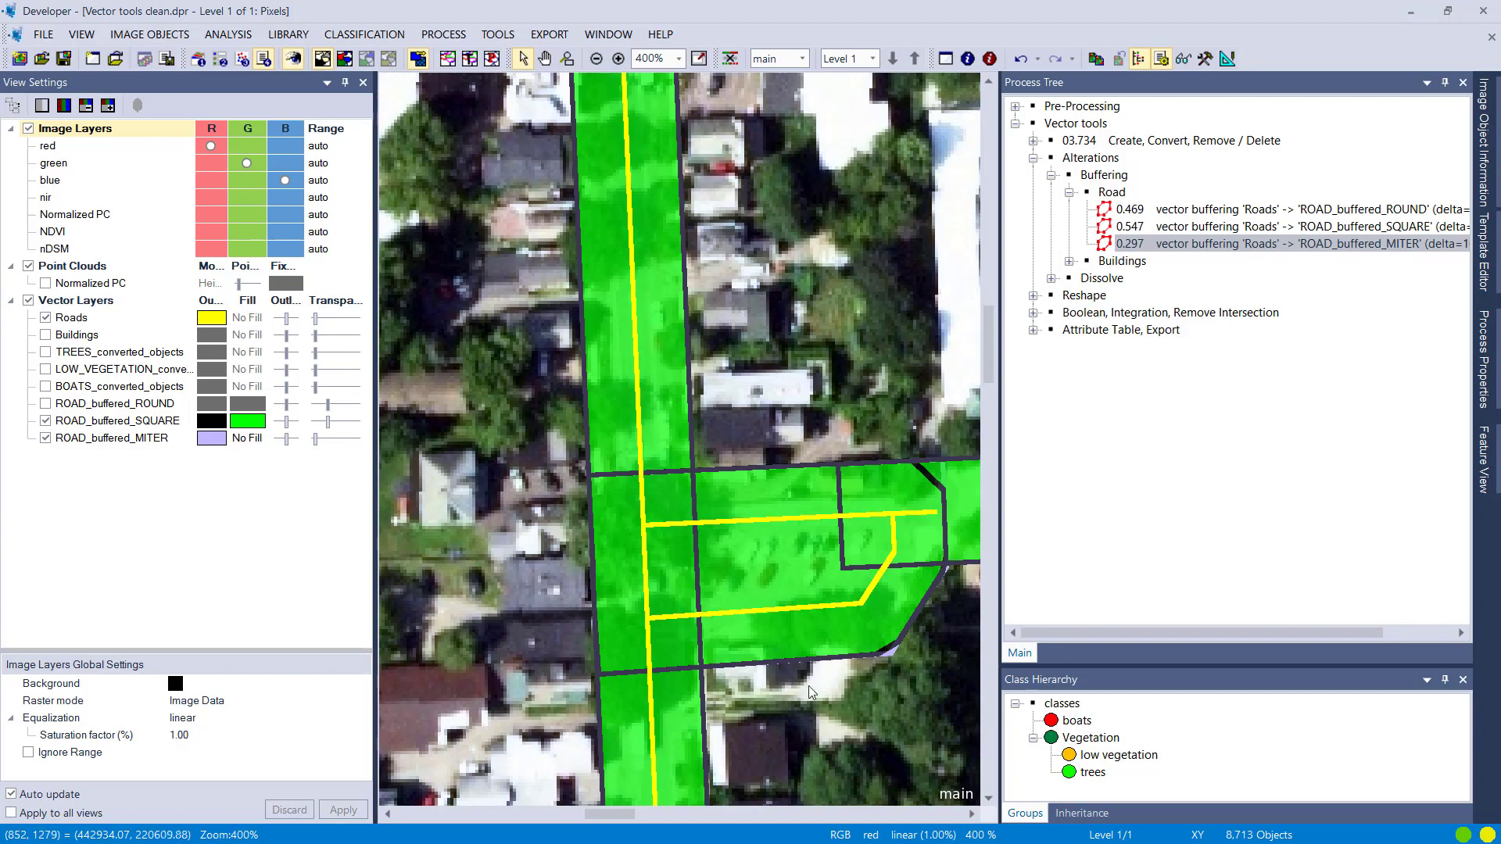
{"action": "scroll", "coordinate": [774, 547], "scroll_direction": "down", "scroll_amount": 2}
{"action": "scroll", "coordinate": [743, 588], "scroll_direction": "down", "scroll_amount": 4}
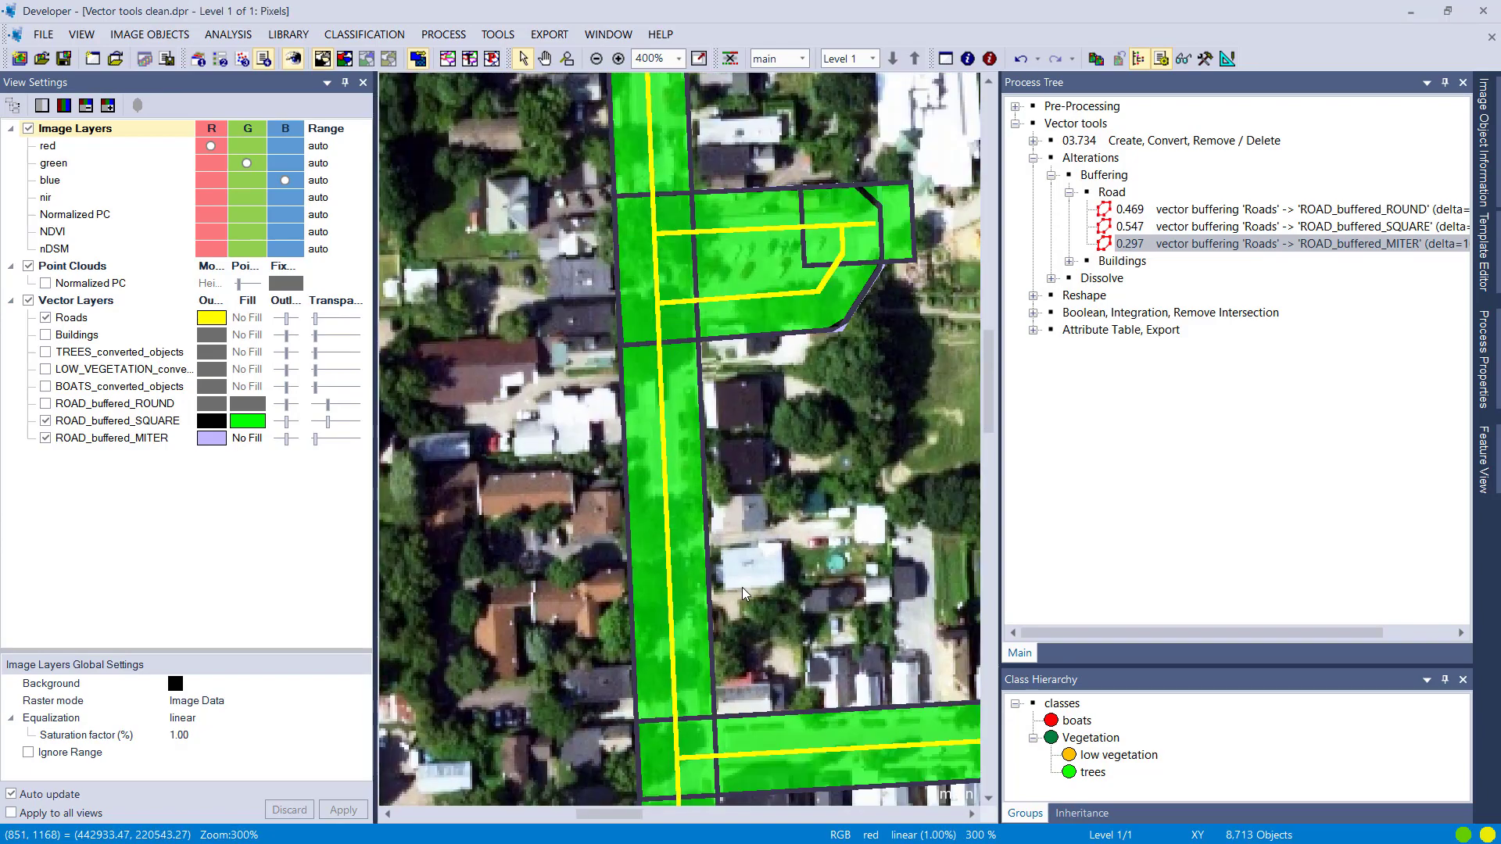
{"action": "scroll", "coordinate": [602, 664], "scroll_direction": "up", "scroll_amount": 4}
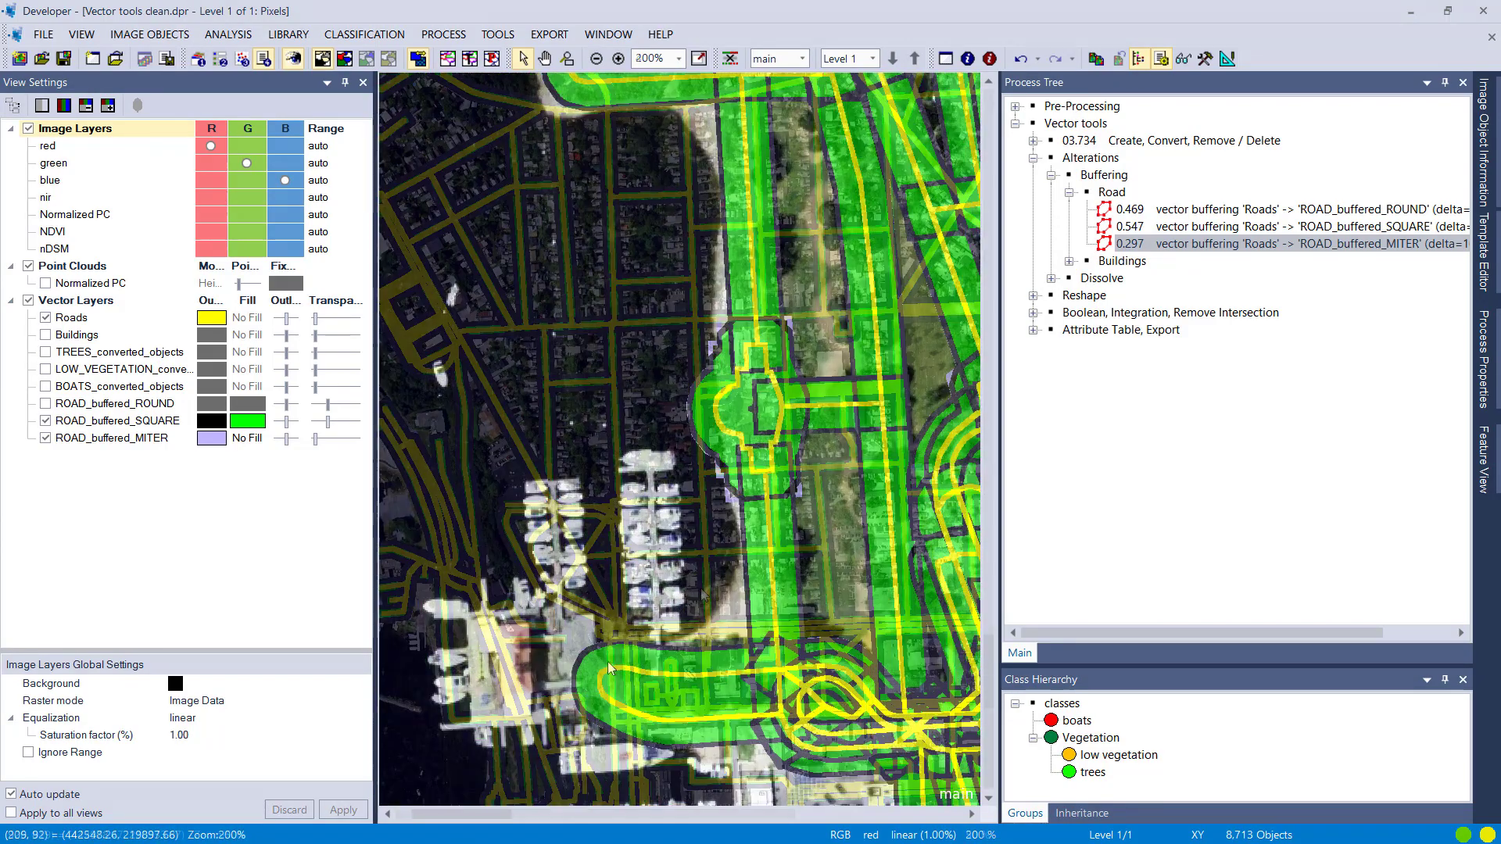
Place ROAD_buffered_MITER above ROAD_buffered_ROUND, set its outline to red, and compare its corners with ROAD_buffered_SQUARE at the road's curved end
{"action": "scroll", "coordinate": [580, 676], "scroll_direction": "up", "scroll_amount": 2}
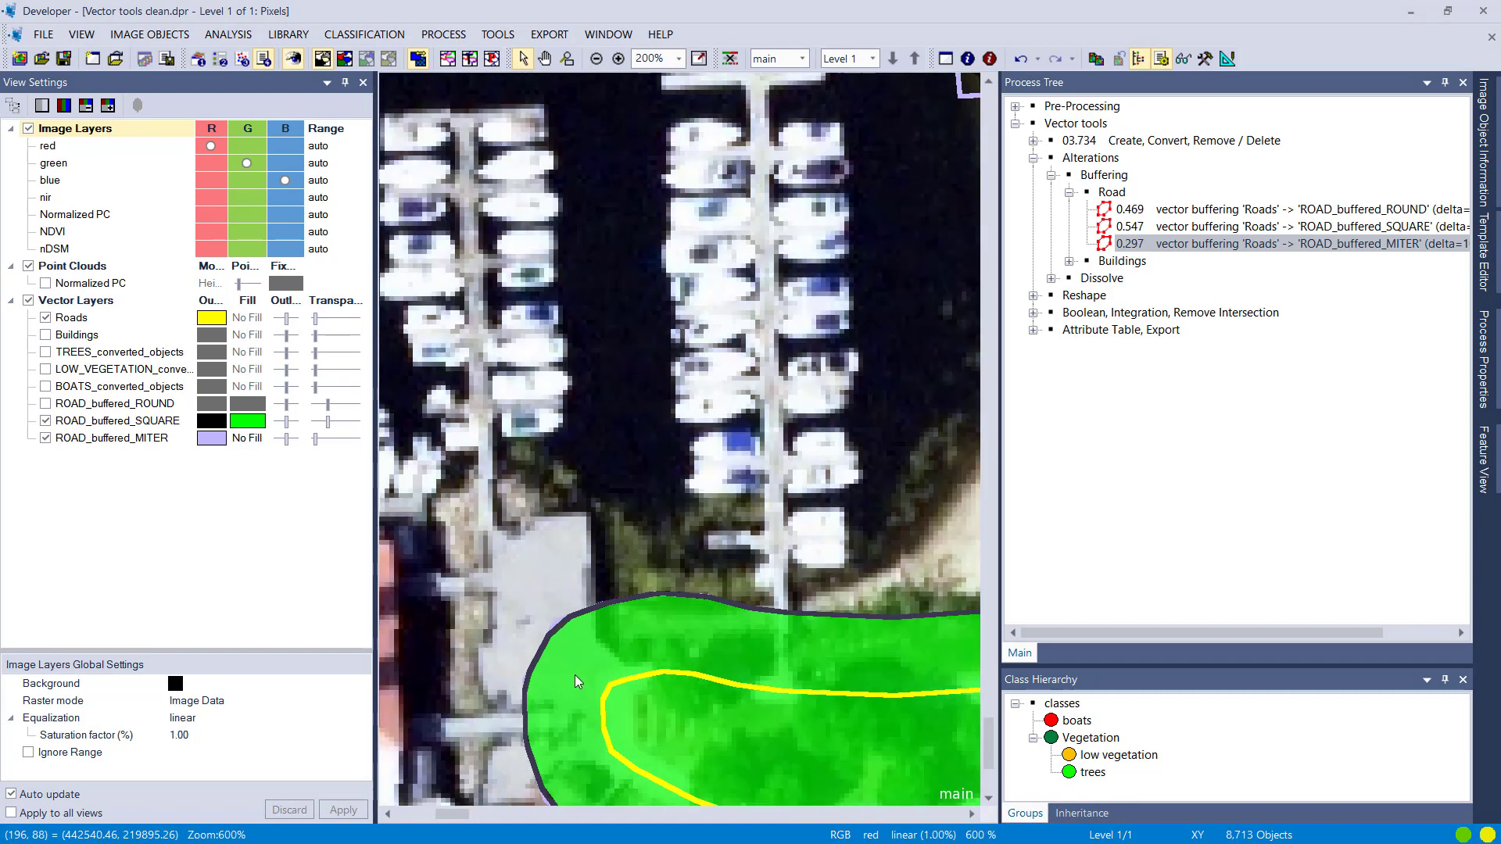
{"action": "left_click_drag", "start_coordinate": [162, 439], "coordinate": [163, 397]}
{"action": "left_click", "coordinate": [211, 403]}
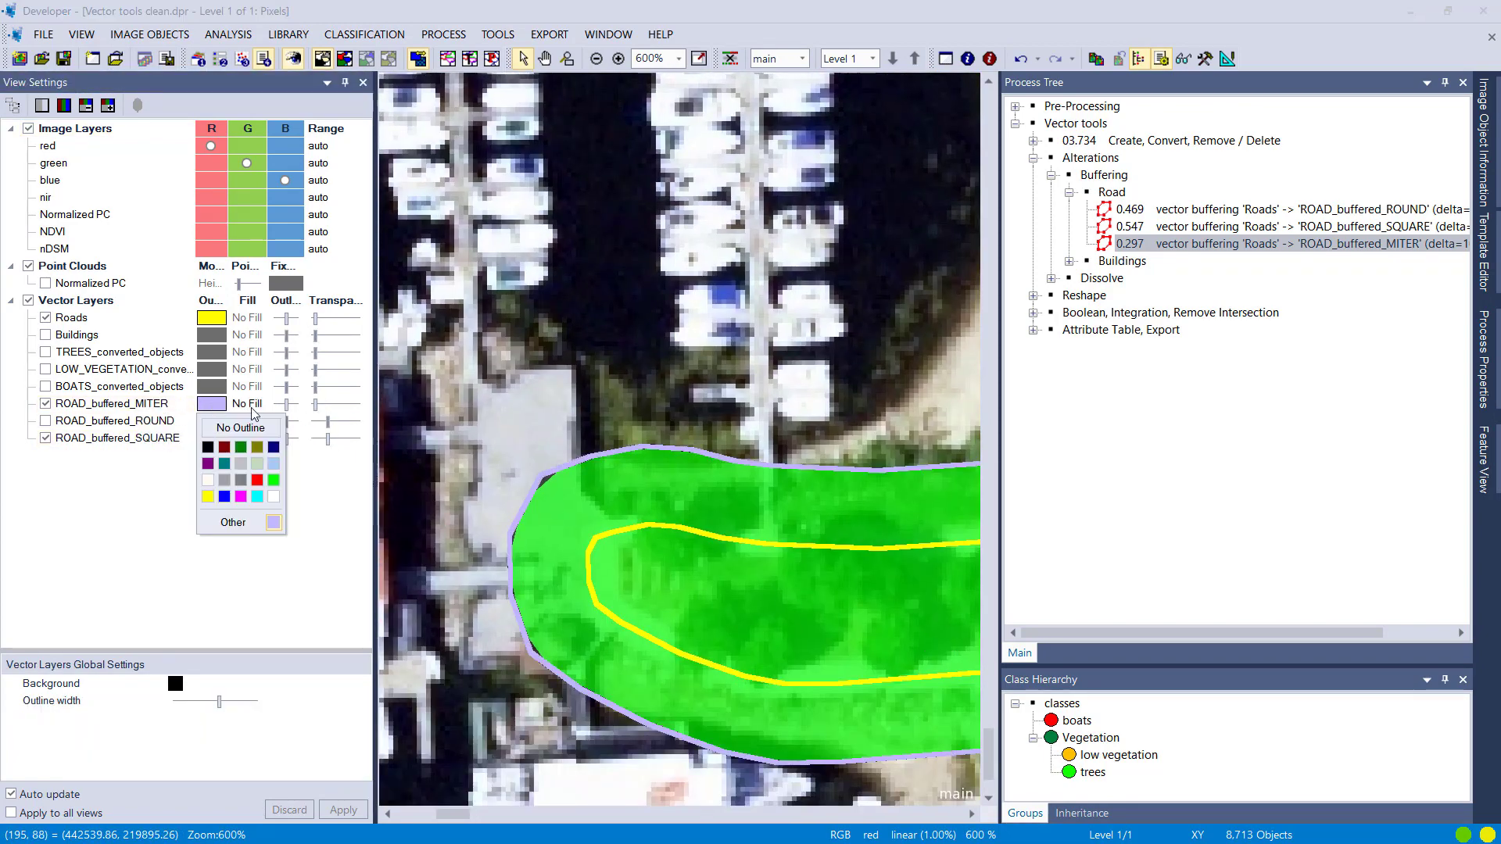
{"action": "left_click", "coordinate": [257, 480]}
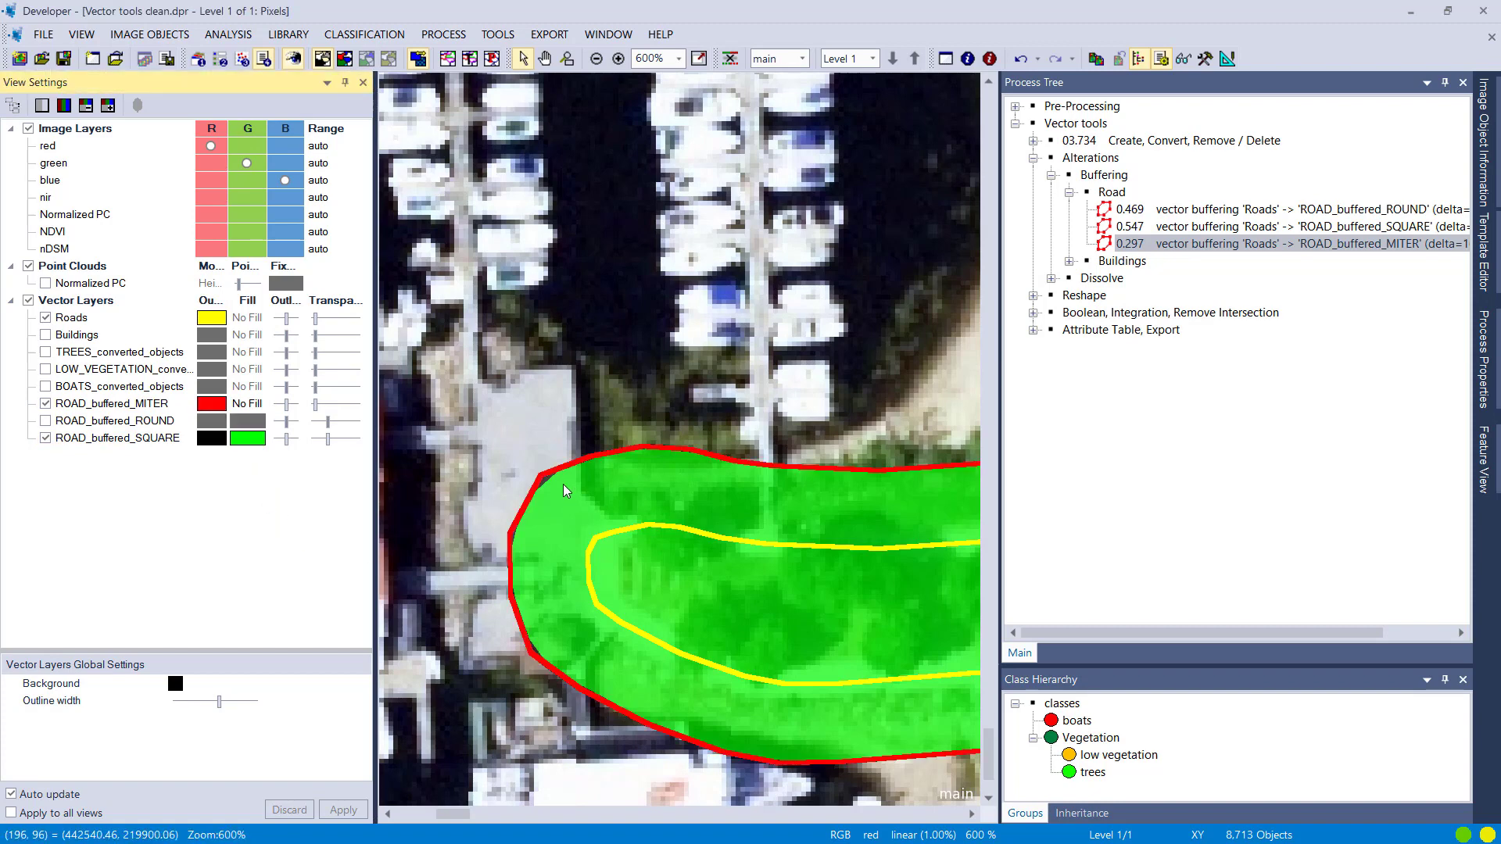
{"action": "scroll", "coordinate": [564, 490], "scroll_direction": "up", "scroll_amount": 3}
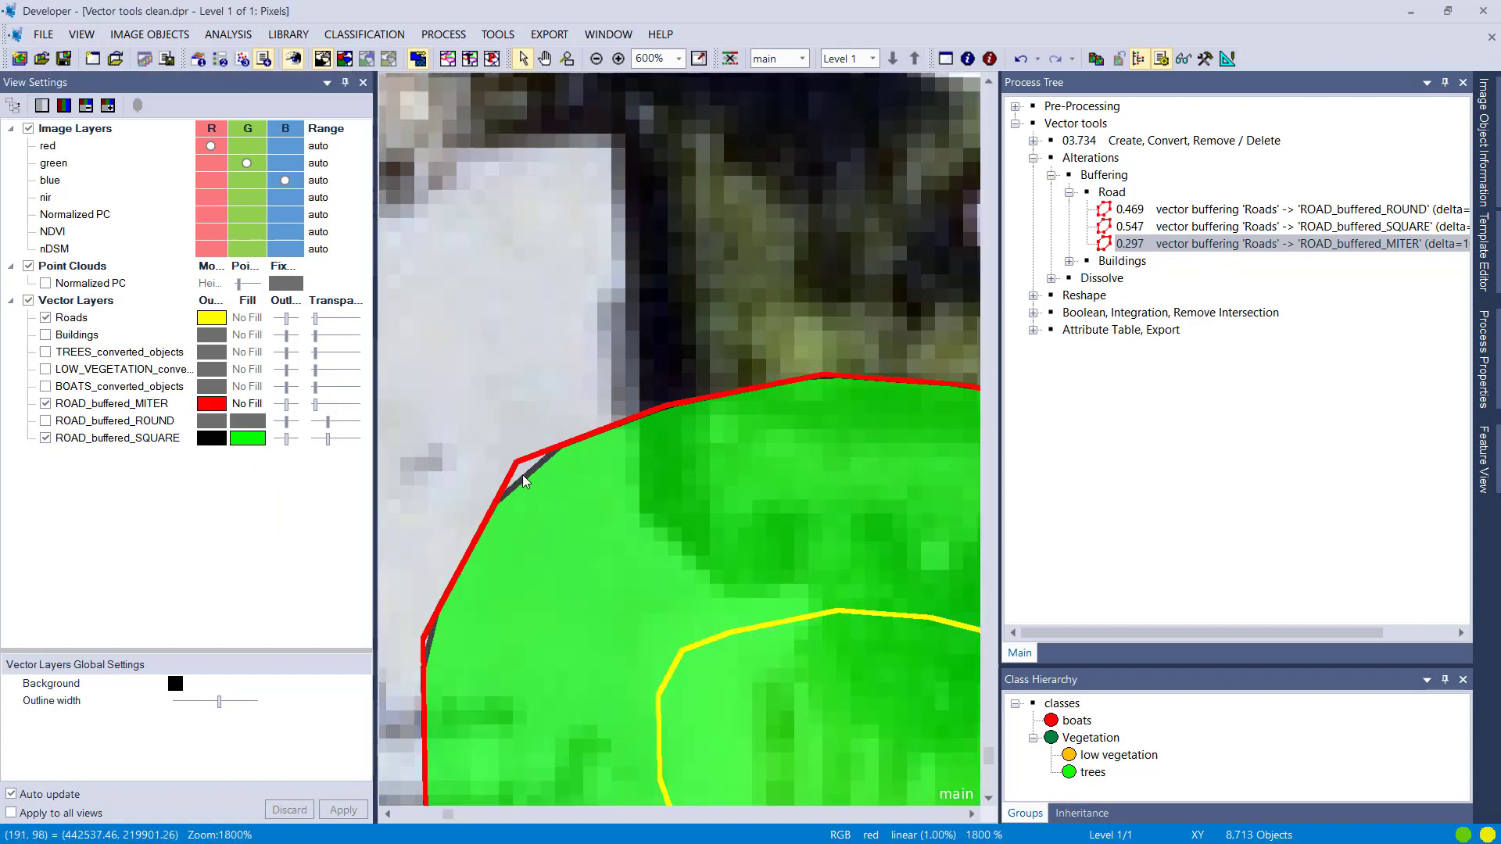
{"action": "scroll", "coordinate": [522, 476], "scroll_direction": "up", "scroll_amount": 1}
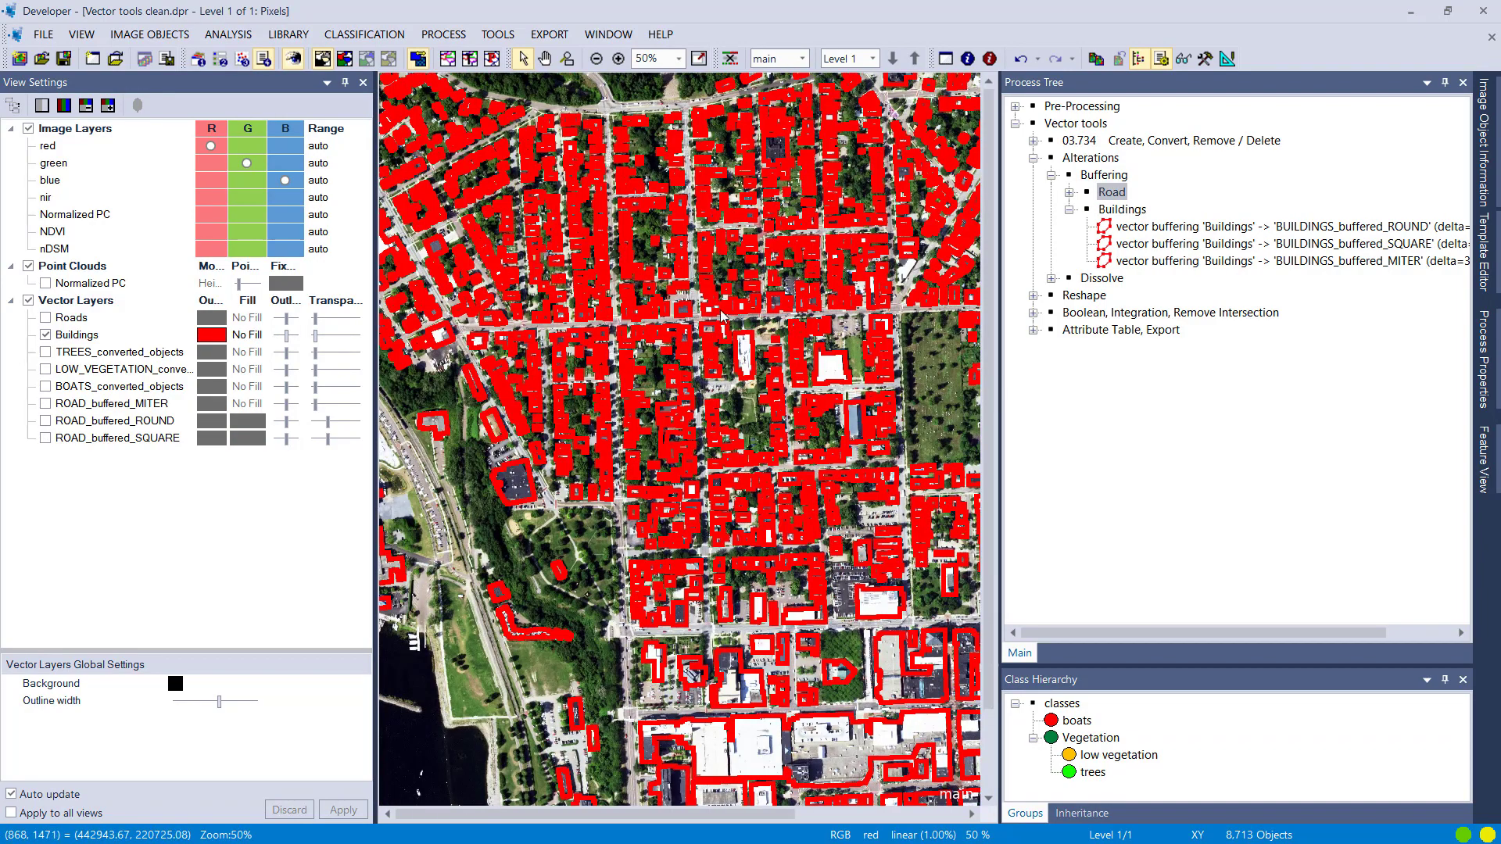
Execute the Round-mode Buildings buffering with offset distance 3 and display BUILDINGS_buffered_ROUND around the houses
{"action": "double_click", "coordinate": [1113, 228]}
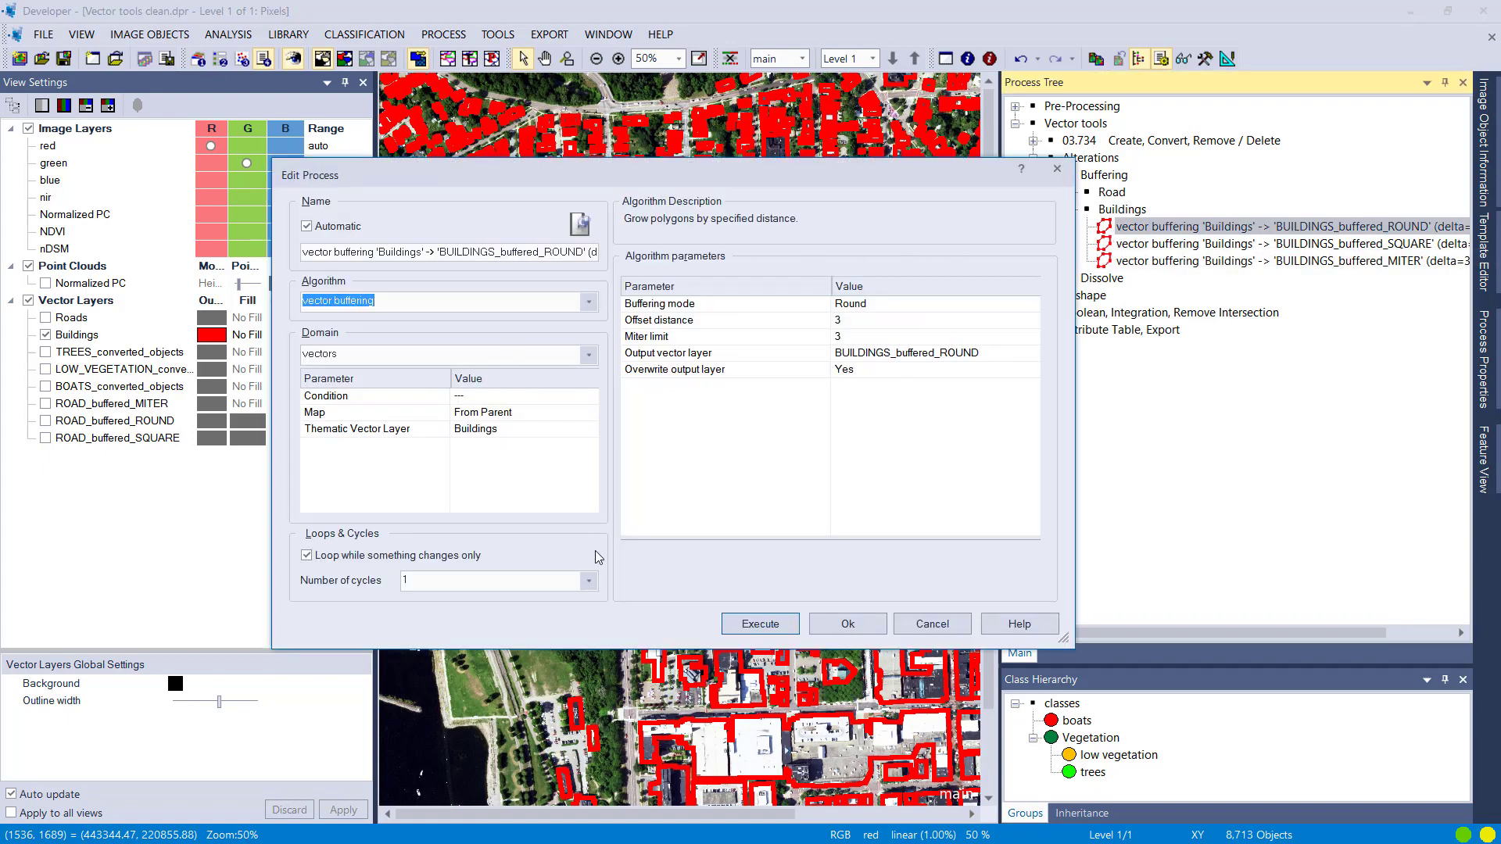
{"action": "left_click", "coordinate": [757, 623]}
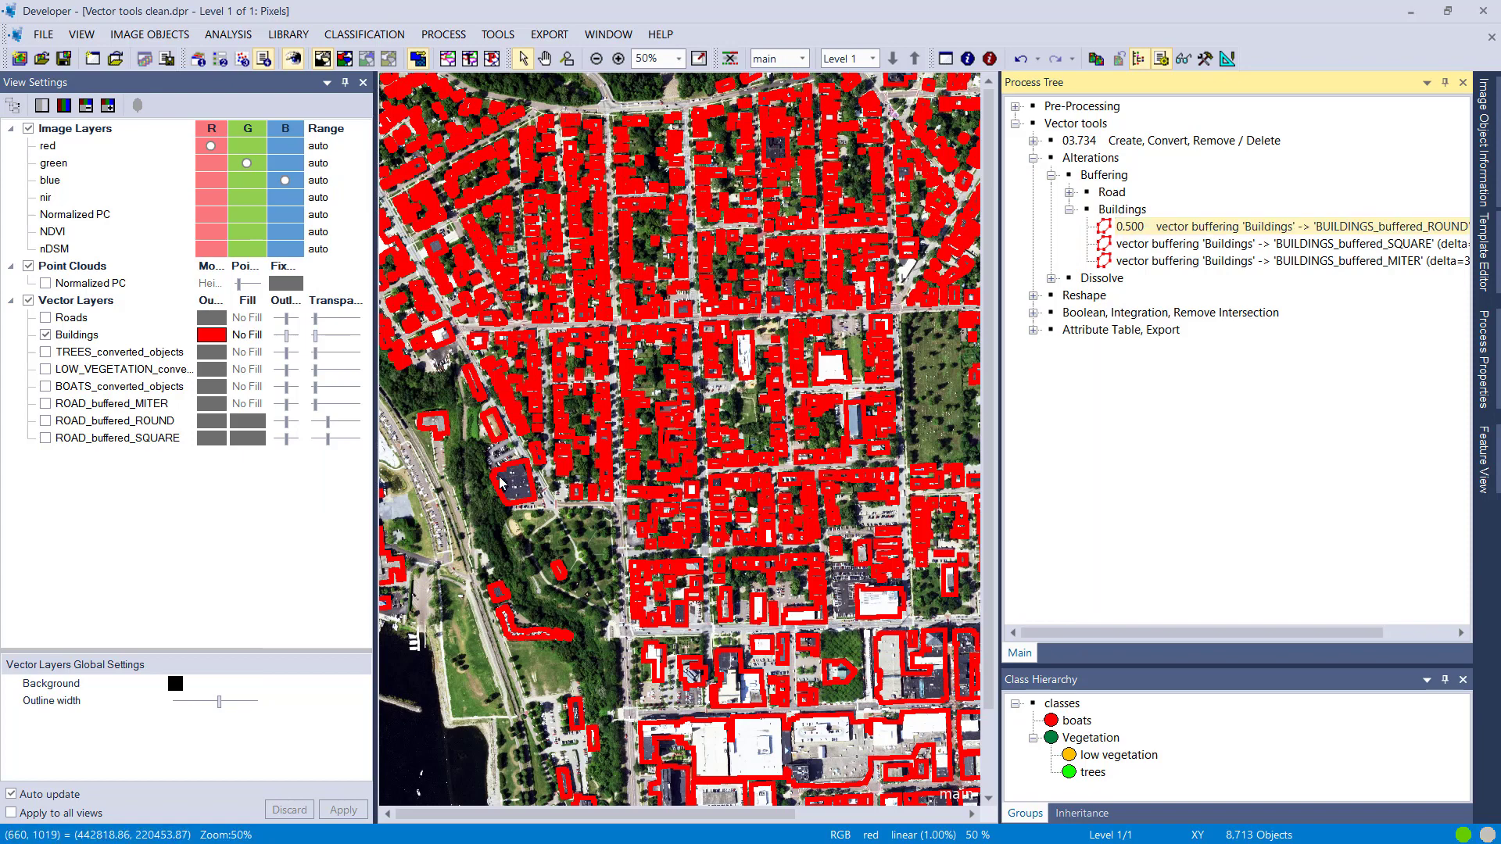
{"action": "left_click", "coordinate": [45, 455]}
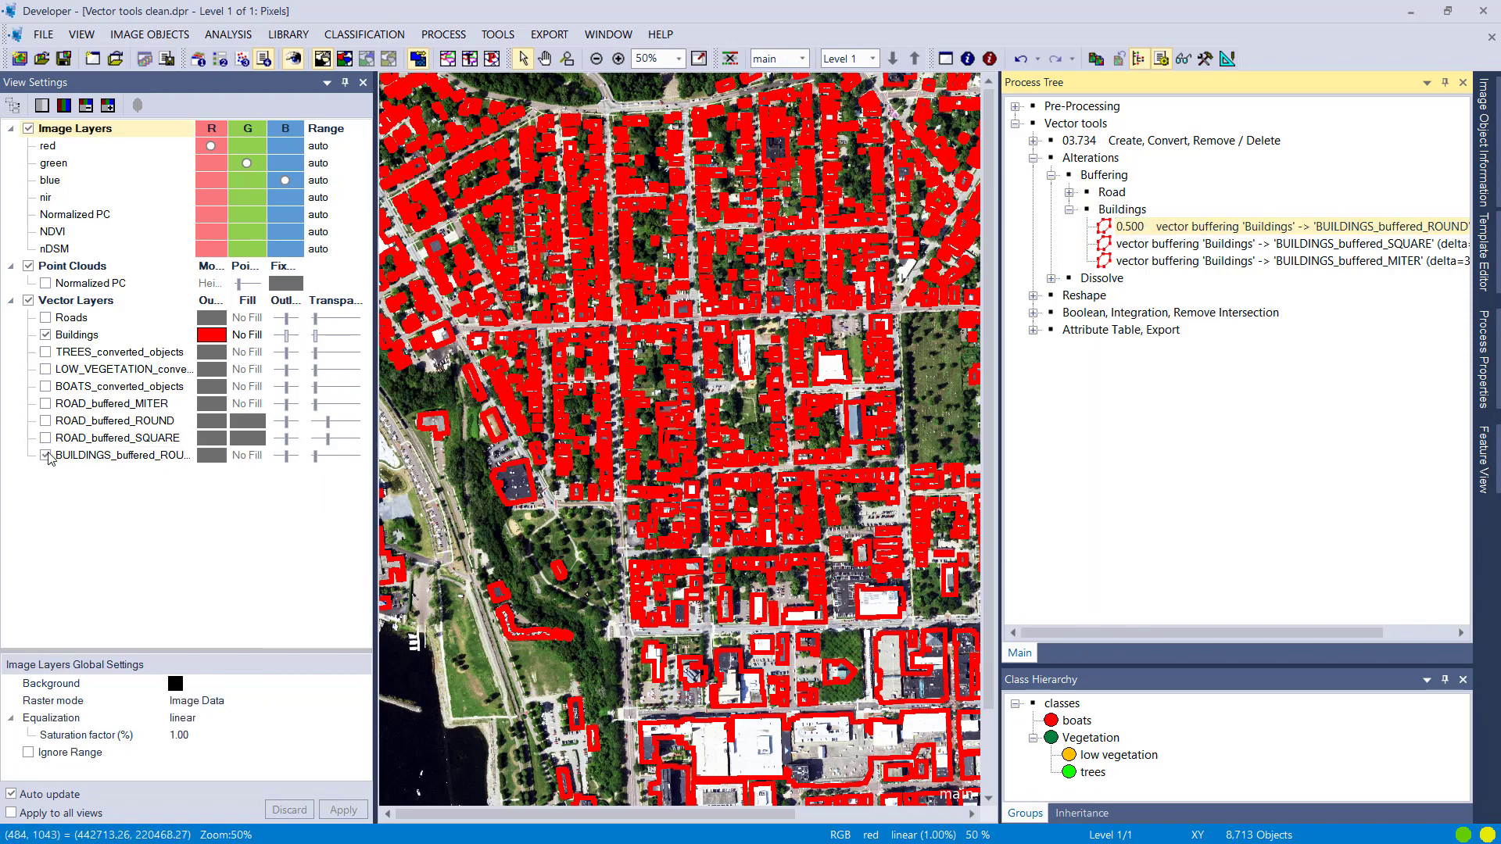
{"action": "scroll", "coordinate": [533, 400], "scroll_direction": "up", "scroll_amount": 1}
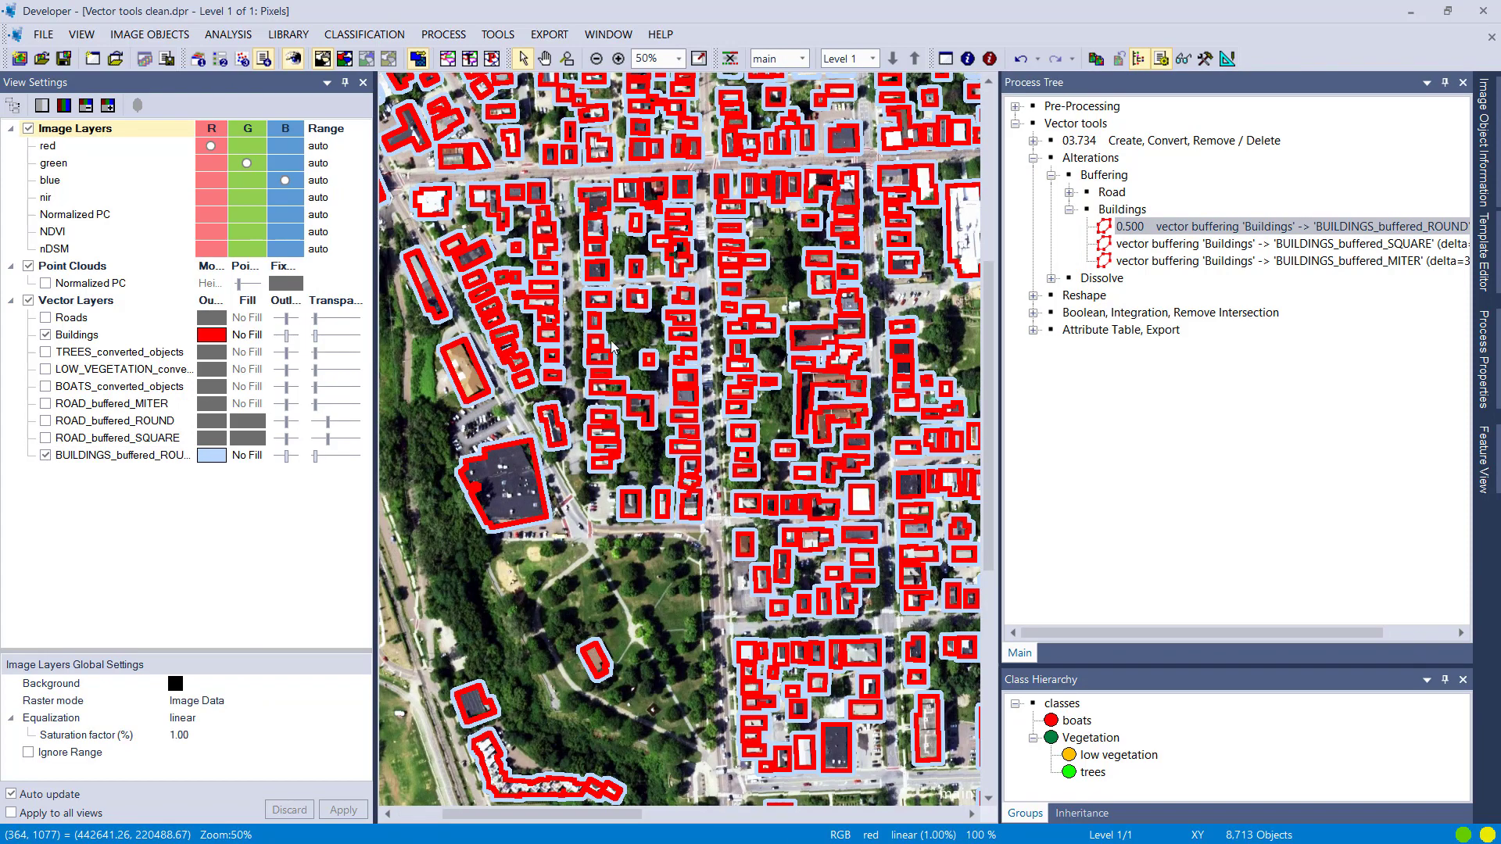
{"action": "scroll", "coordinate": [611, 344], "scroll_direction": "up", "scroll_amount": 1}
{"action": "scroll", "coordinate": [611, 344], "scroll_direction": "up", "scroll_amount": 1}
{"action": "scroll", "coordinate": [611, 344], "scroll_direction": "up", "scroll_amount": 1}
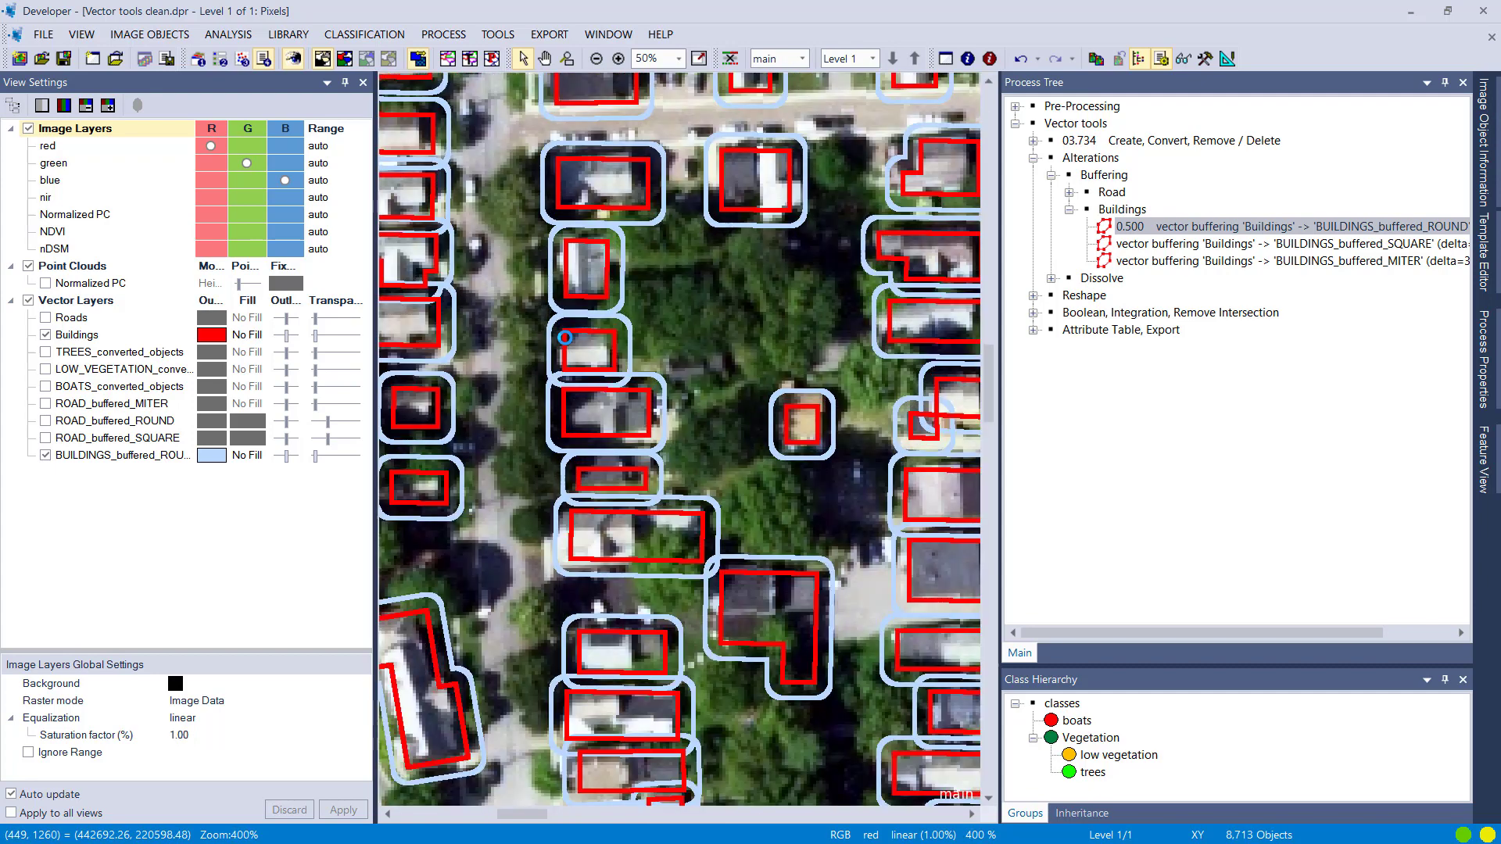
{"action": "scroll", "coordinate": [567, 345], "scroll_direction": "up", "scroll_amount": 1}
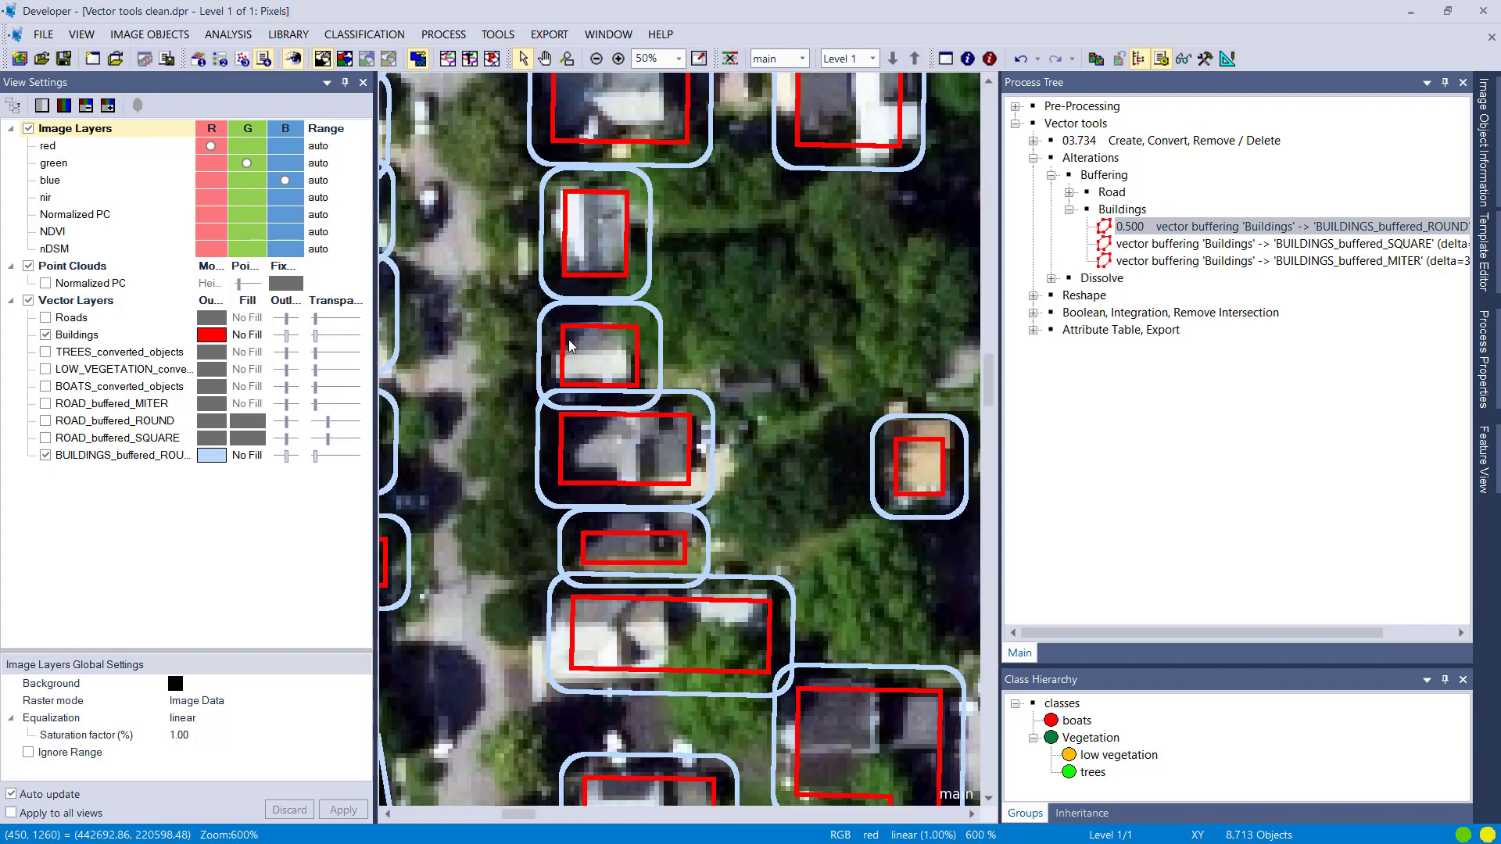
Execute the Square-mode Buildings buffering with offset distance 3 and display BUILDINGS_buffered_SQUARE over the round buffers
{"action": "double_click", "coordinate": [1139, 249]}
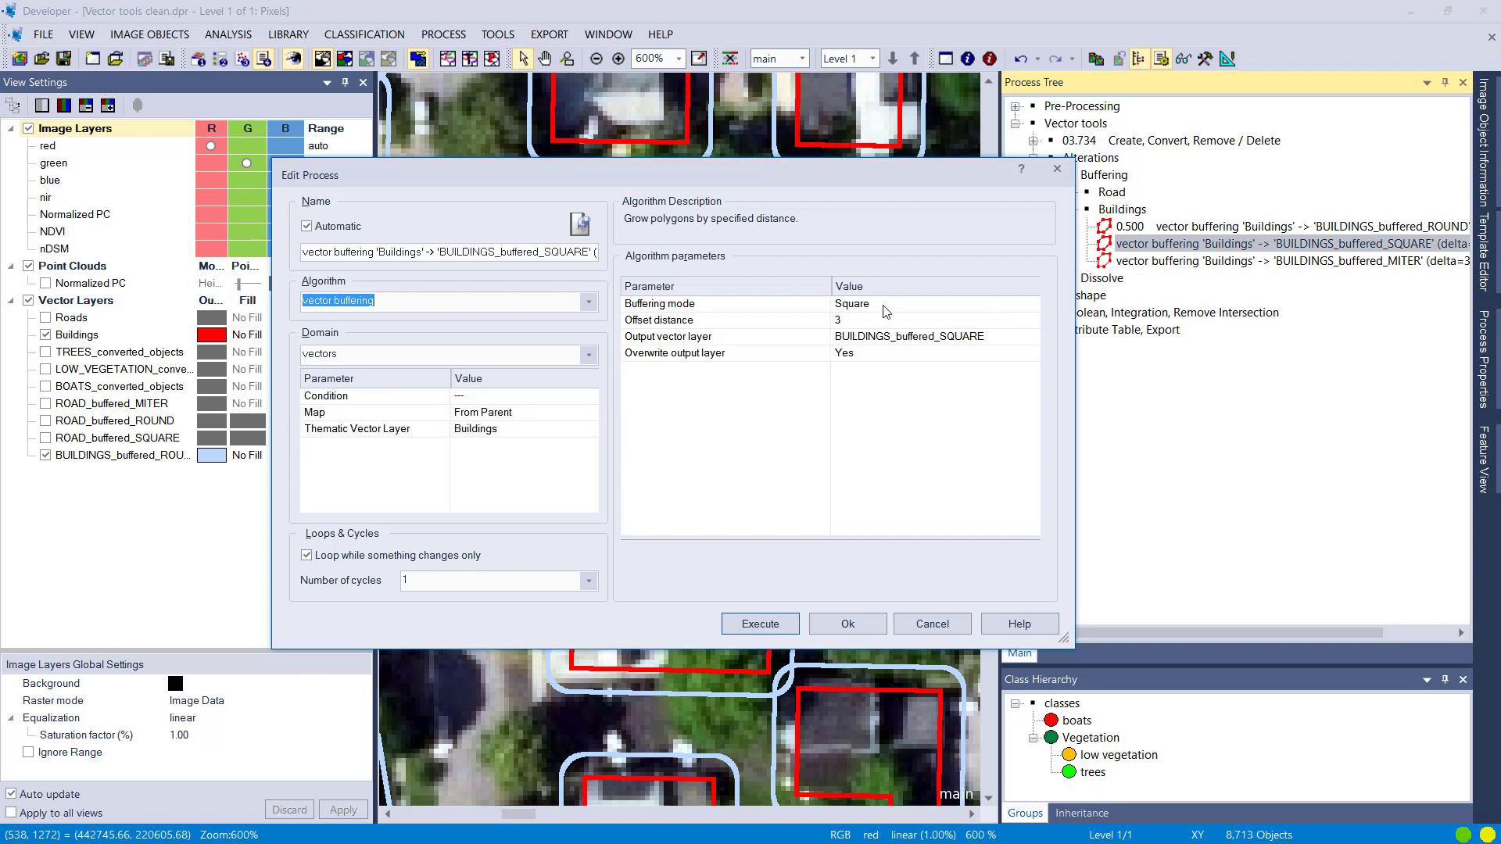
{"action": "left_click", "coordinate": [752, 623]}
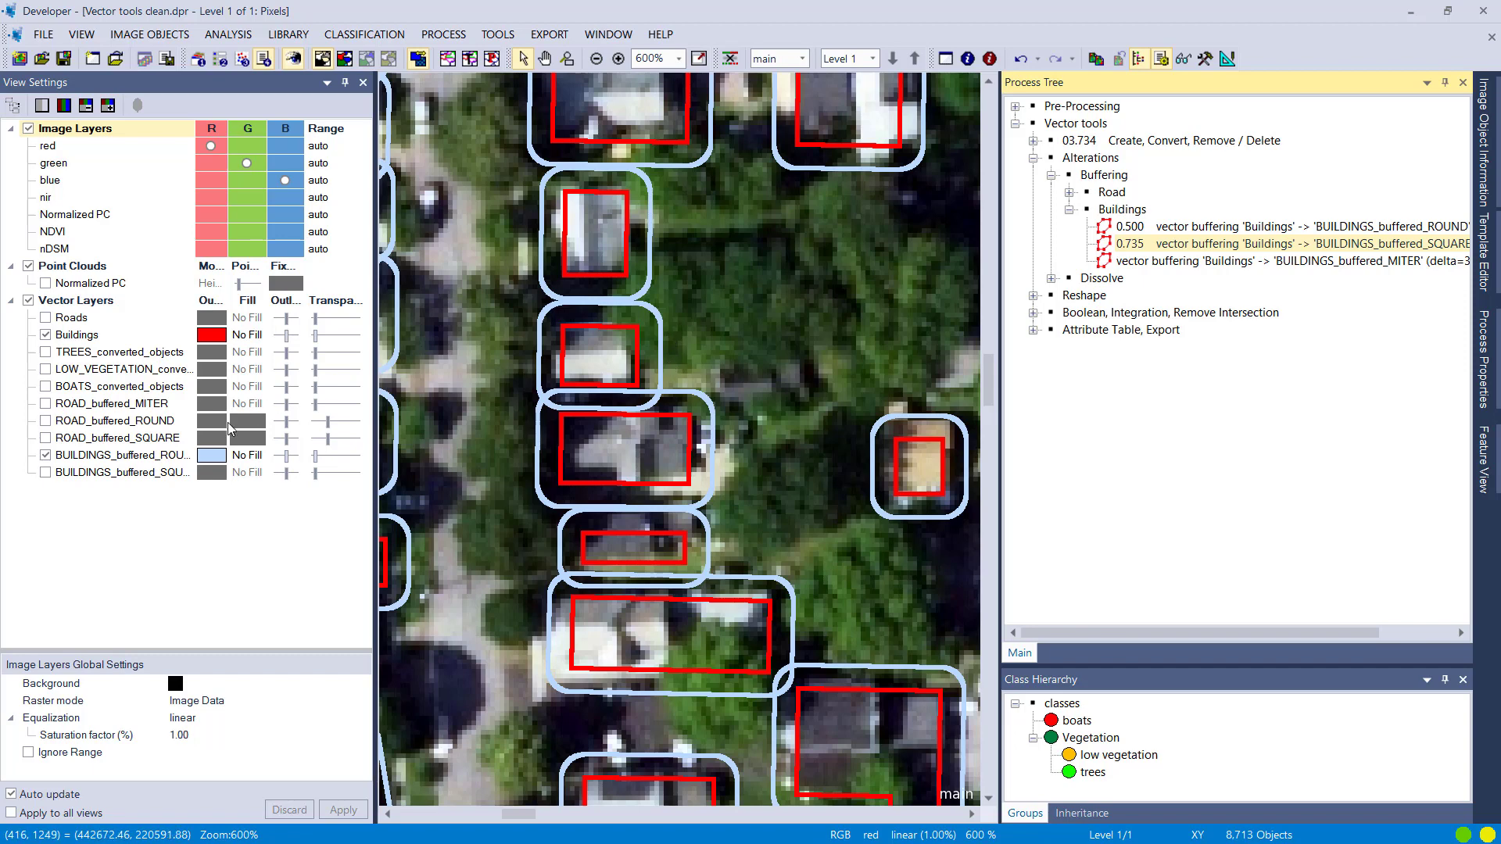
{"action": "left_click", "coordinate": [45, 473]}
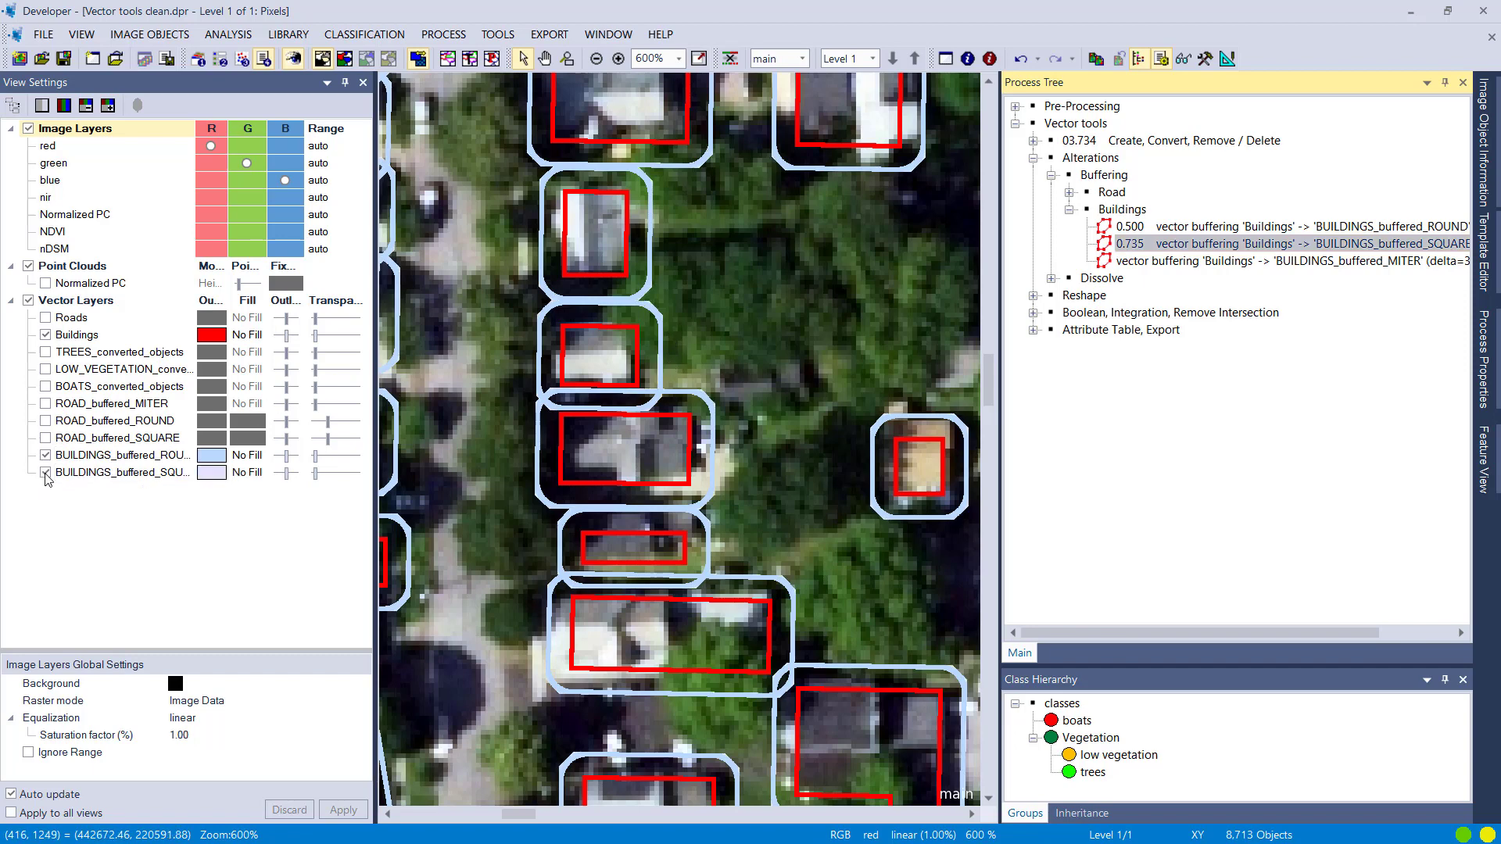
{"action": "scroll", "coordinate": [495, 321], "scroll_direction": "up", "scroll_amount": 1}
{"action": "scroll", "coordinate": [509, 303], "scroll_direction": "up", "scroll_amount": 1}
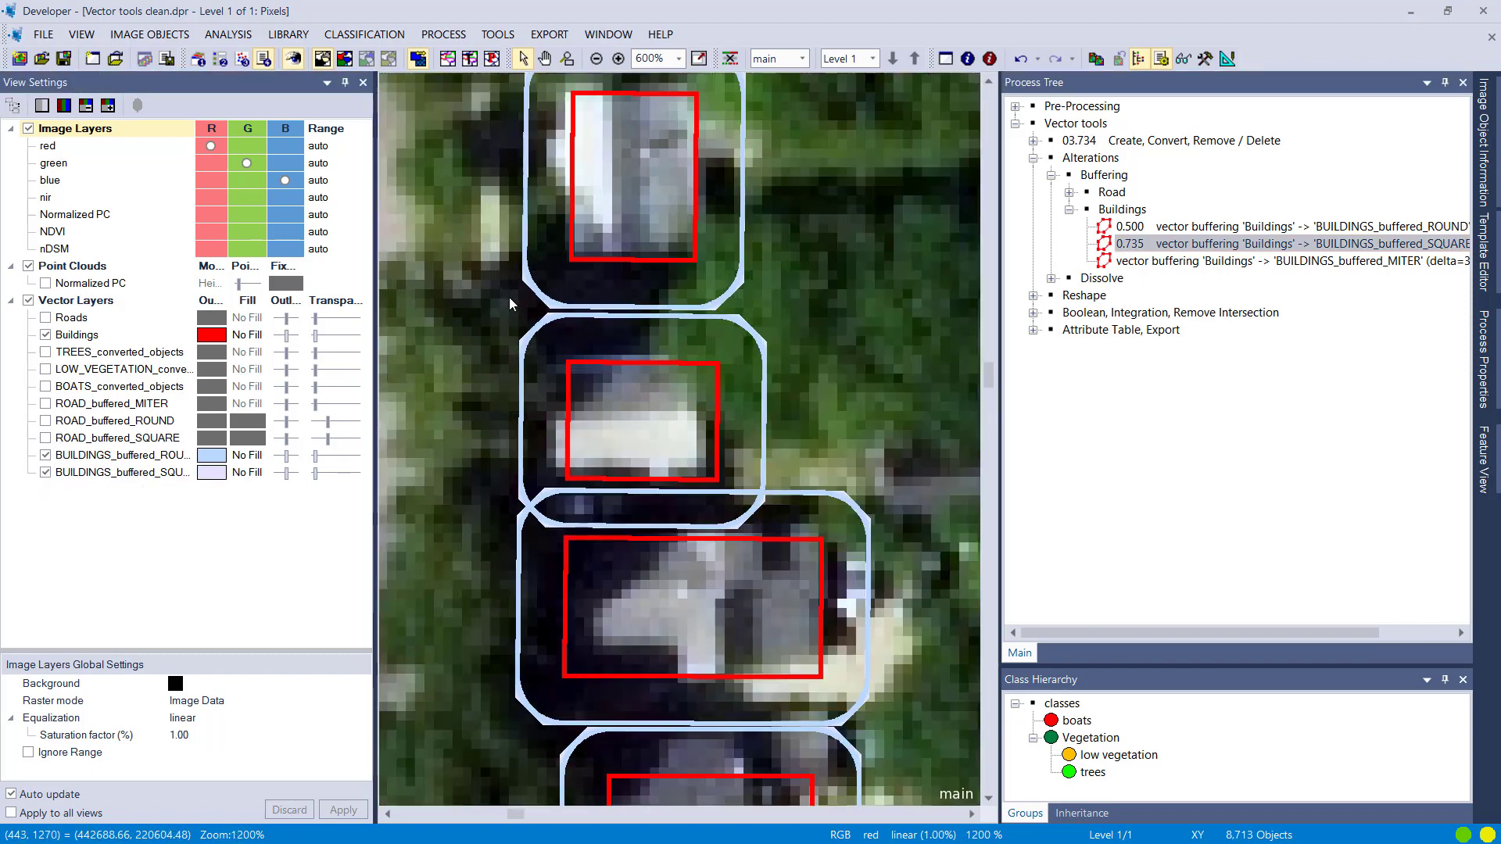
{"action": "scroll", "coordinate": [501, 305], "scroll_direction": "up", "scroll_amount": 1}
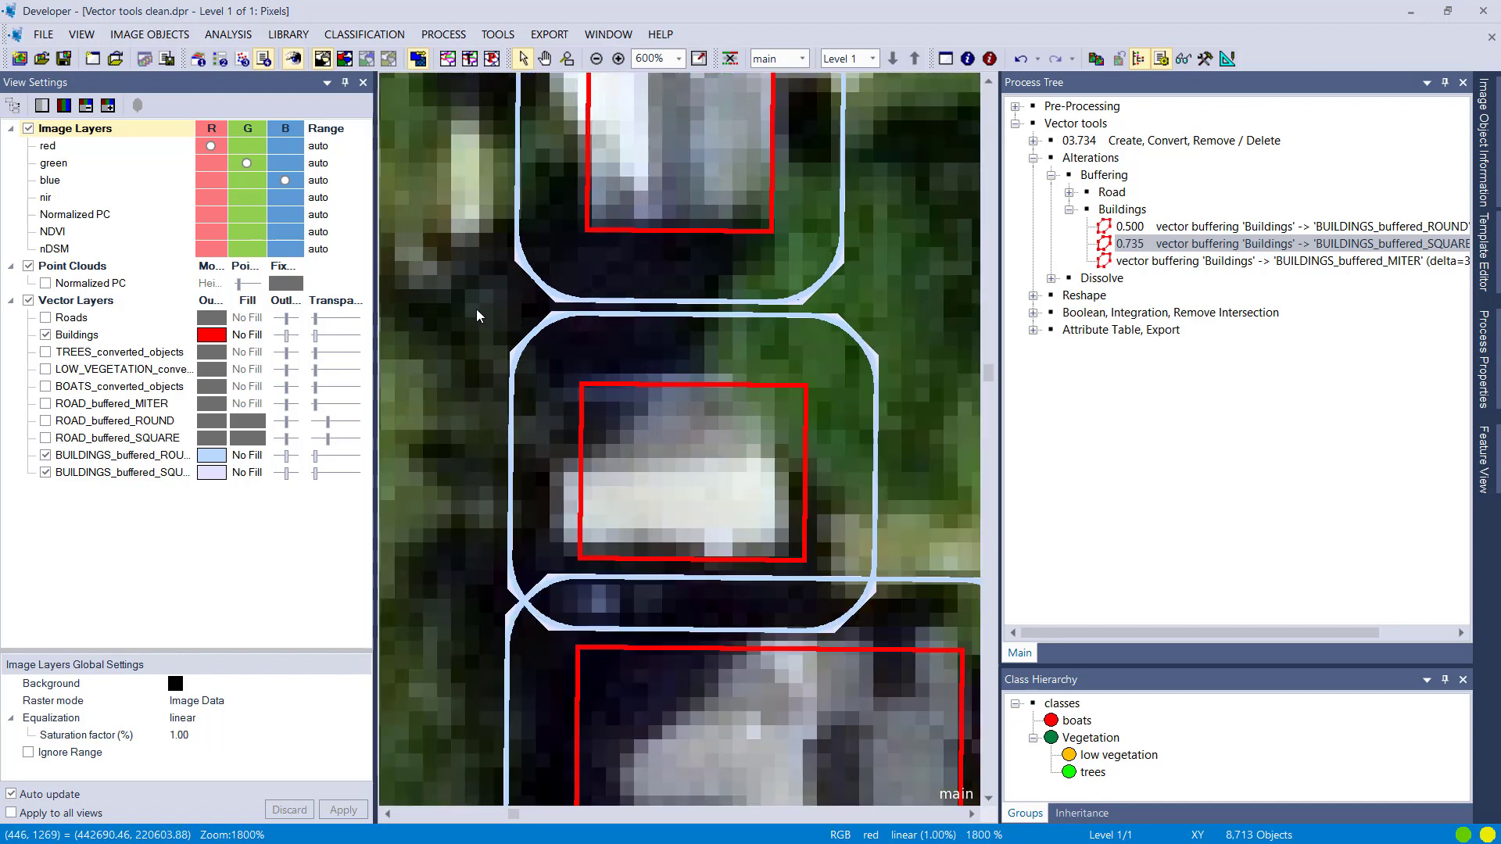
Outline BUILDINGS_buffered_ROUND in black and BUILDINGS_buffered_SQUARE in yellow to compare their corners
{"action": "left_click", "coordinate": [211, 455]}
{"action": "left_click", "coordinate": [209, 501]}
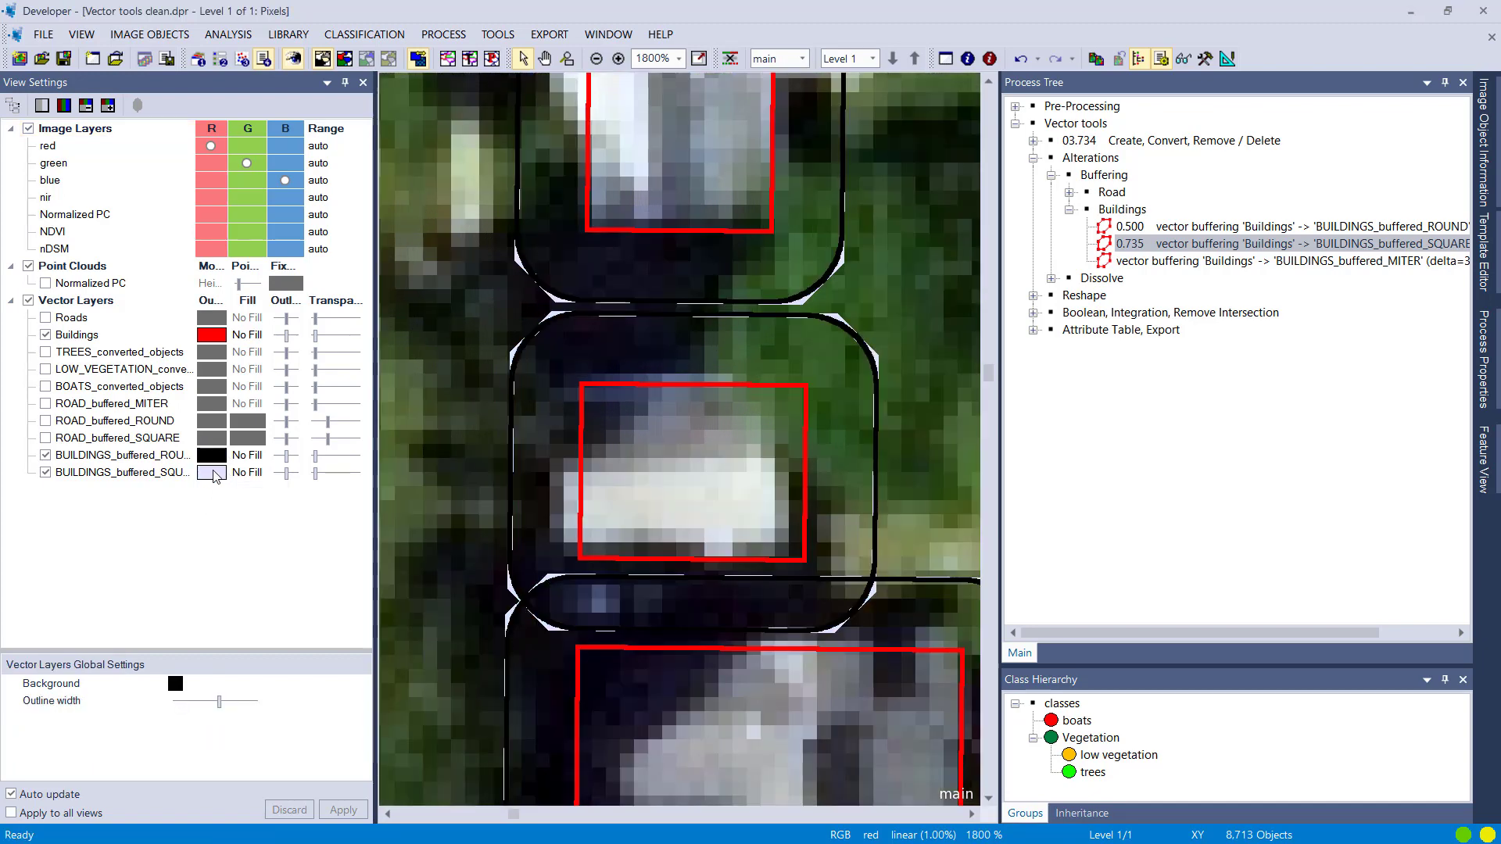
{"action": "left_click", "coordinate": [212, 473]}
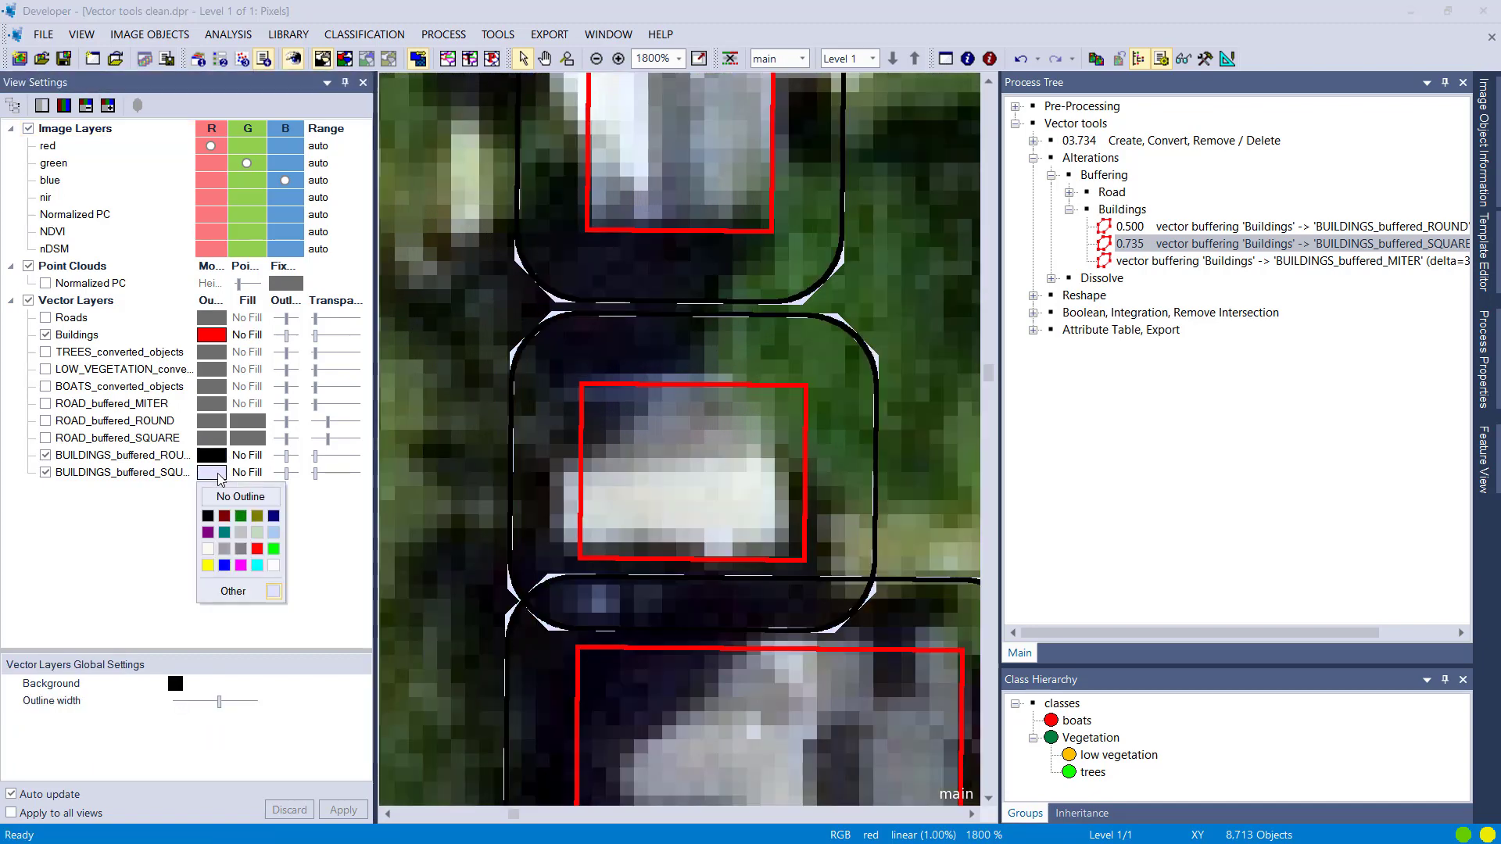
{"action": "left_click", "coordinate": [207, 565]}
{"action": "scroll", "coordinate": [860, 321], "scroll_direction": "up", "scroll_amount": 3}
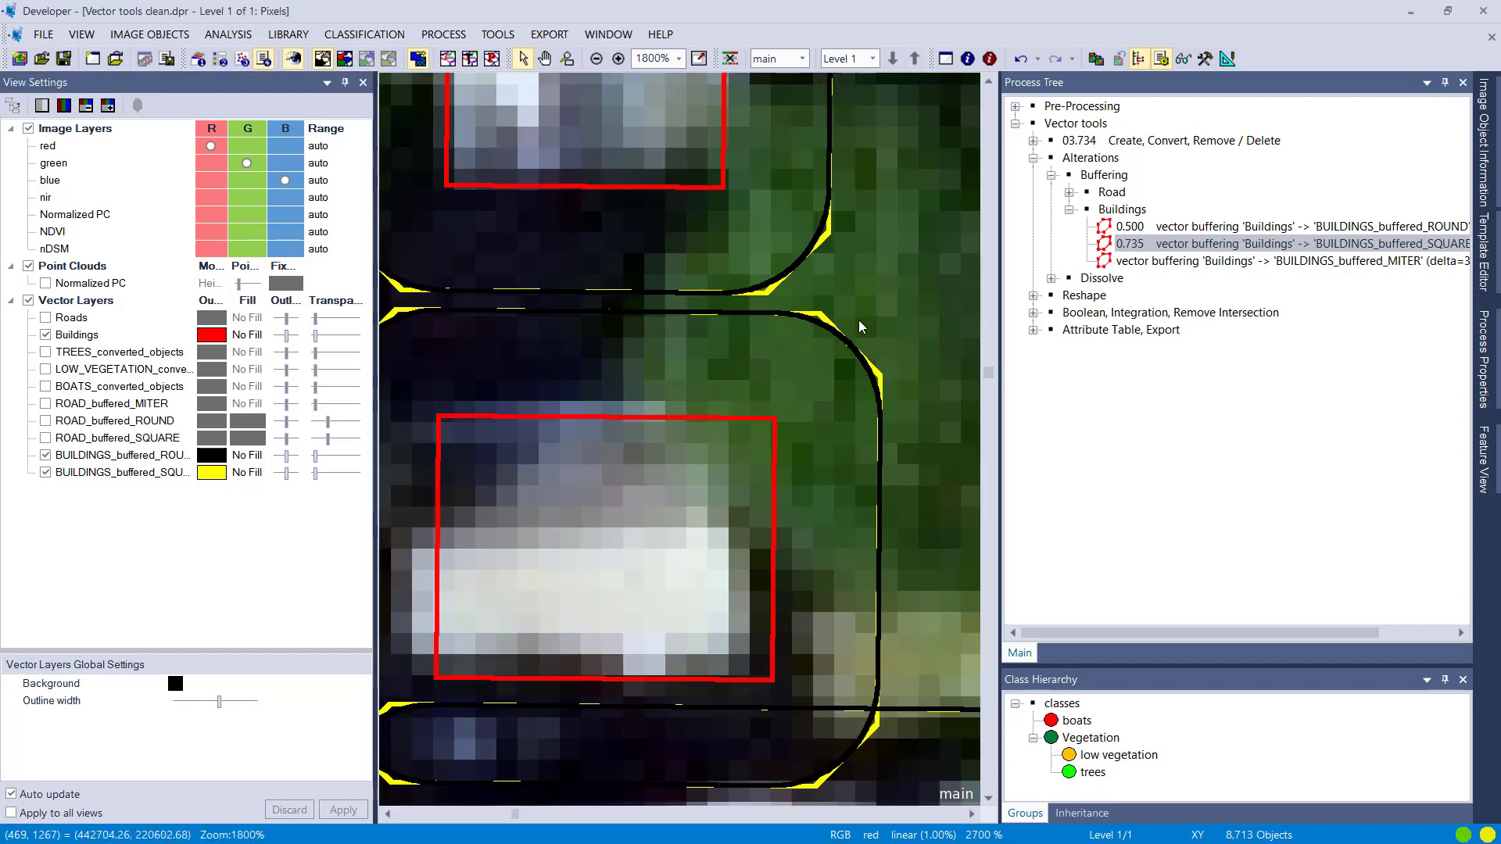
Set the offset distance of the Miter-mode BUILDINGS_buffered_MITER process to 10 and execute it
{"action": "double_click", "coordinate": [1119, 264]}
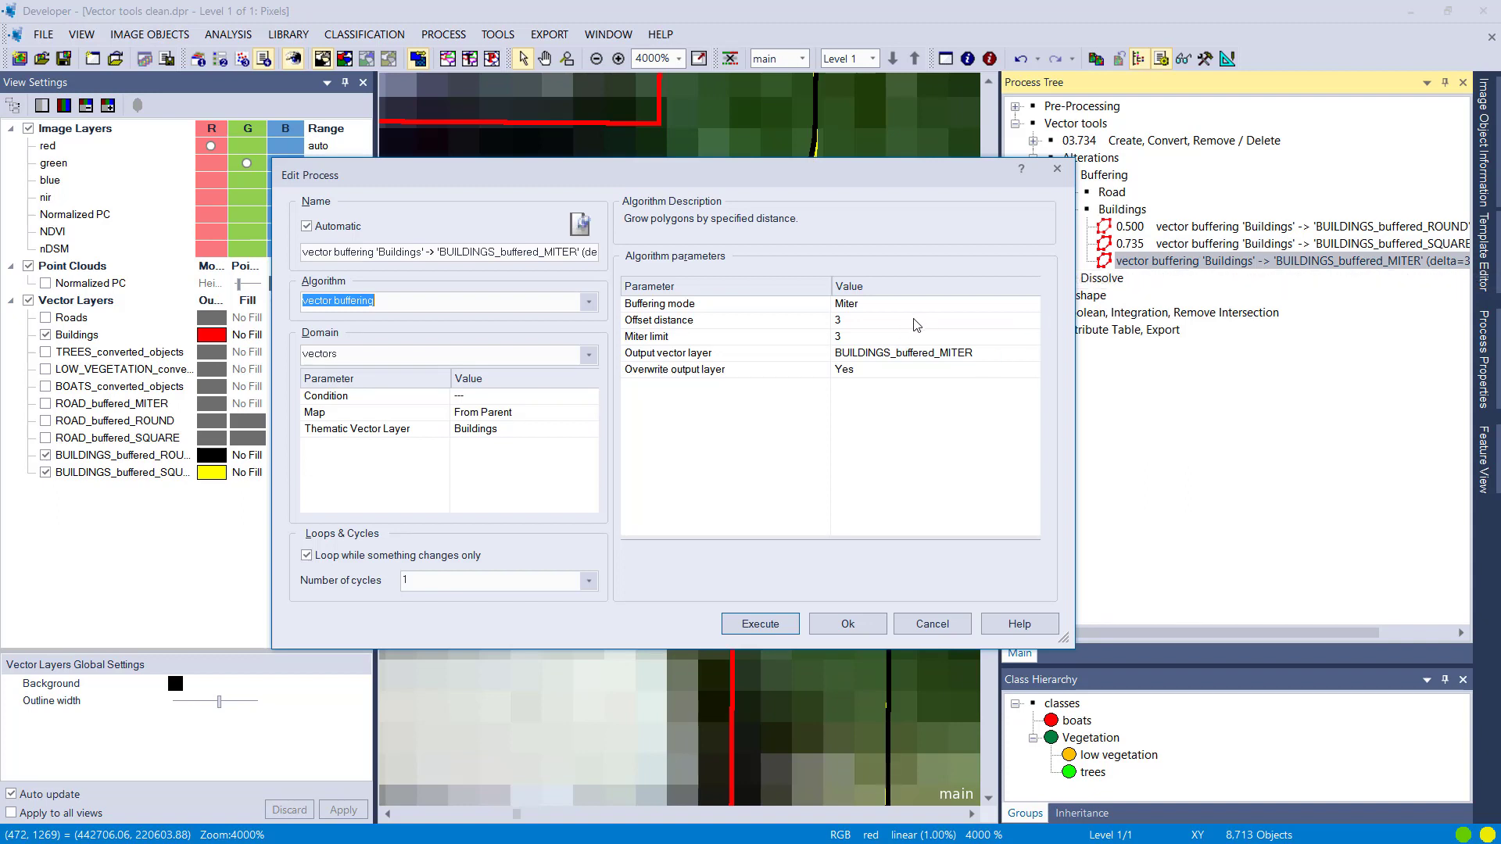
{"action": "left_click", "coordinate": [915, 320]}
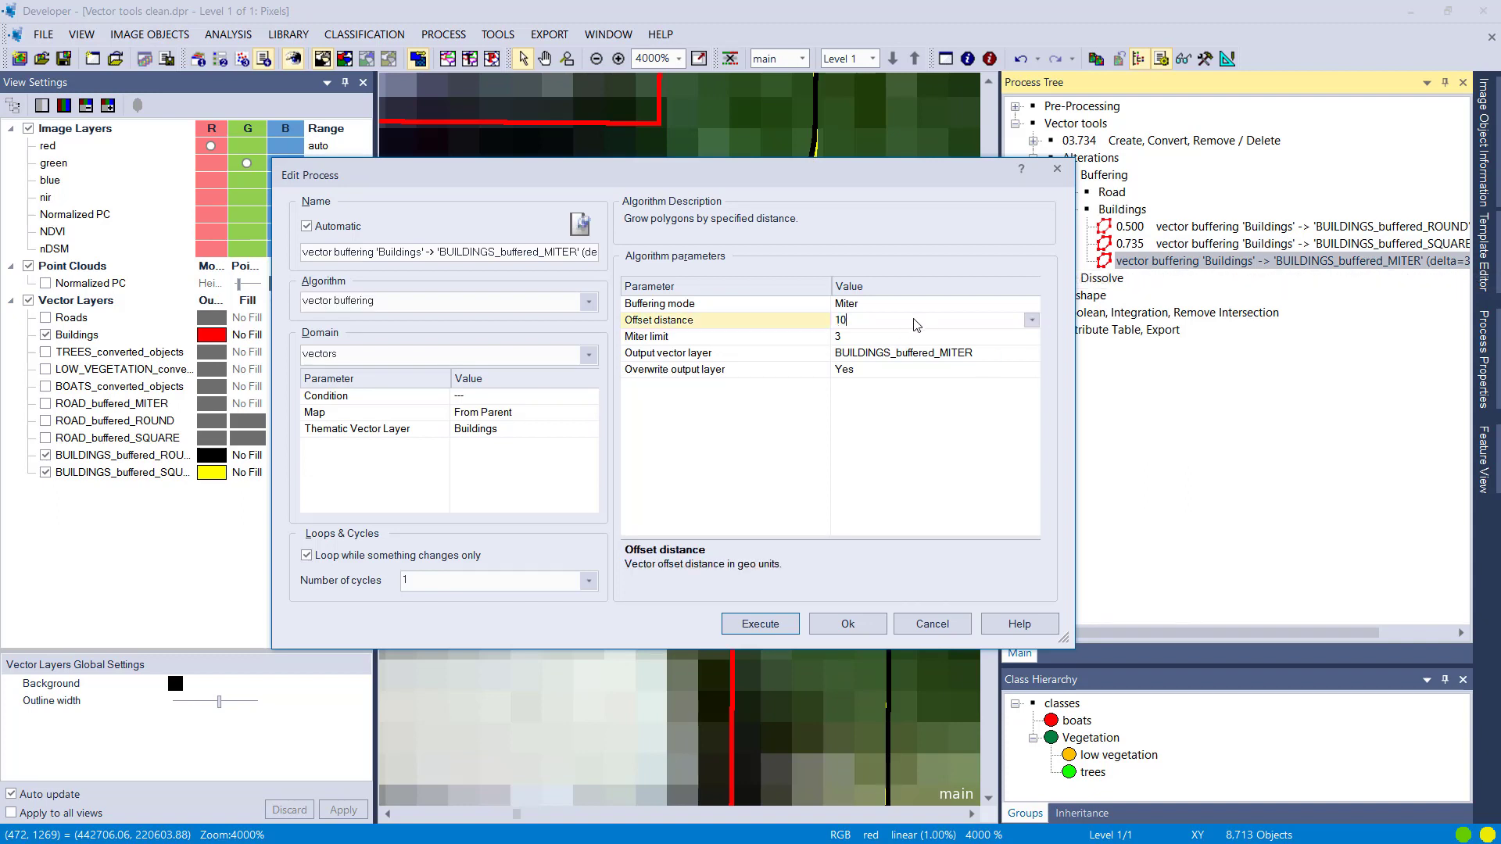
{"action": "left_click", "coordinate": [760, 624]}
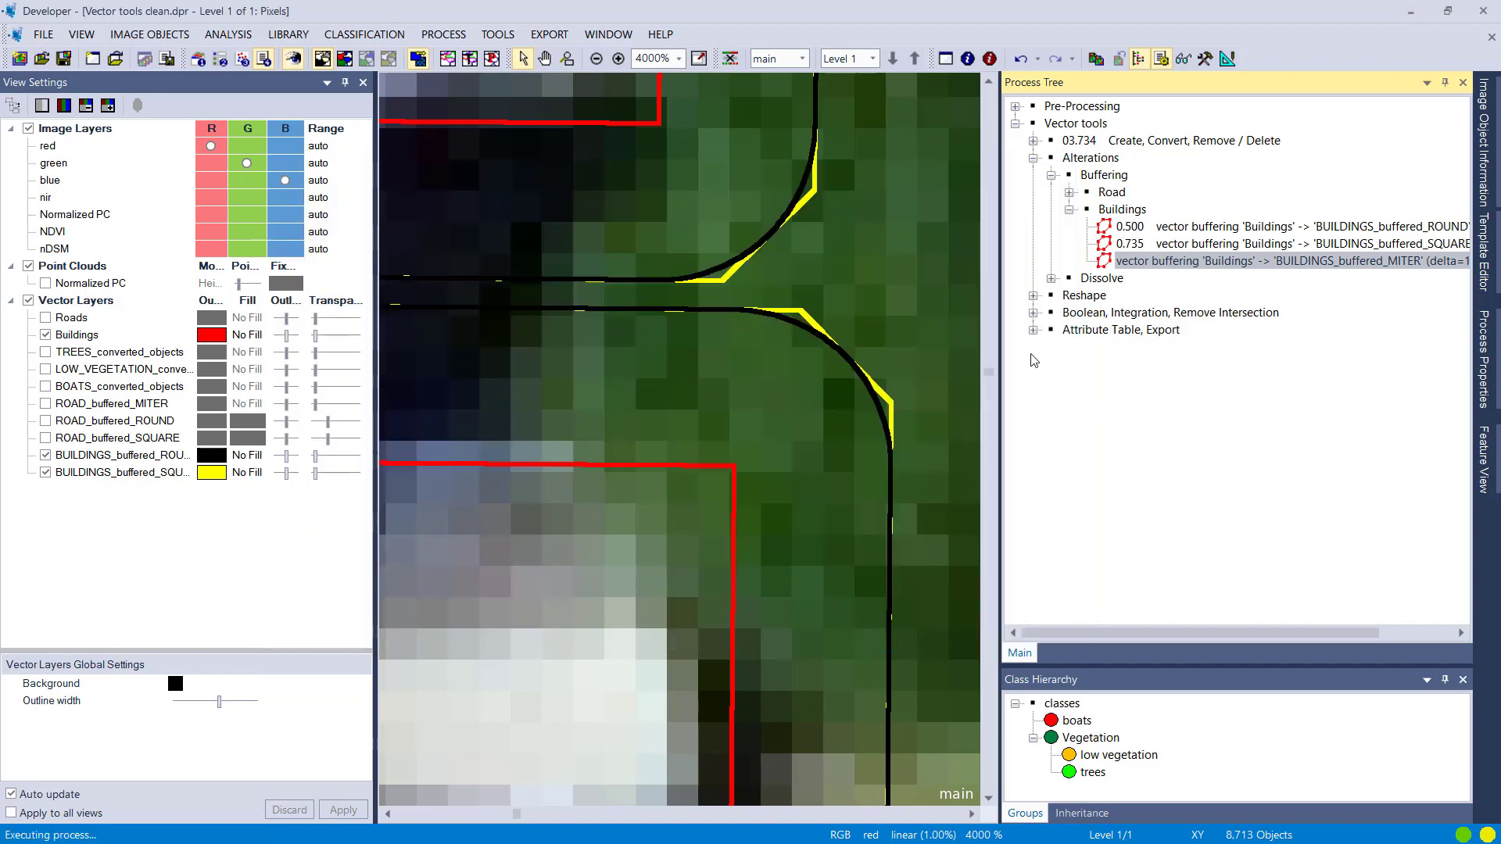
Set the offset distance of the Square-mode BUILDINGS_buffered_SQUARE process to 10 and execute it
{"action": "double_click", "coordinate": [1123, 248]}
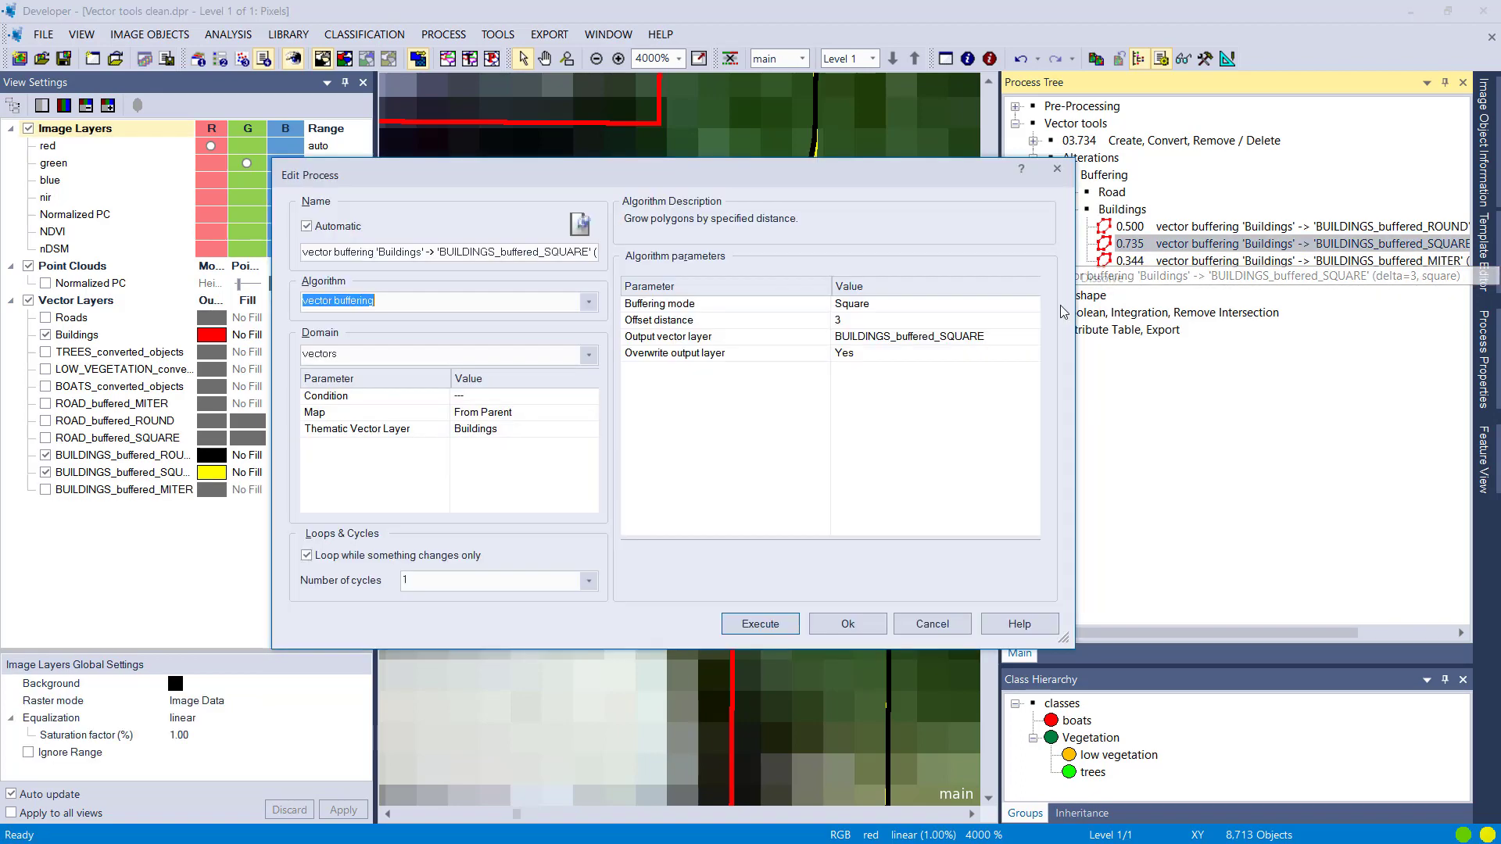
{"action": "left_click", "coordinate": [937, 320]}
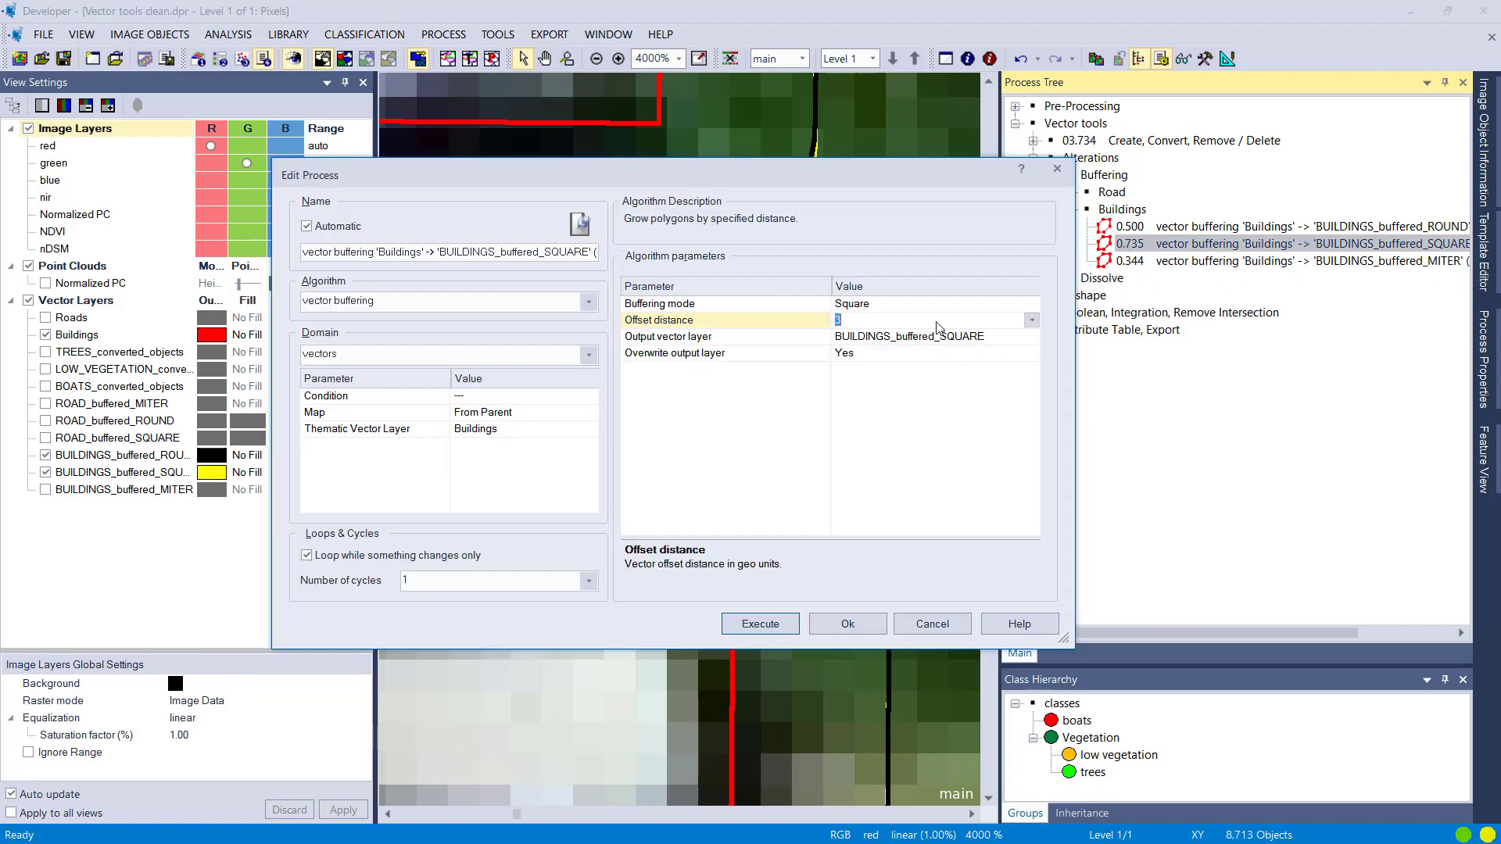
{"action": "left_click", "coordinate": [760, 624]}
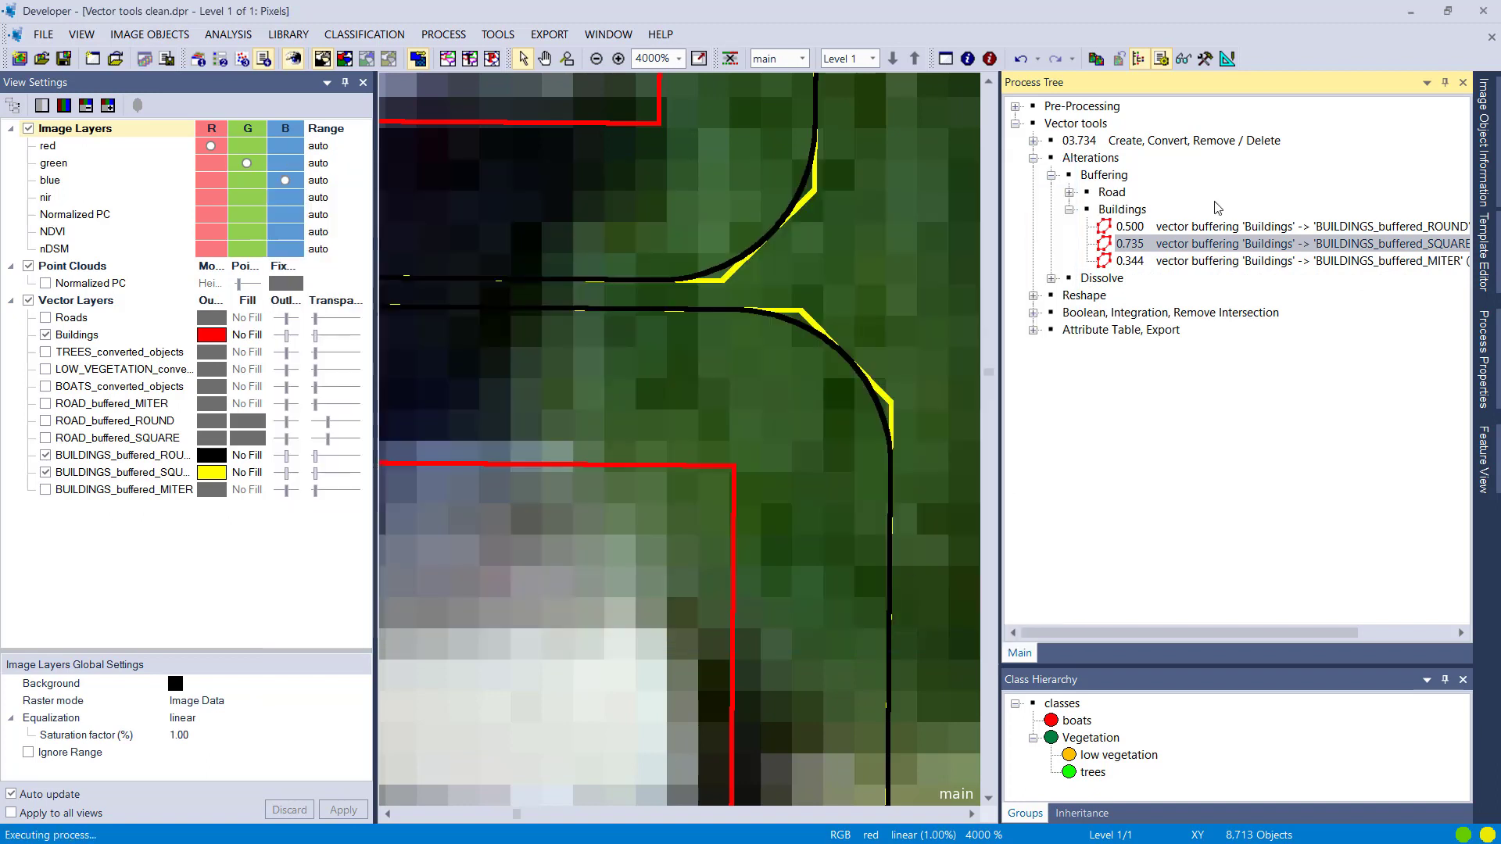
Set the offset distance of the Round-mode BUILDINGS_buffered_ROUND process to 10 and execute it
{"action": "left_click", "coordinate": [1123, 227]}
{"action": "double_click", "coordinate": [1124, 227]}
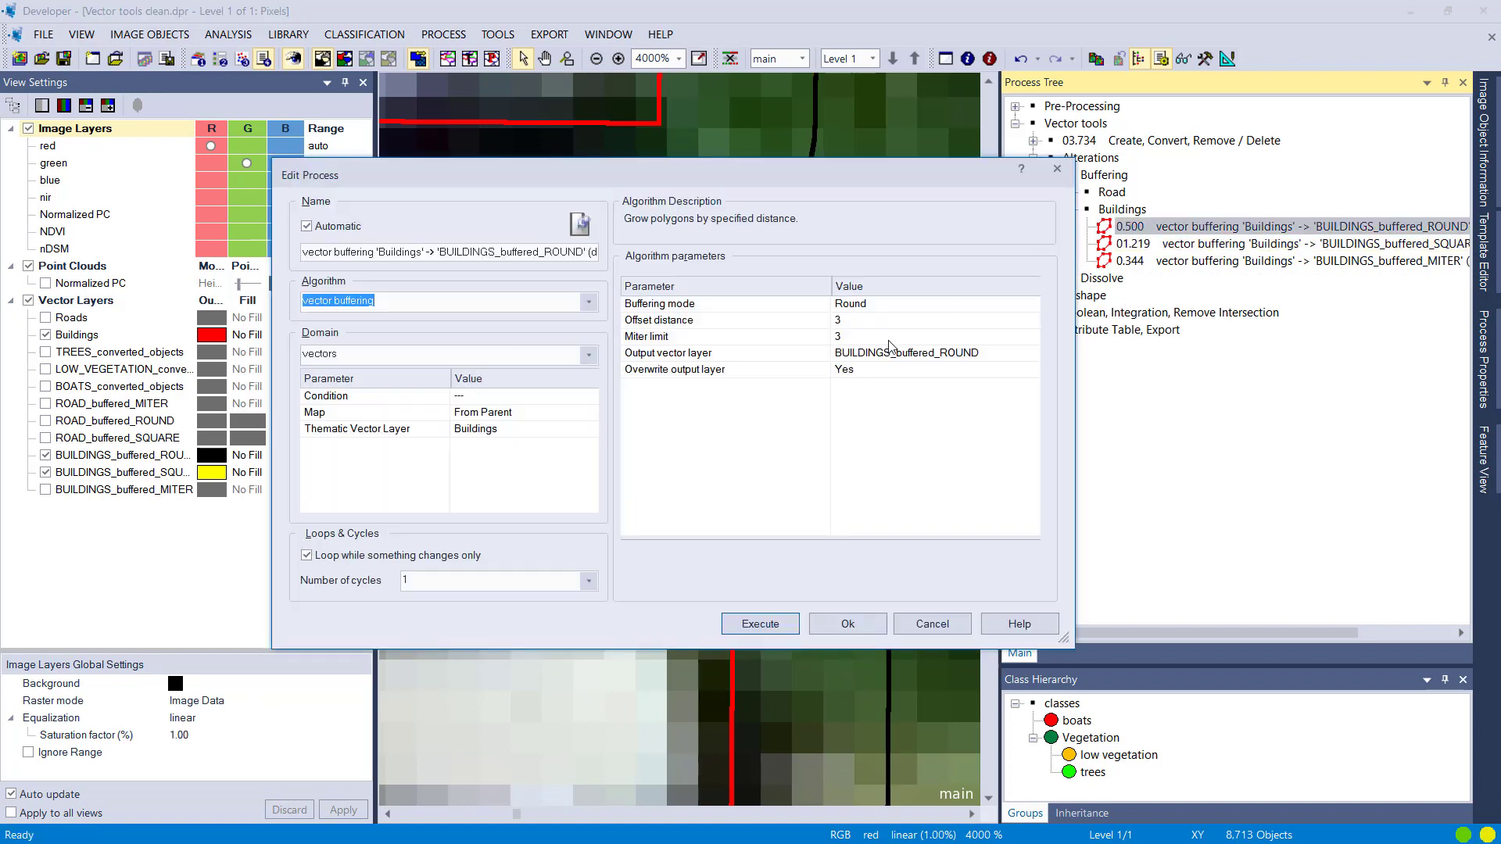
{"action": "left_click", "coordinate": [890, 326]}
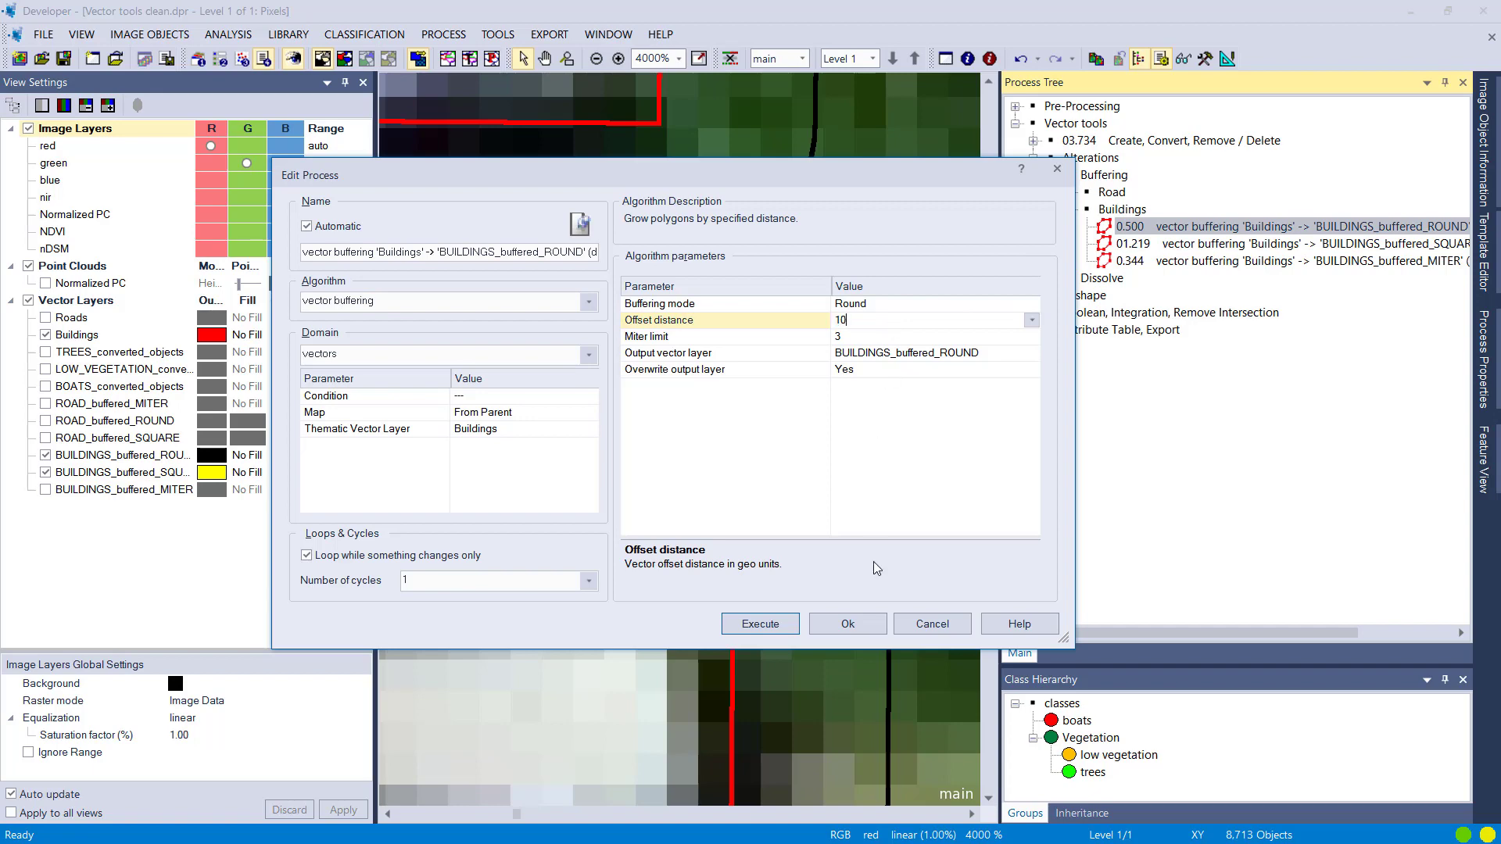
{"action": "type", "text": "10"}
{"action": "left_click", "coordinate": [760, 624]}
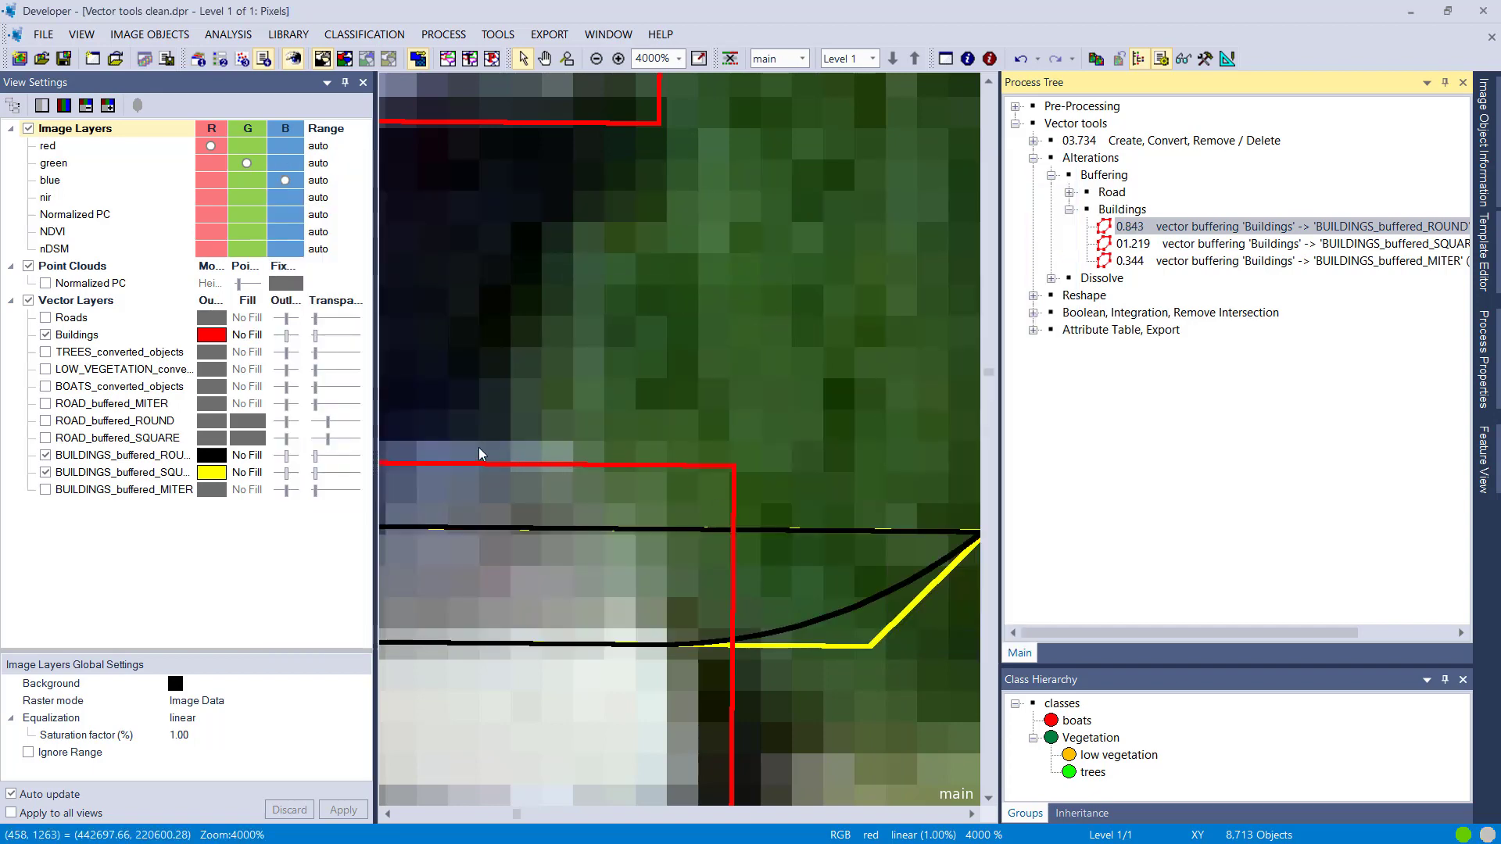
Display BUILDINGS_buffered_MITER around the isolated building and hide the BUILDINGS_buffered_ROUND and BUILDINGS_buffered_SQUARE layers to inspect its corners
{"action": "scroll", "coordinate": [499, 454], "scroll_direction": "down", "scroll_amount": 2}
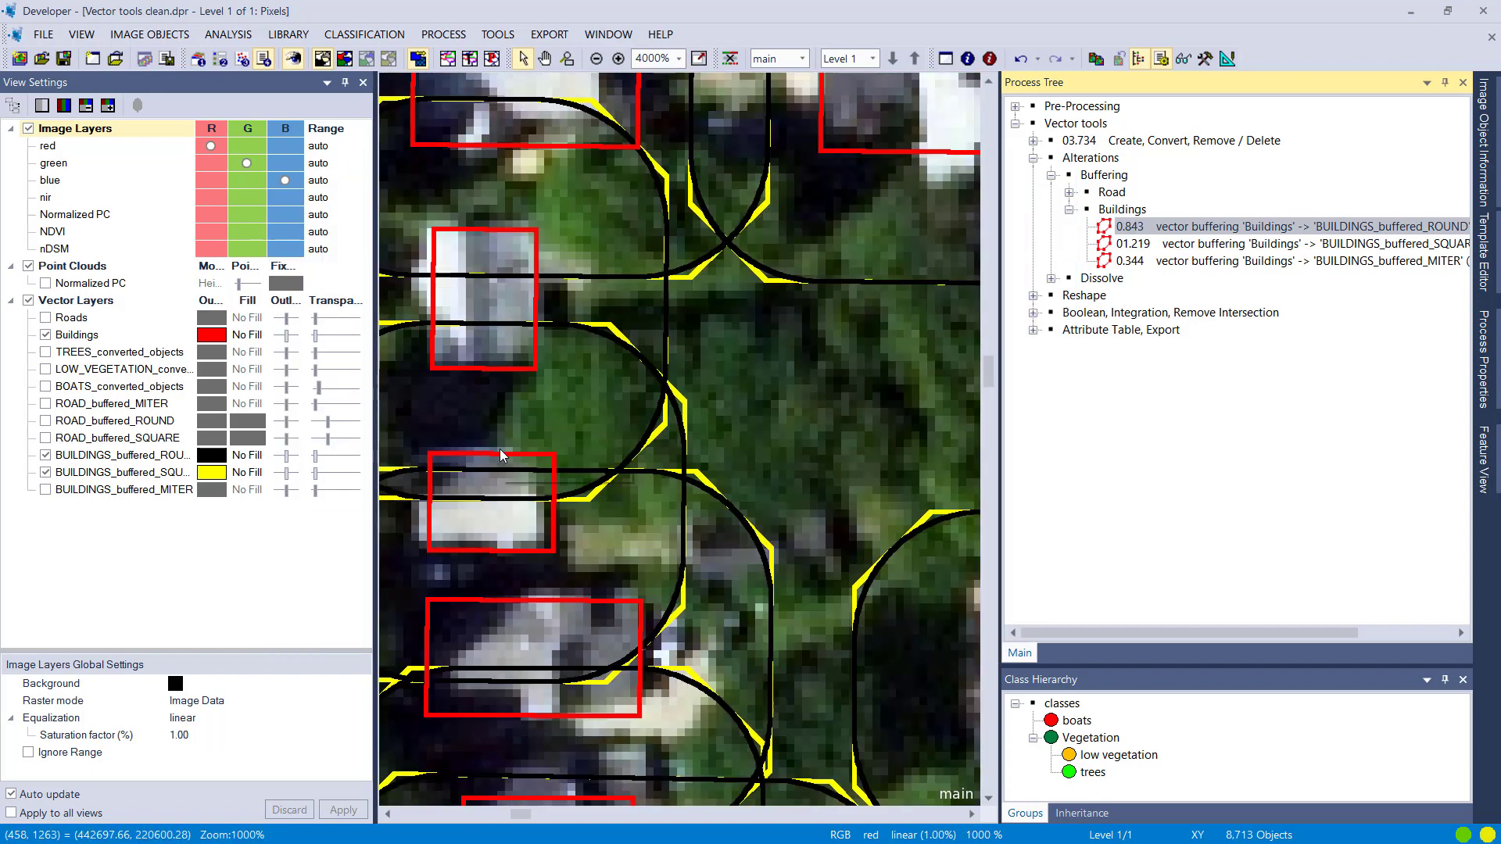
{"action": "left_click_drag", "start_coordinate": [822, 552], "coordinate": [585, 414]}
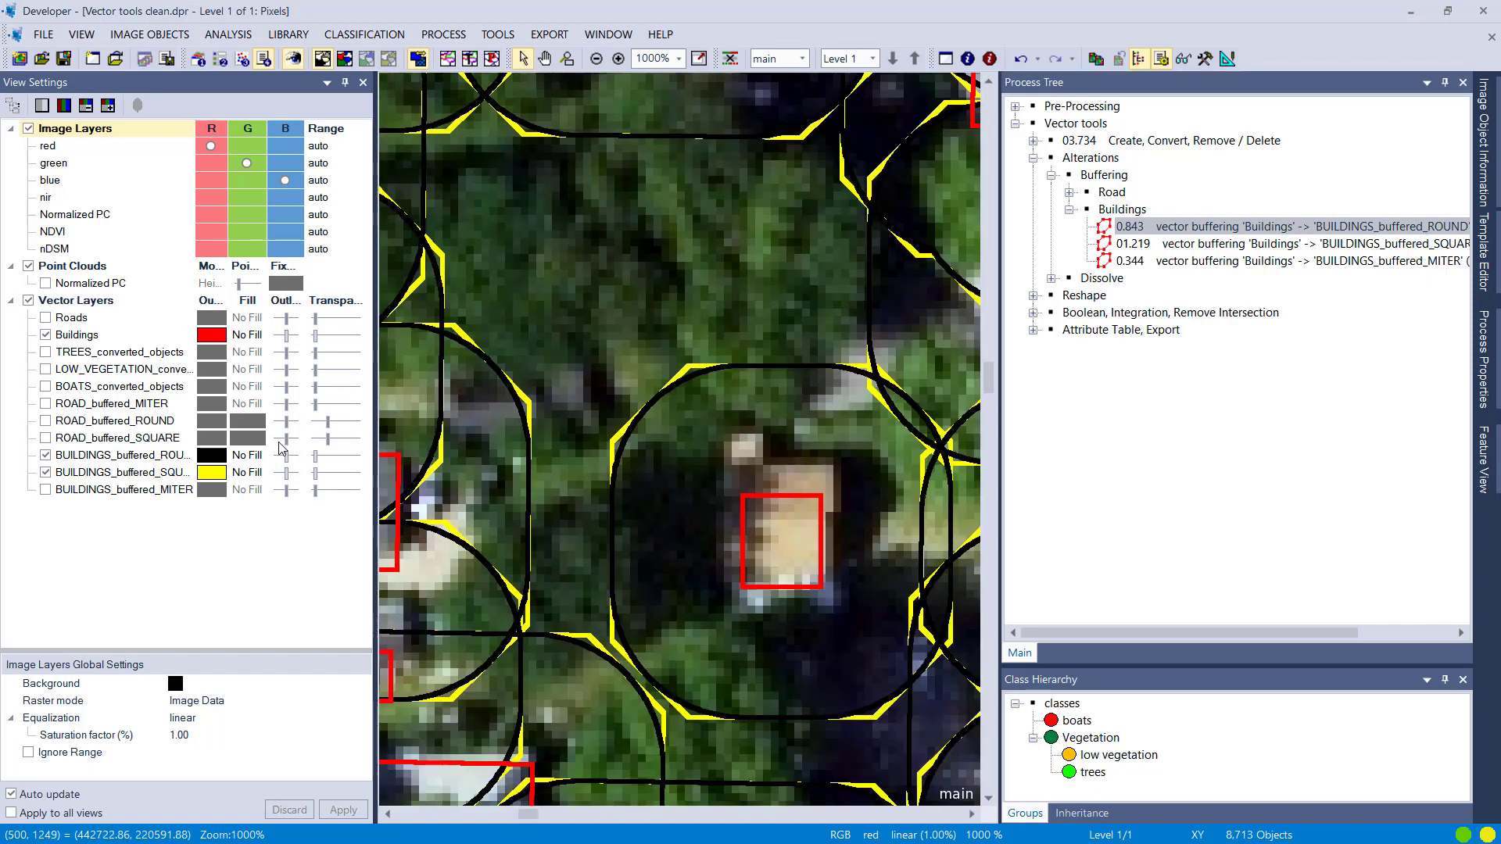
{"action": "left_click", "coordinate": [46, 490]}
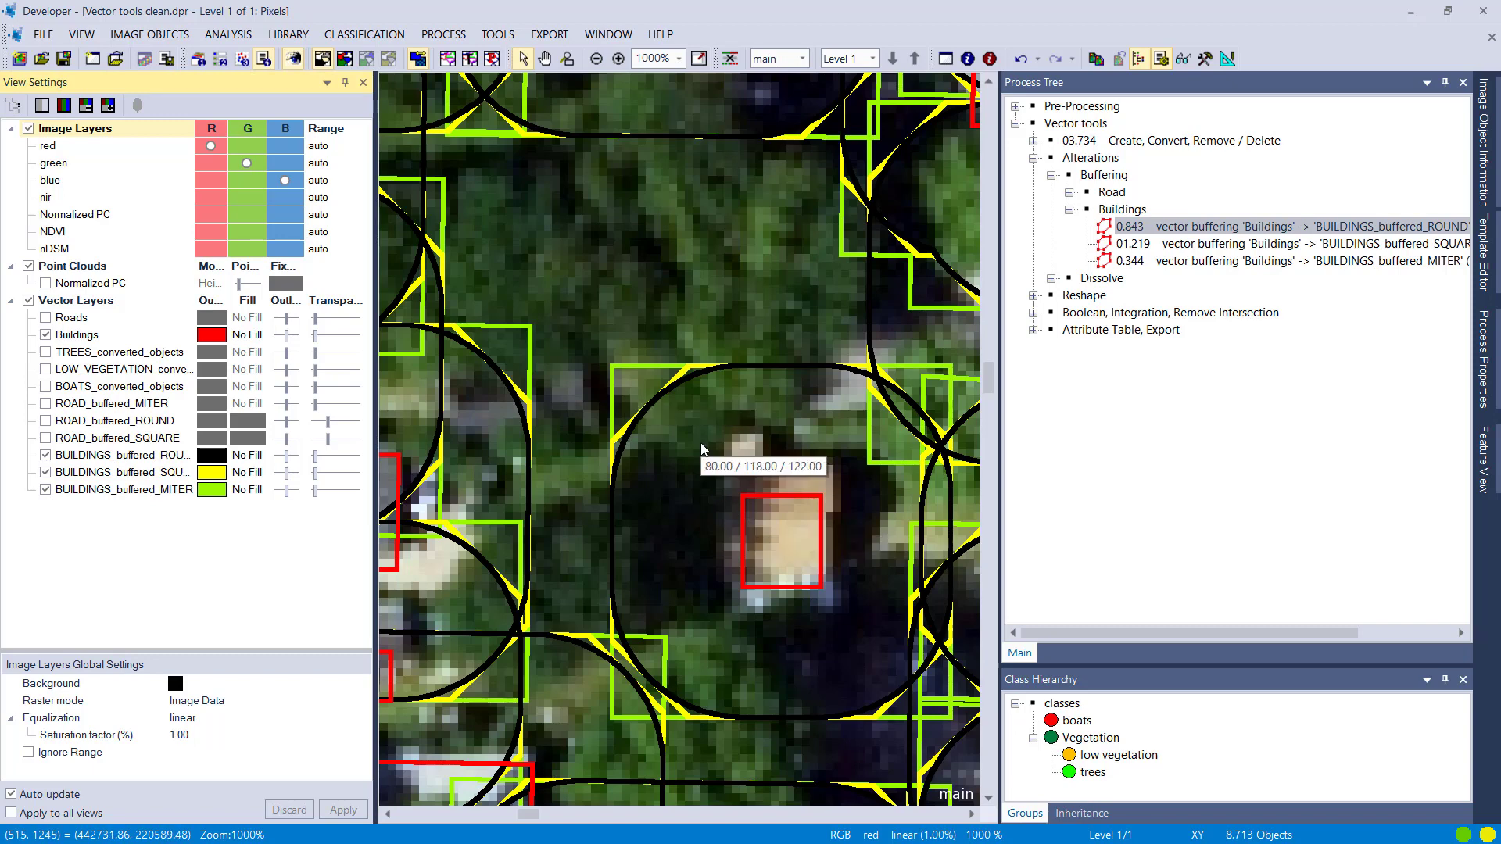
{"action": "left_click", "coordinate": [46, 456]}
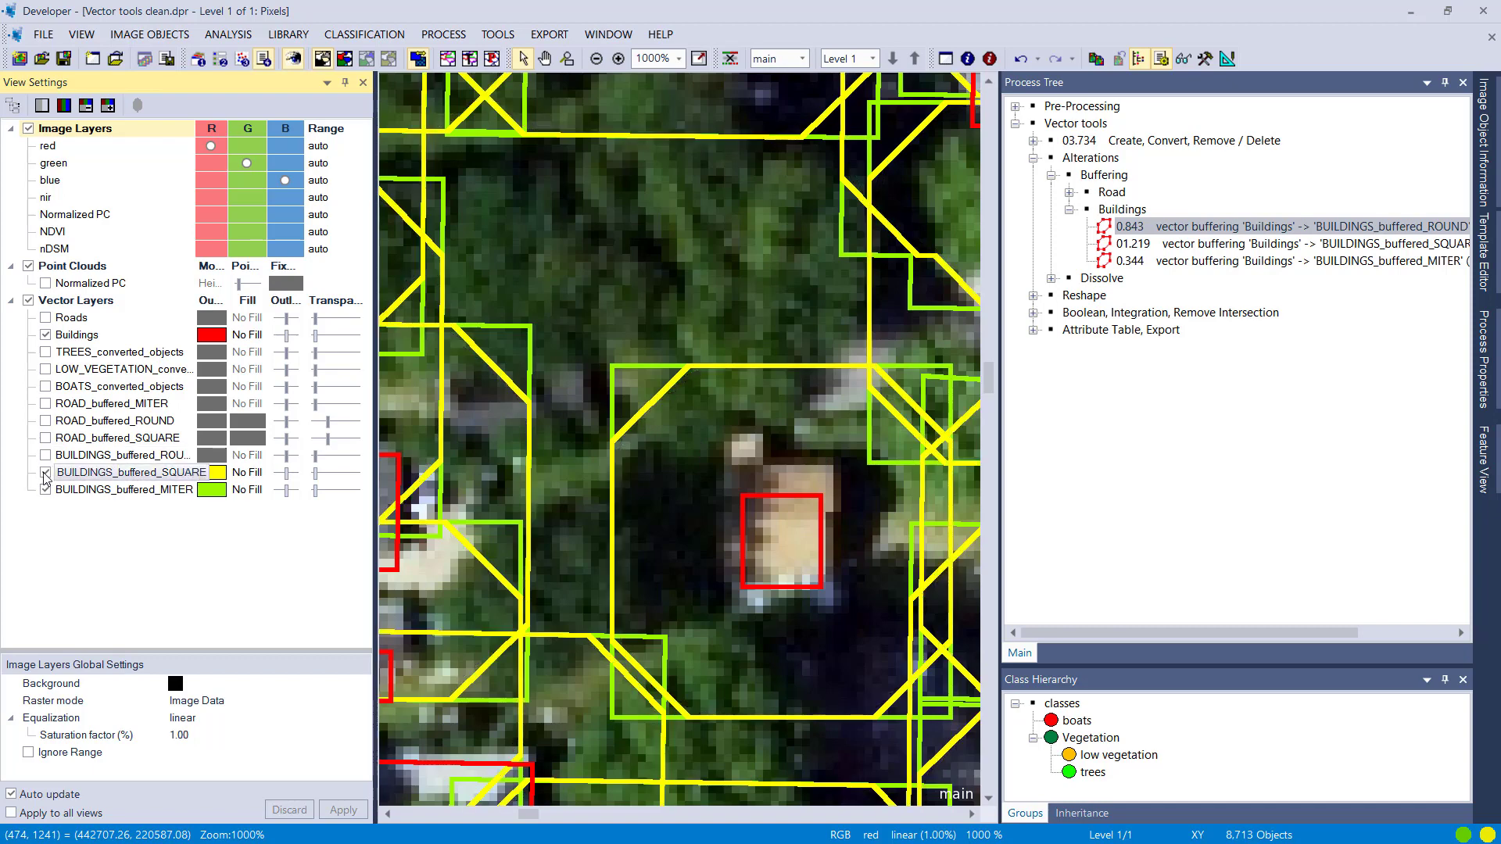
{"action": "left_click", "coordinate": [45, 474]}
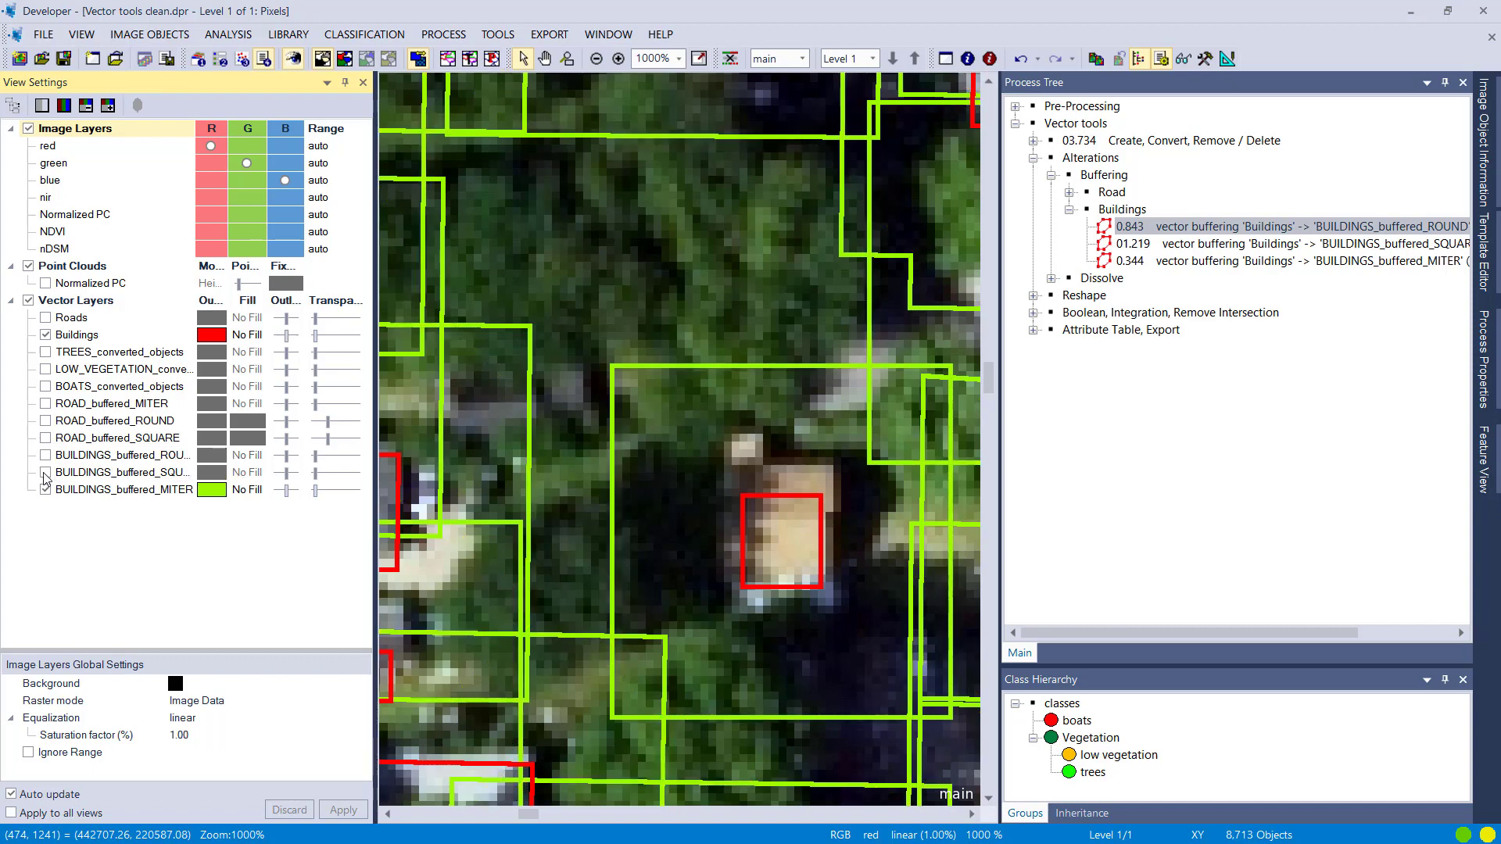
Change the BUILDINGS_buffered_MITER outline to cyan and show BUILDINGS_buffered_SQUARE again for comparison
{"action": "left_click", "coordinate": [219, 491]}
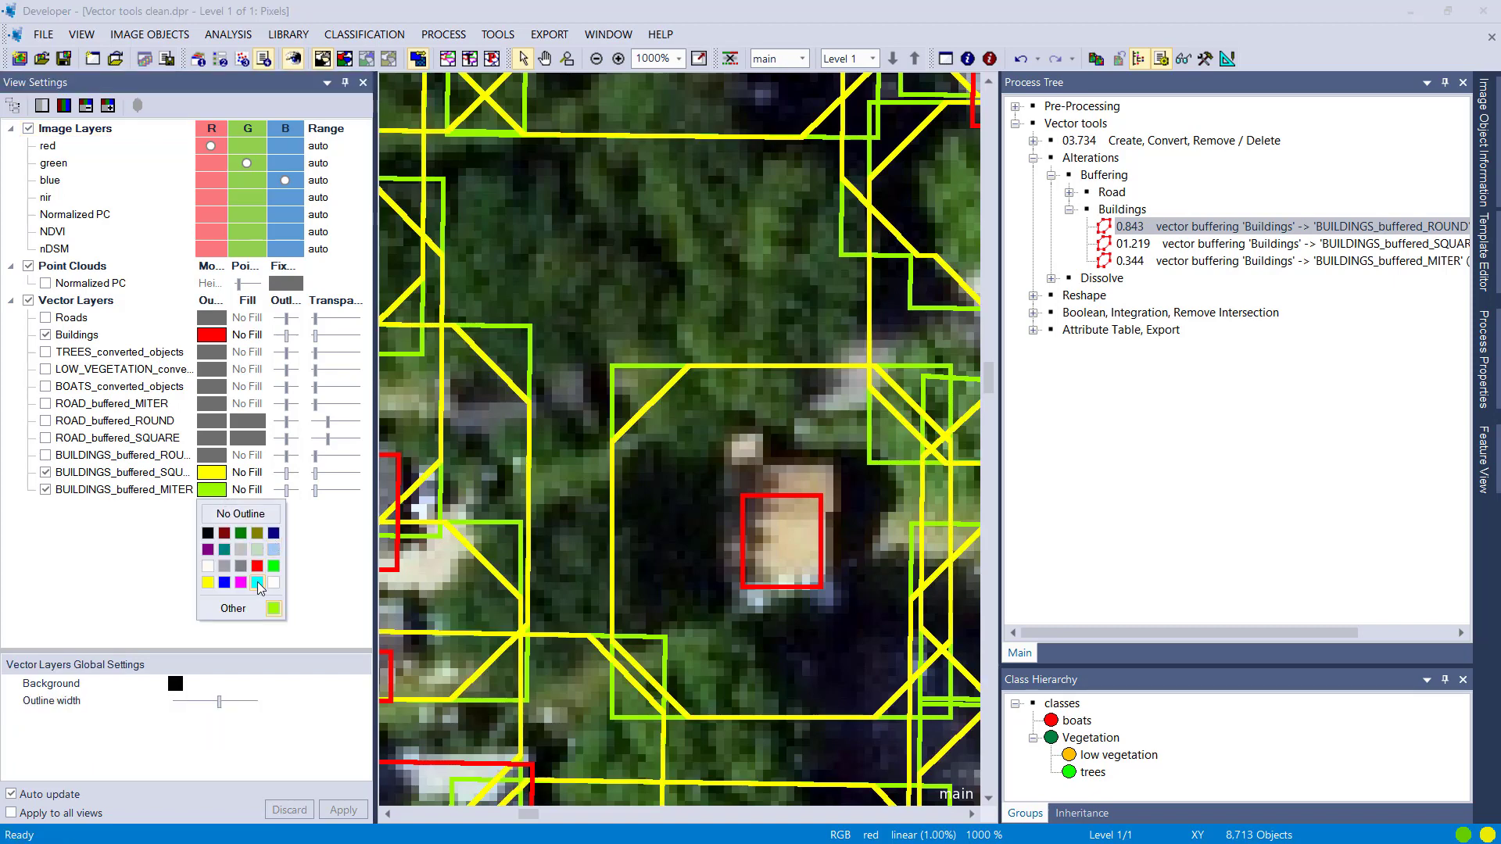
{"action": "left_click", "coordinate": [256, 582]}
{"action": "left_click", "coordinate": [46, 473]}
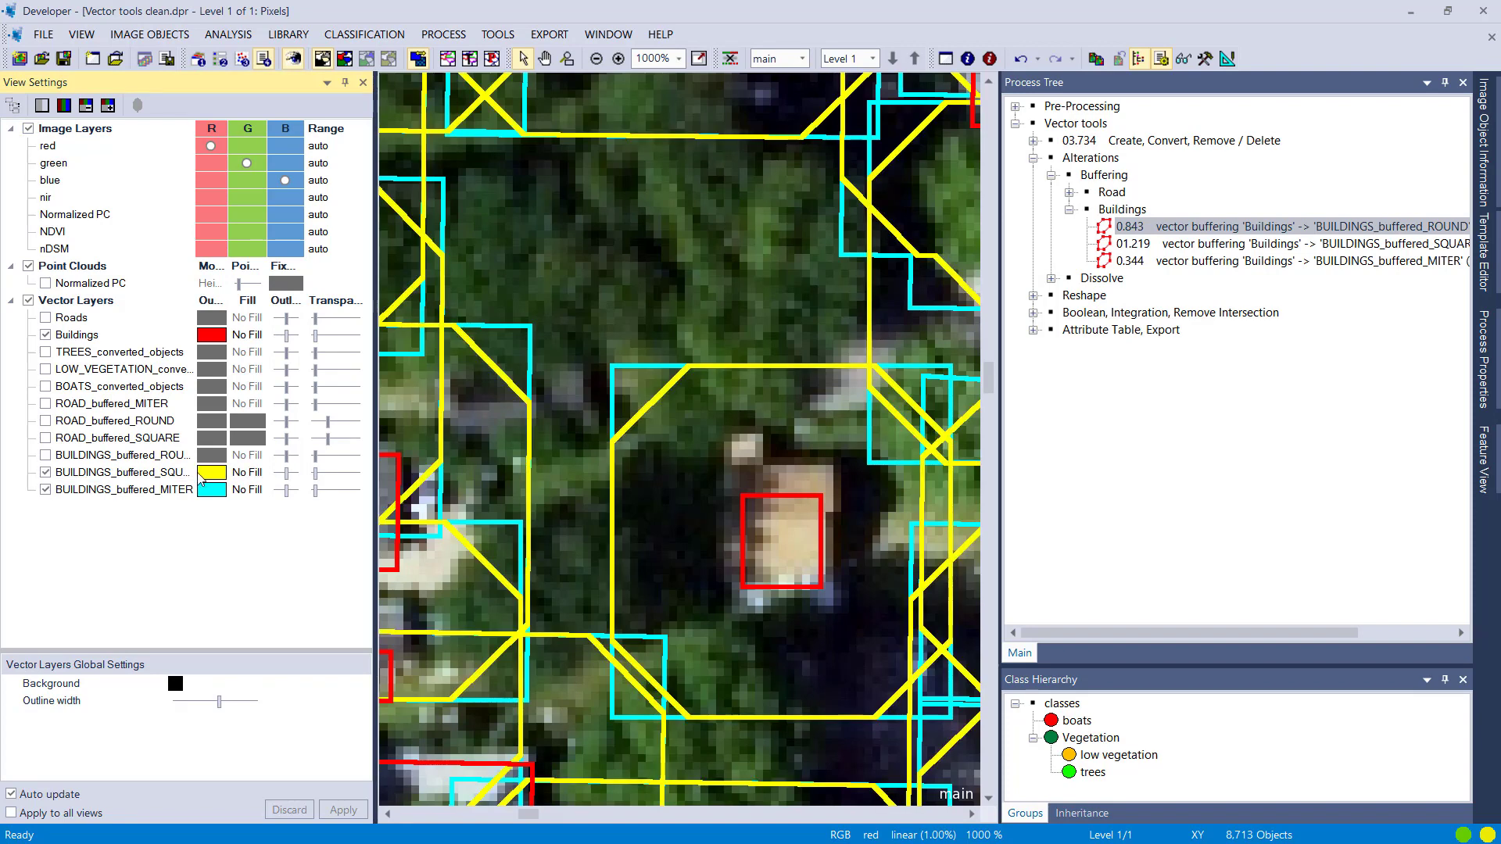
Hide the remaining visible vector layers, collapse the Buffering processes and expand the Dissolve group
{"action": "left_click", "coordinate": [1068, 210]}
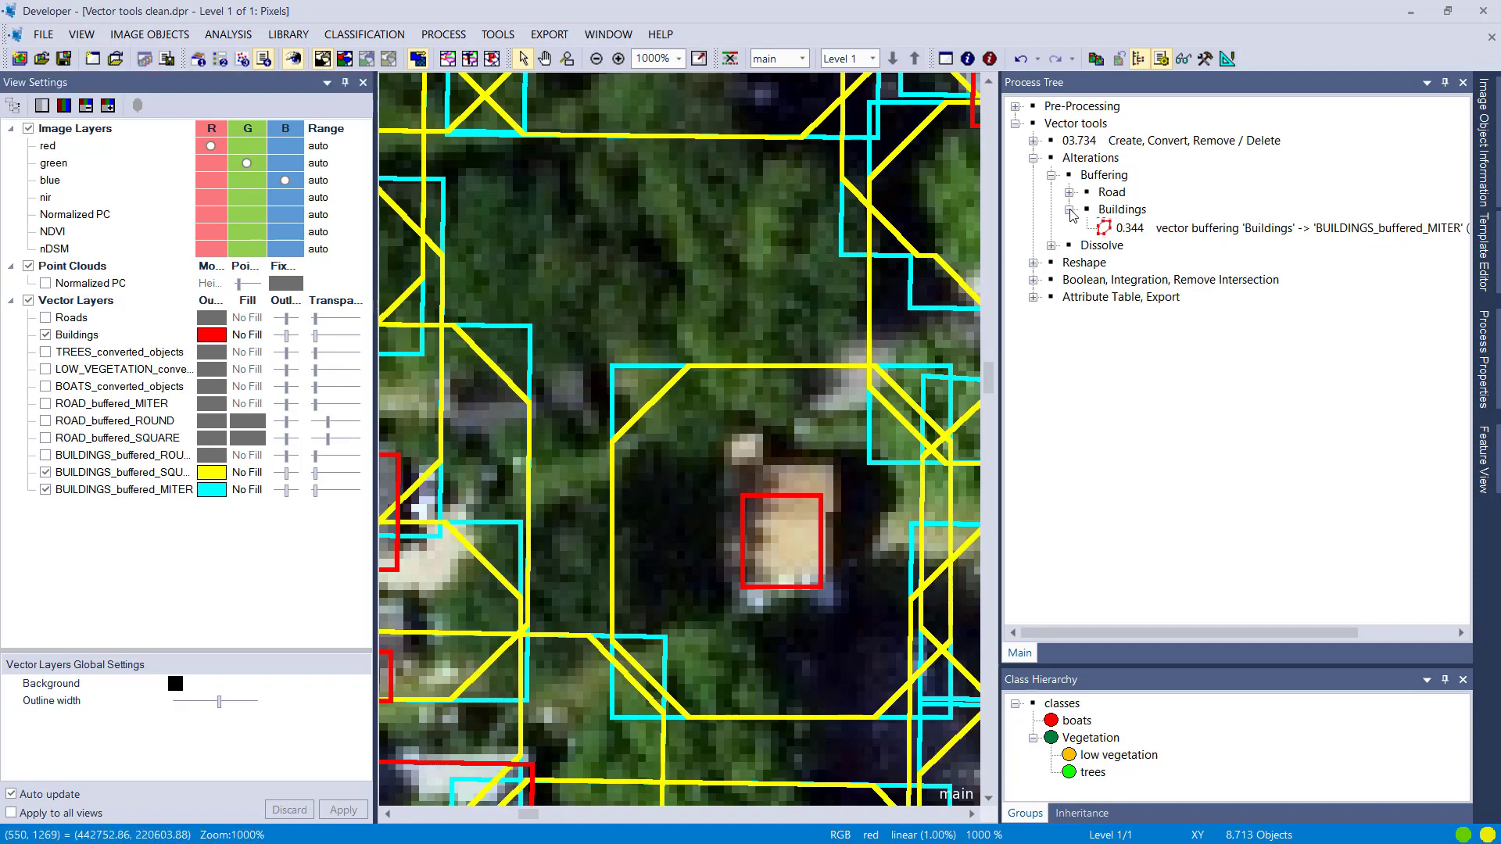
{"action": "left_click", "coordinate": [1051, 175]}
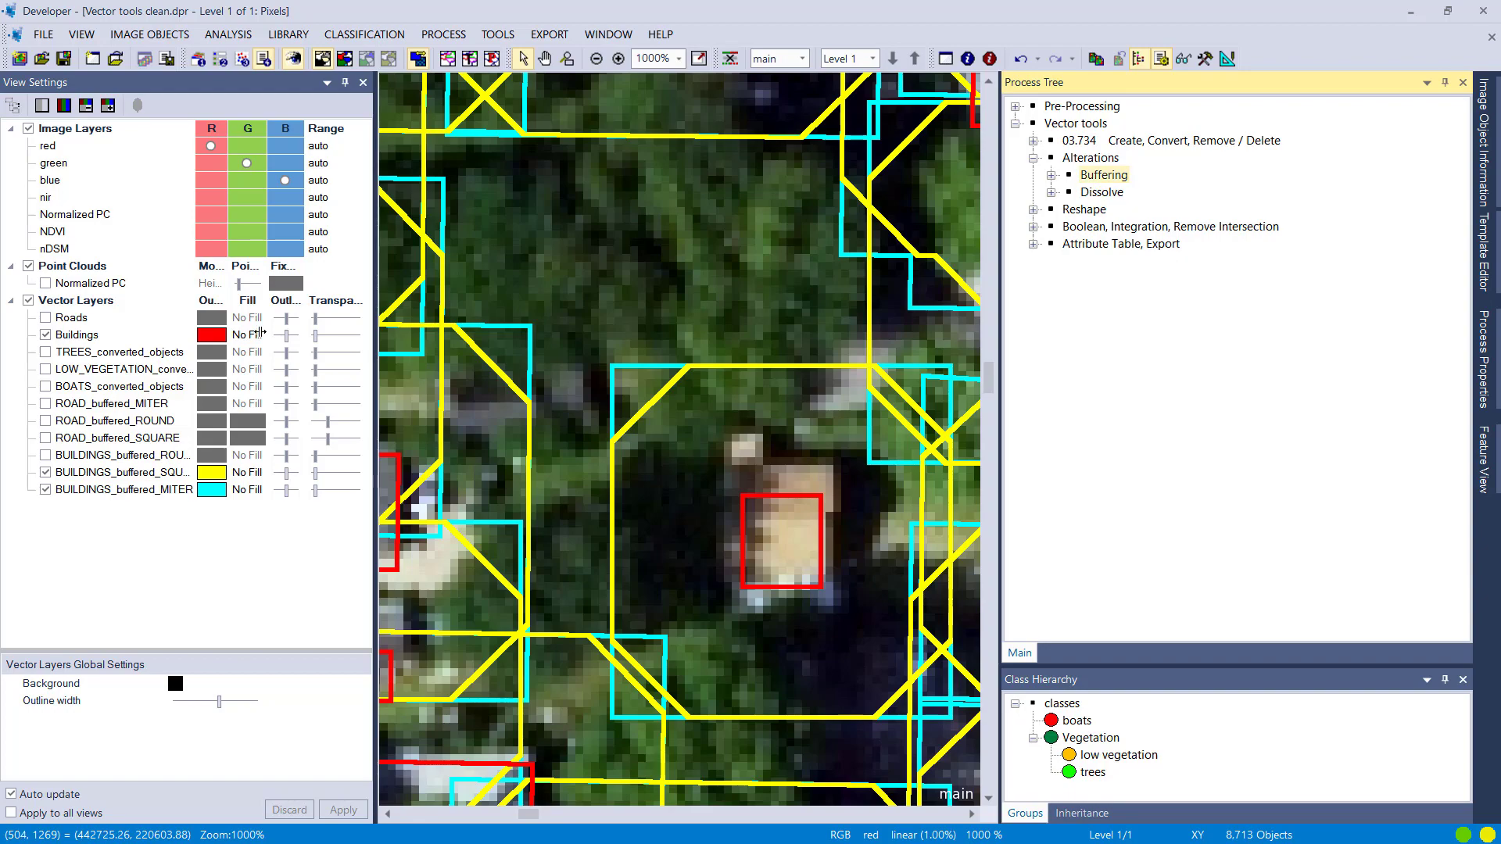
{"action": "left_click", "coordinate": [45, 472]}
{"action": "left_click", "coordinate": [46, 489]}
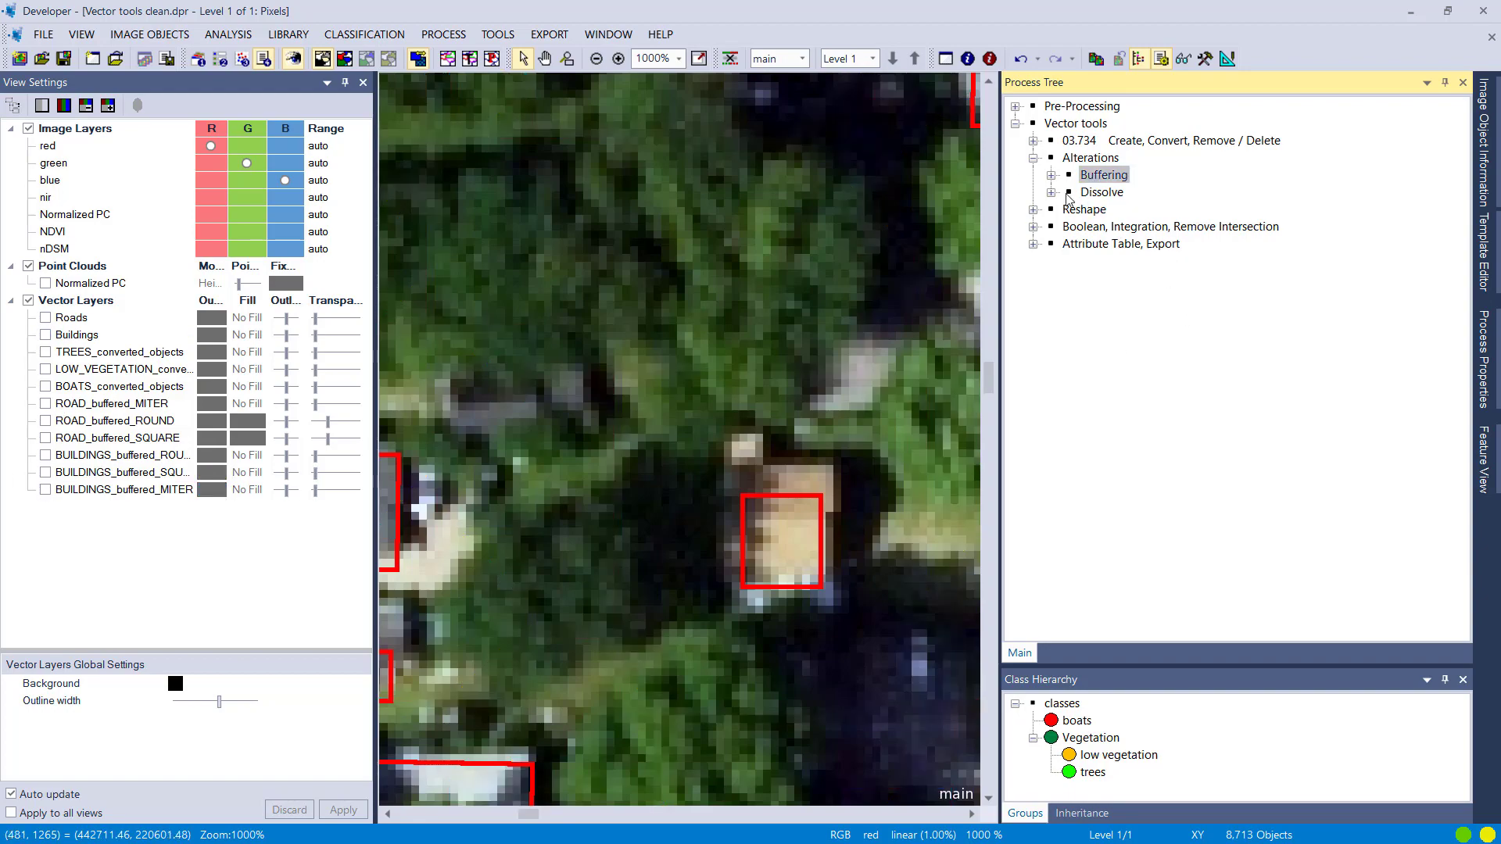
{"action": "left_click", "coordinate": [1051, 192]}
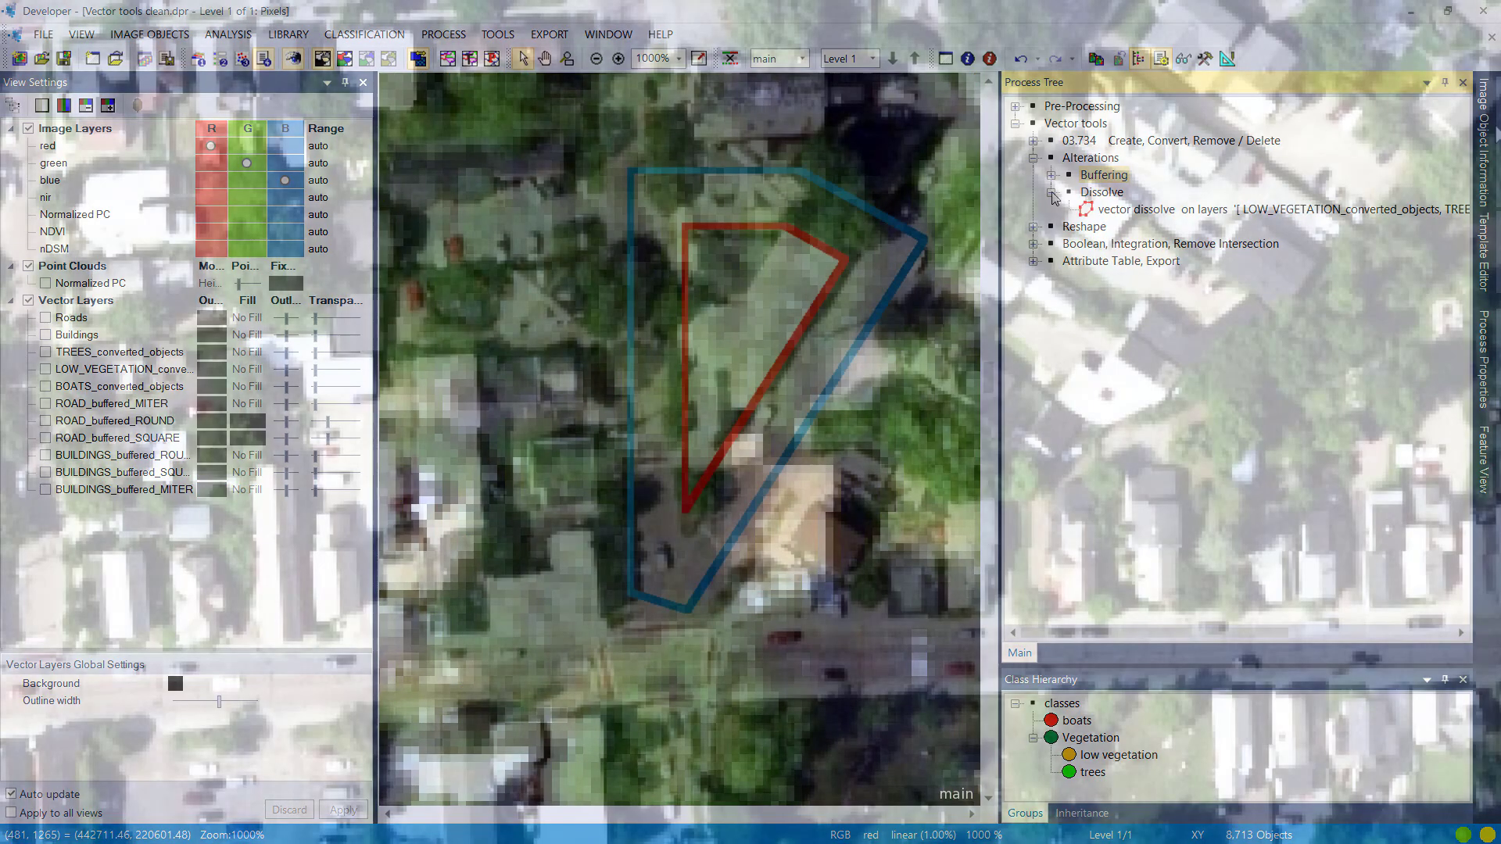